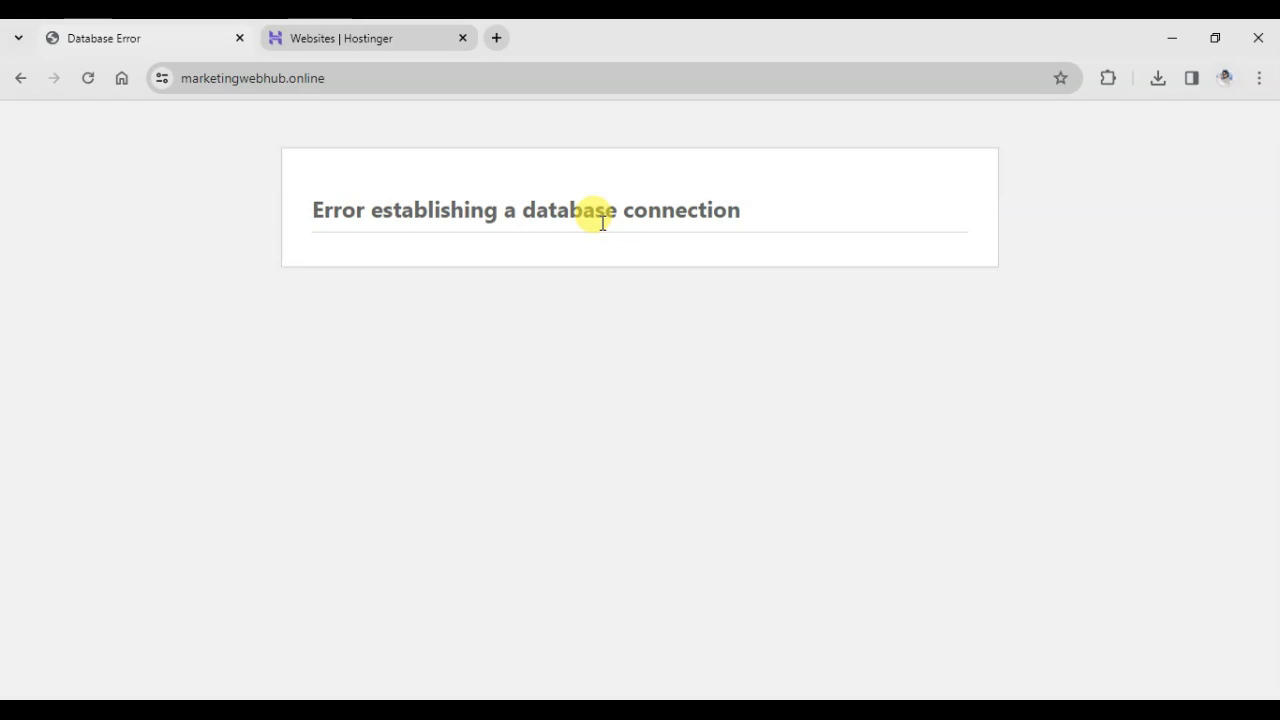
# Switch to the Hostinger websites list and open the management dashboard for marketingwebhub.online.
pyautogui.click(373, 36)
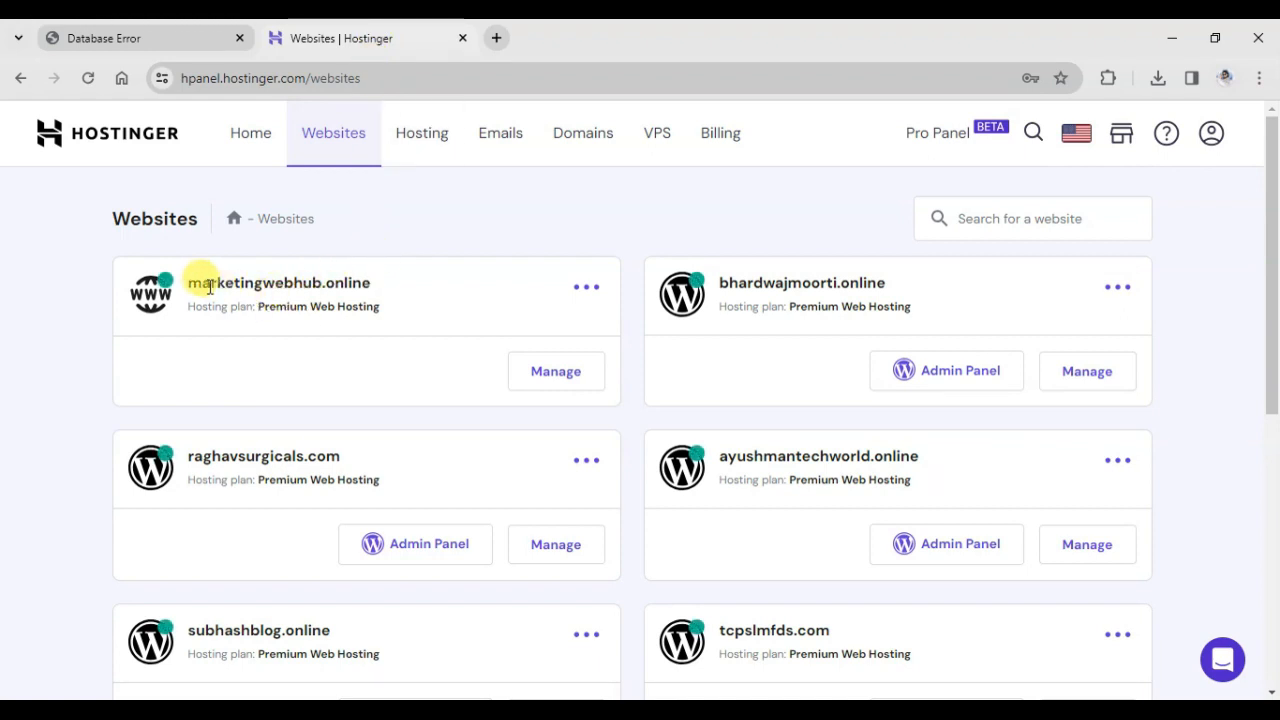
pyautogui.moveTo(190, 284); pyautogui.dragTo(371, 285)
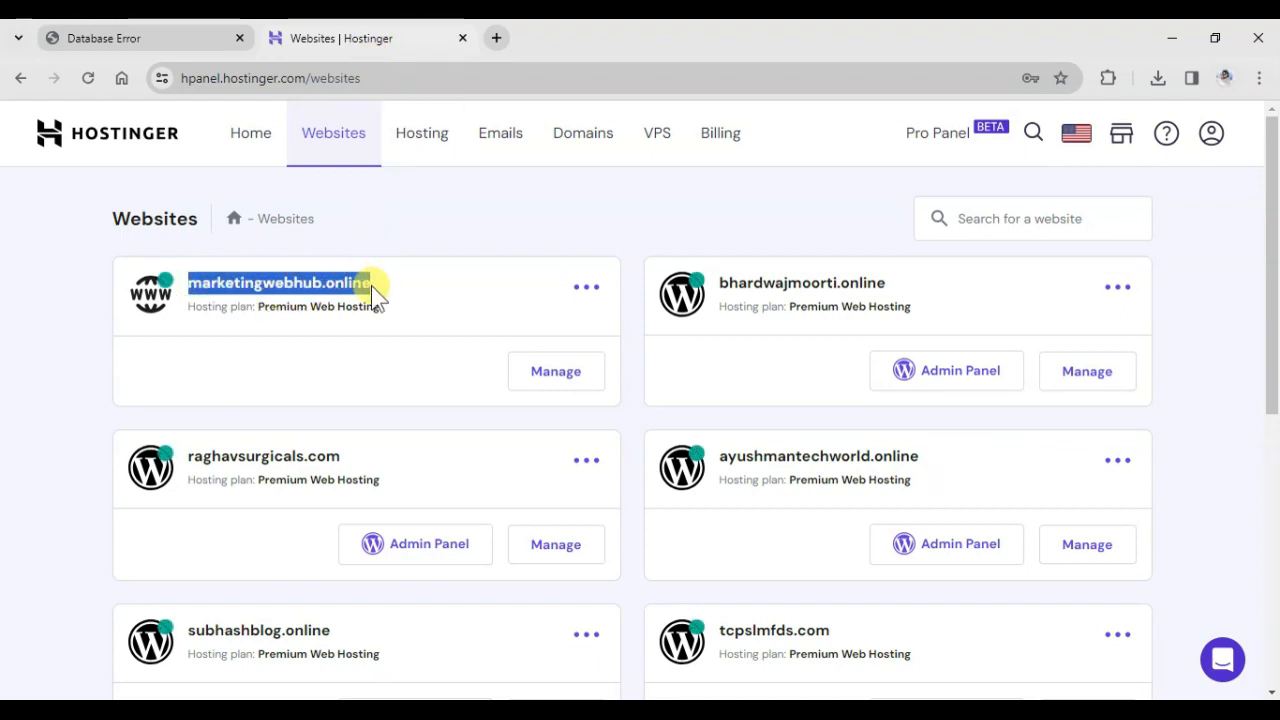
pyautogui.click(553, 381)
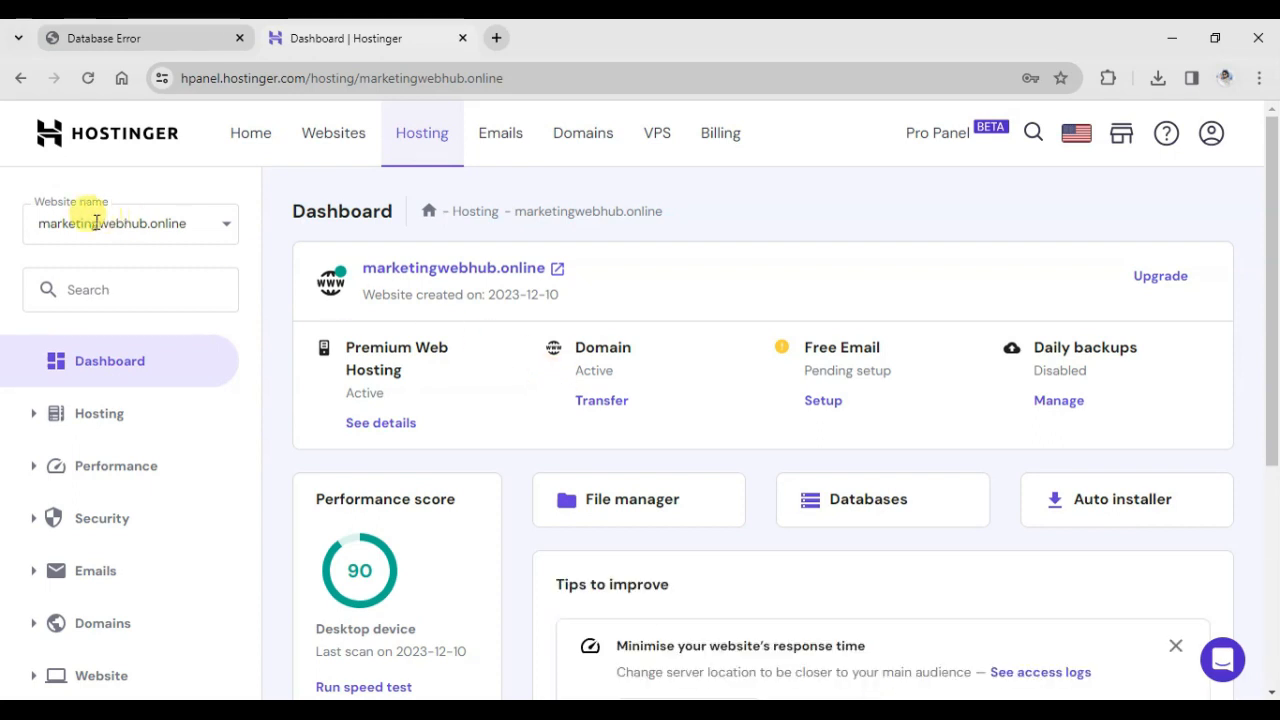
pyautogui.moveTo(41, 224); pyautogui.dragTo(193, 230)
pyautogui.click(196, 232)
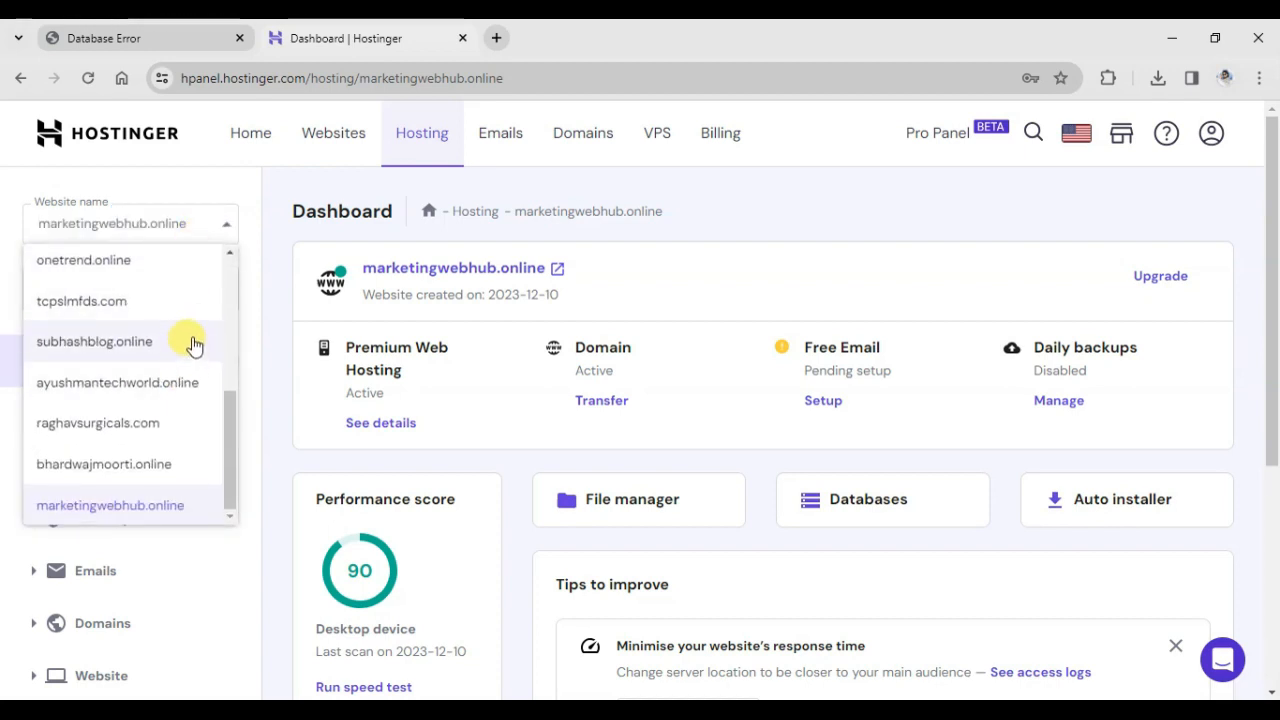
pyautogui.click(148, 505)
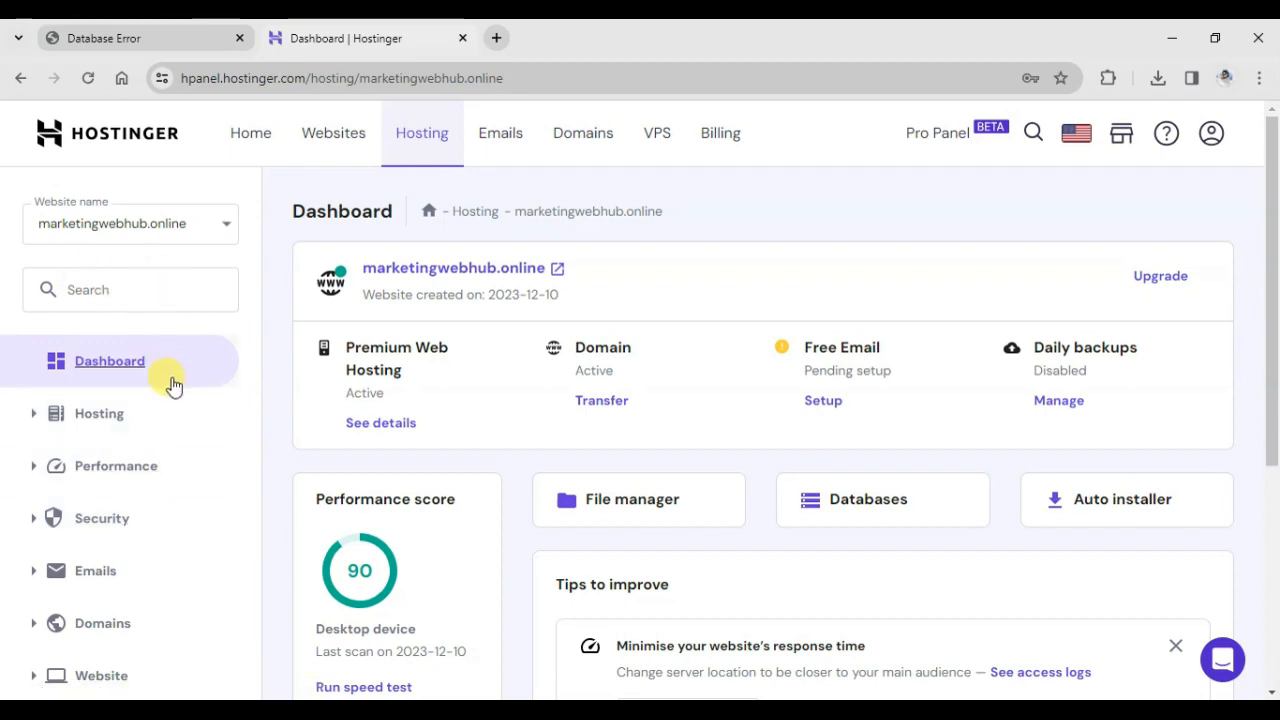
# Open the site's MySQL database management page and look over the existing databases and users.
pyautogui.scroll(-4, 172, 390)
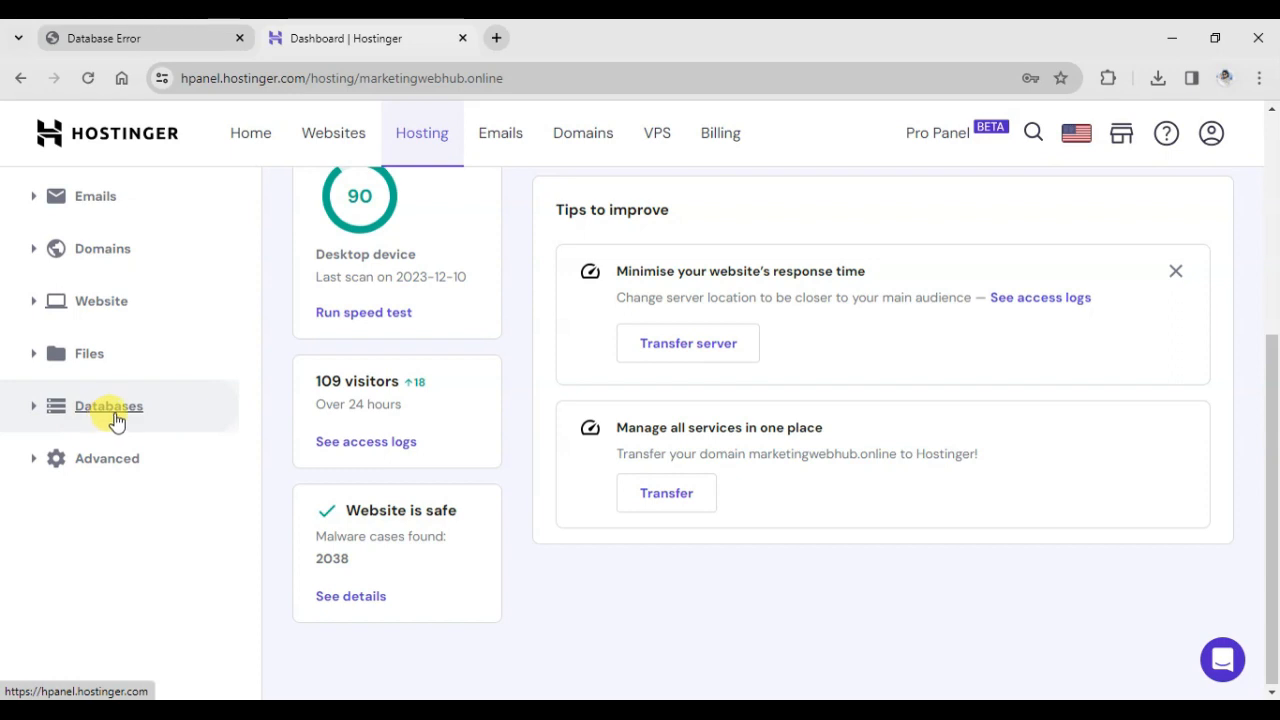
pyautogui.click(110, 406)
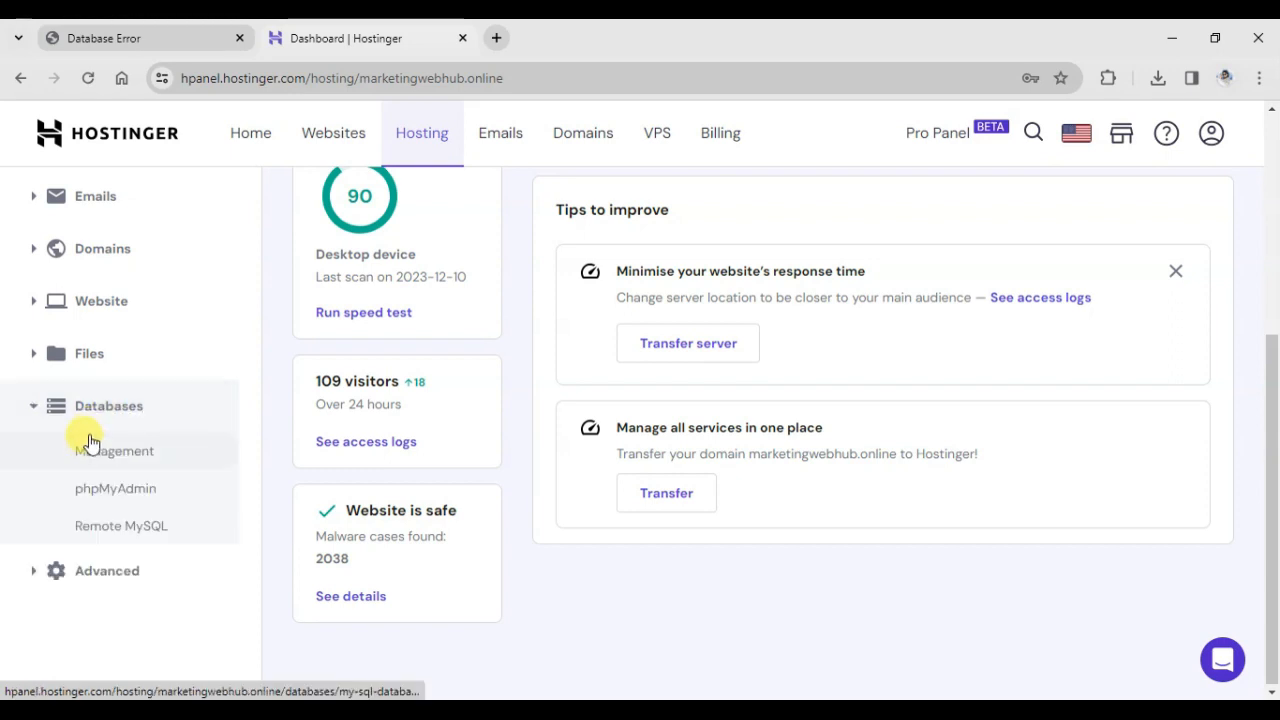
pyautogui.click(118, 458)
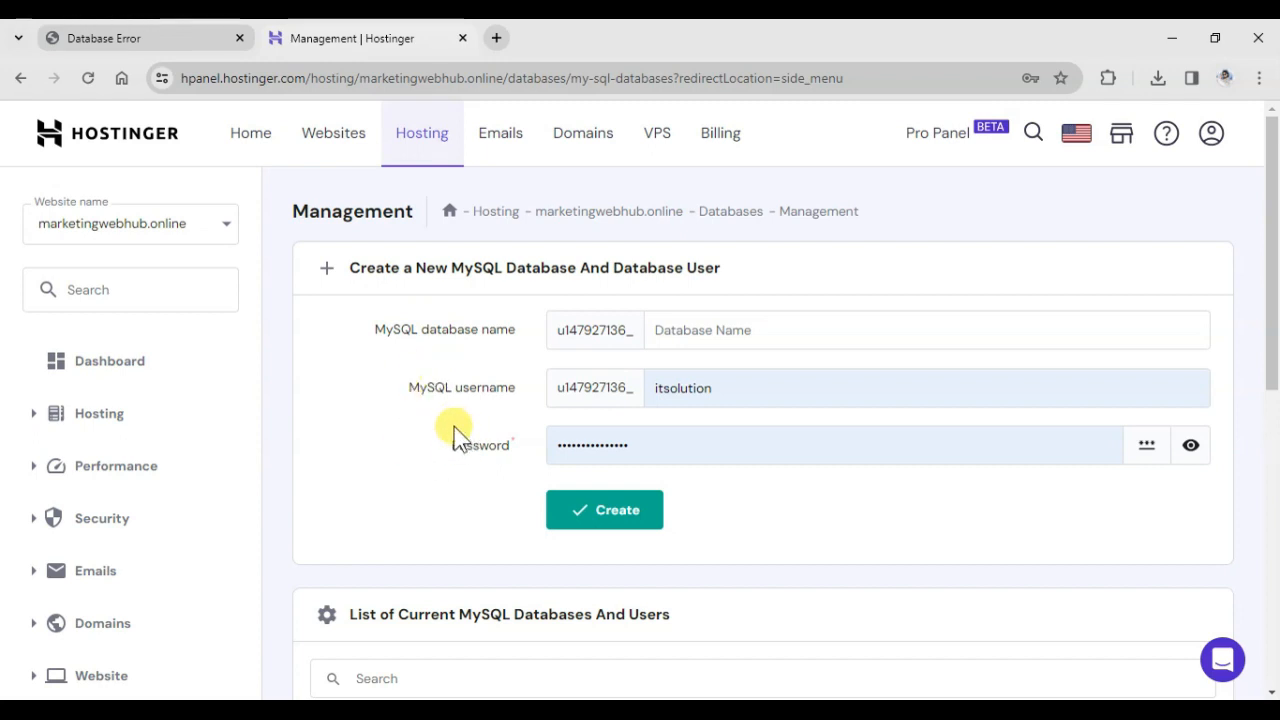
pyautogui.scroll(-5, 454, 430)
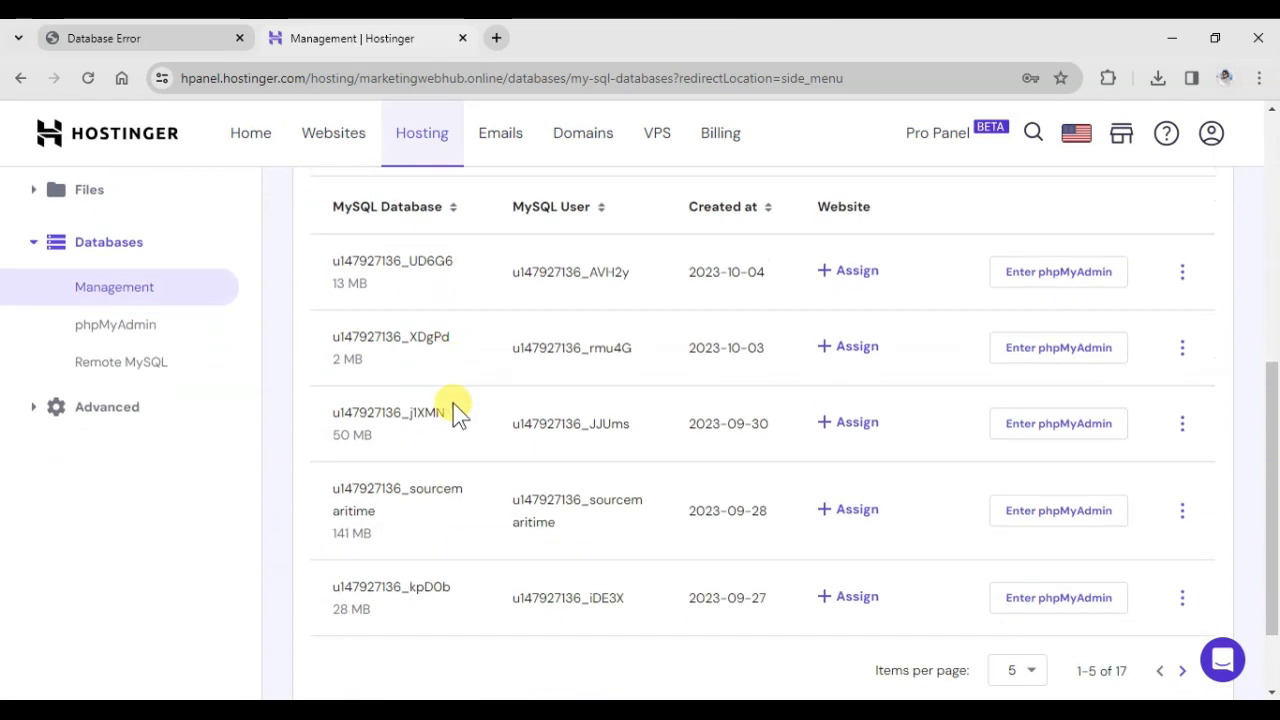
pyautogui.scroll(2, 496, 475)
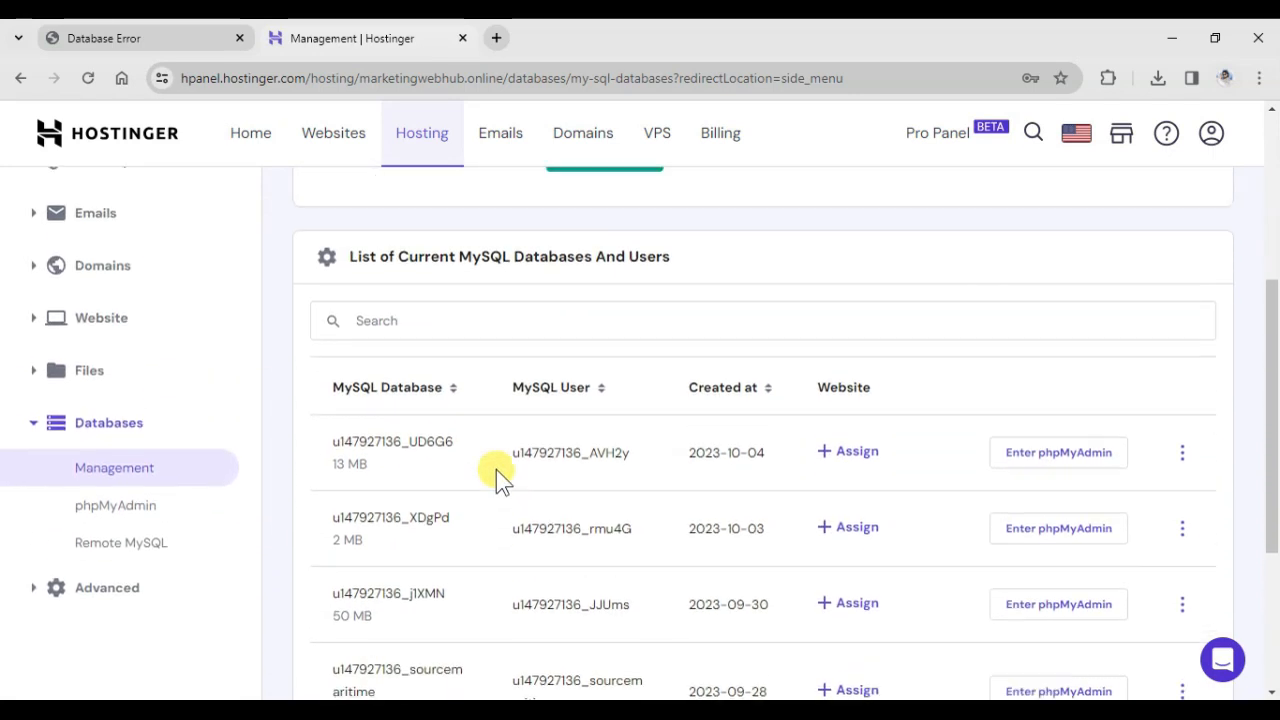
pyautogui.scroll(4, 496, 469)
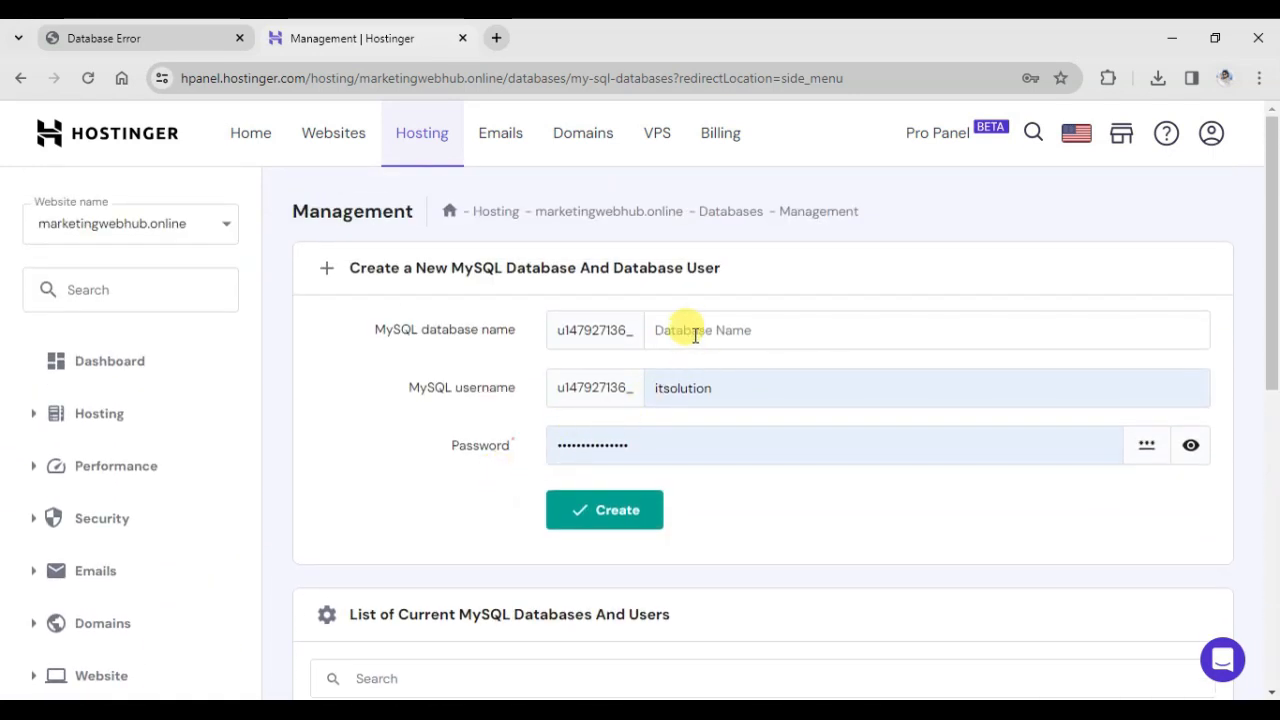
# Enter marketinghub as both the name of the new MySQL database and its username.
pyautogui.click(695, 335)
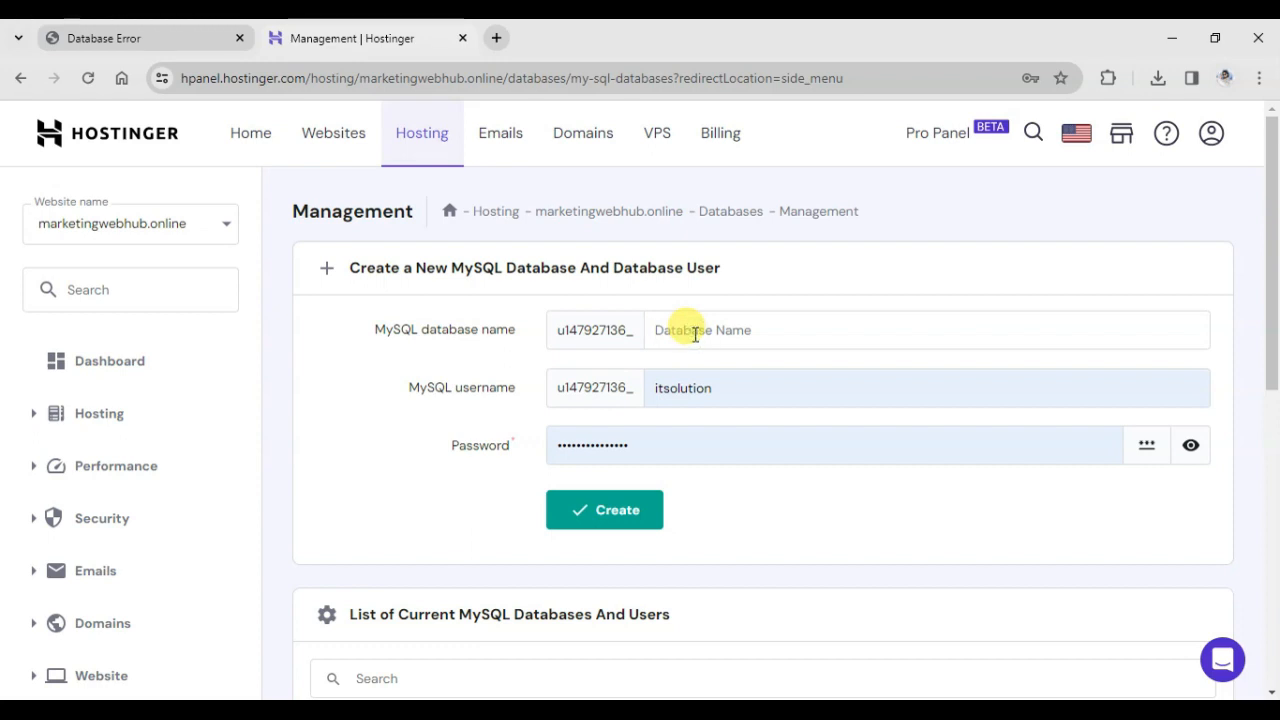
pyautogui.write('marketinghub')
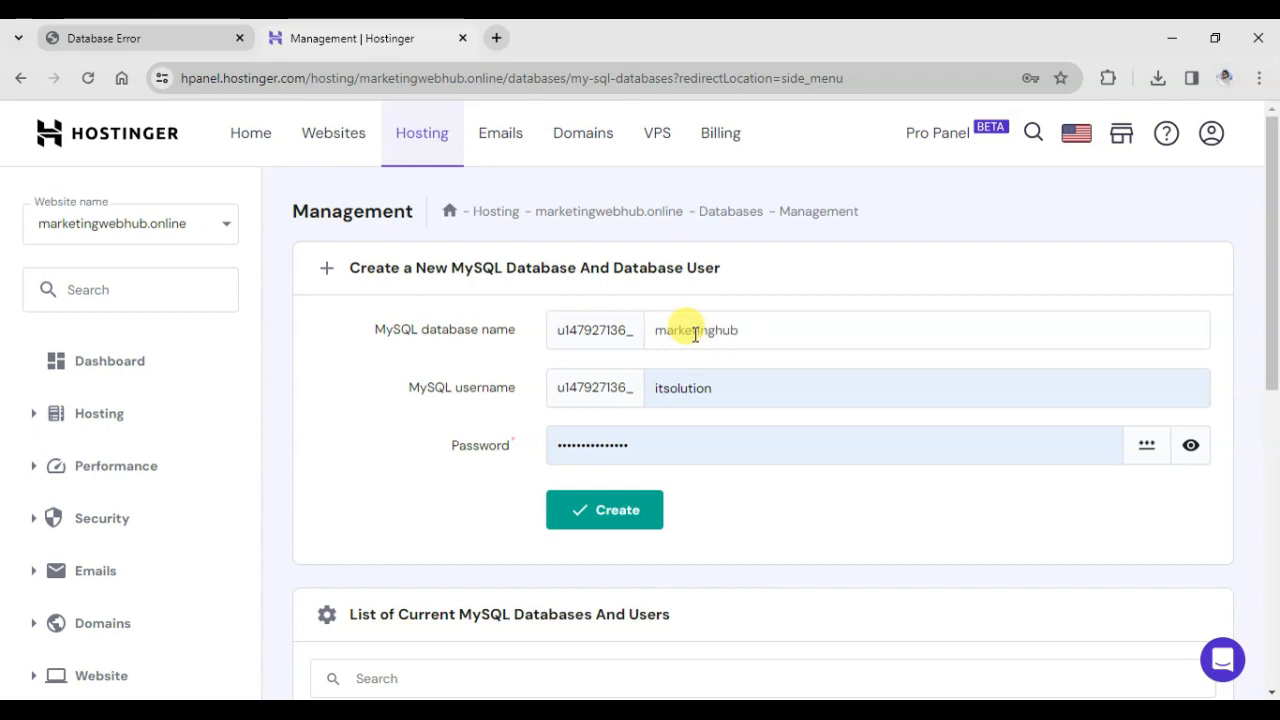
pyautogui.press('Tab')
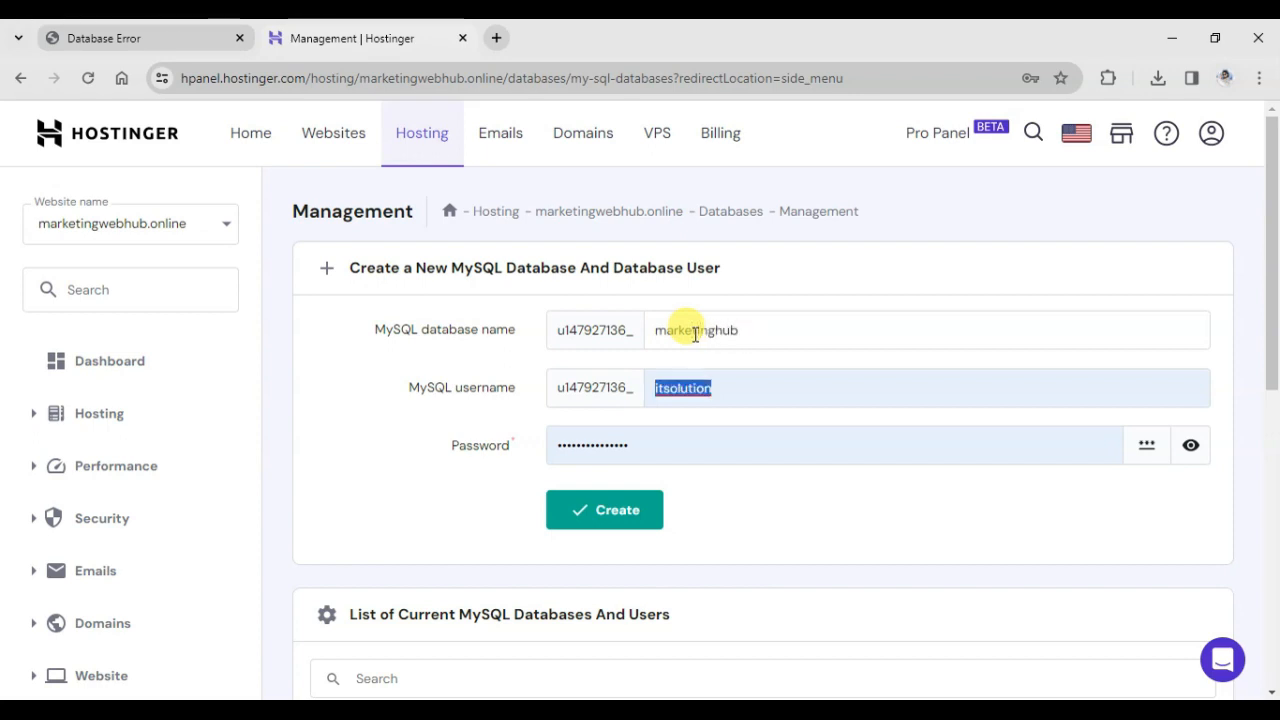
pyautogui.write('ma')
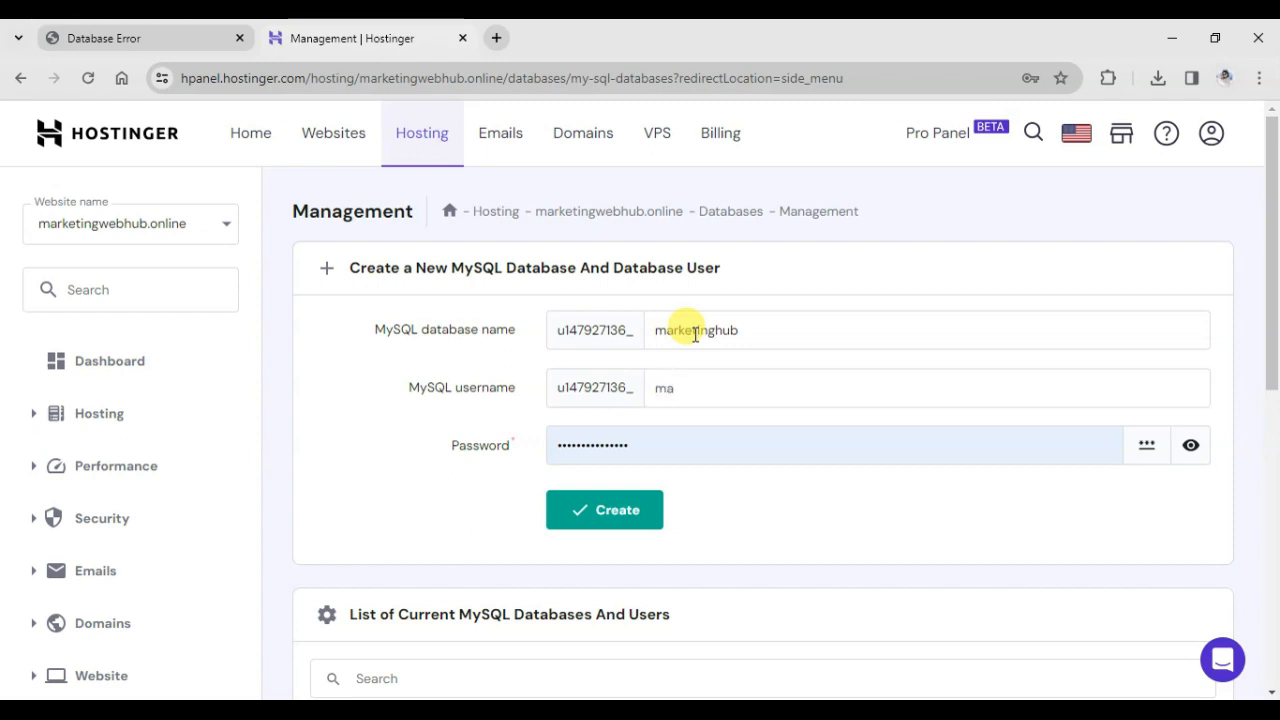
pyautogui.write('rketinghub')
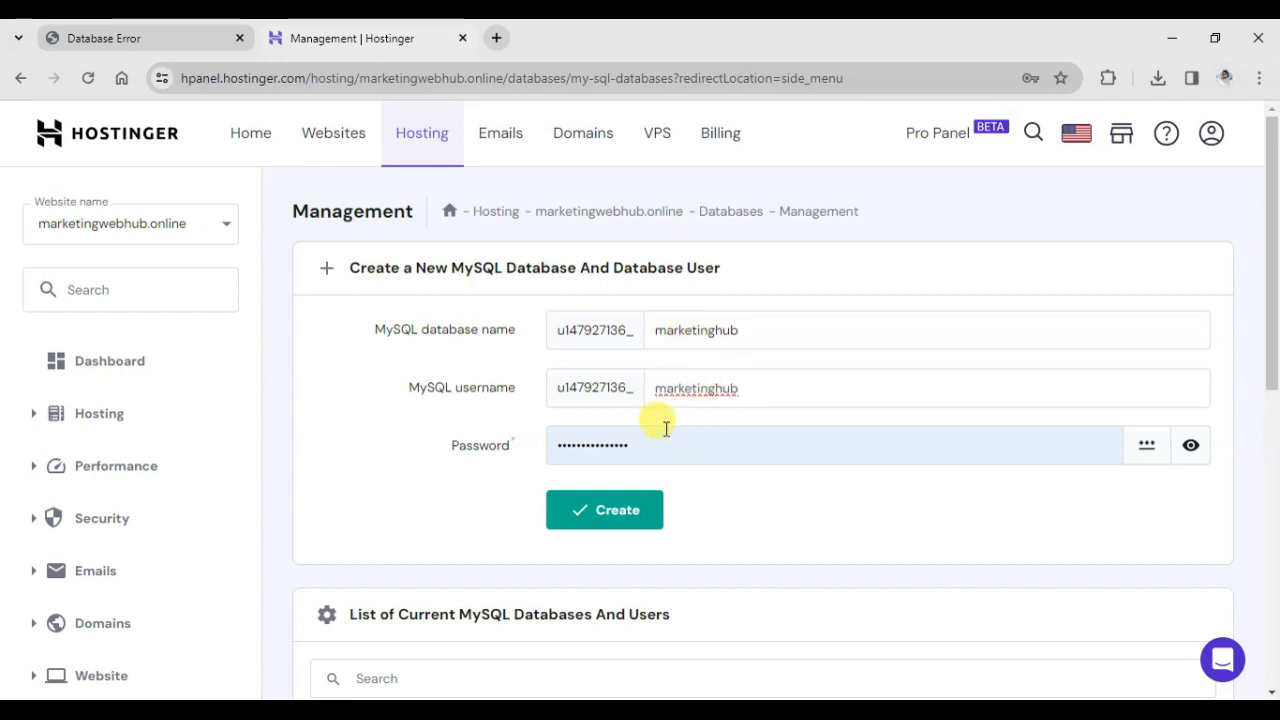
# Replace the prefilled password for the new database user with an automatically generated one.
pyautogui.doubleClick(580, 444)
pyautogui.press('BackSpace')
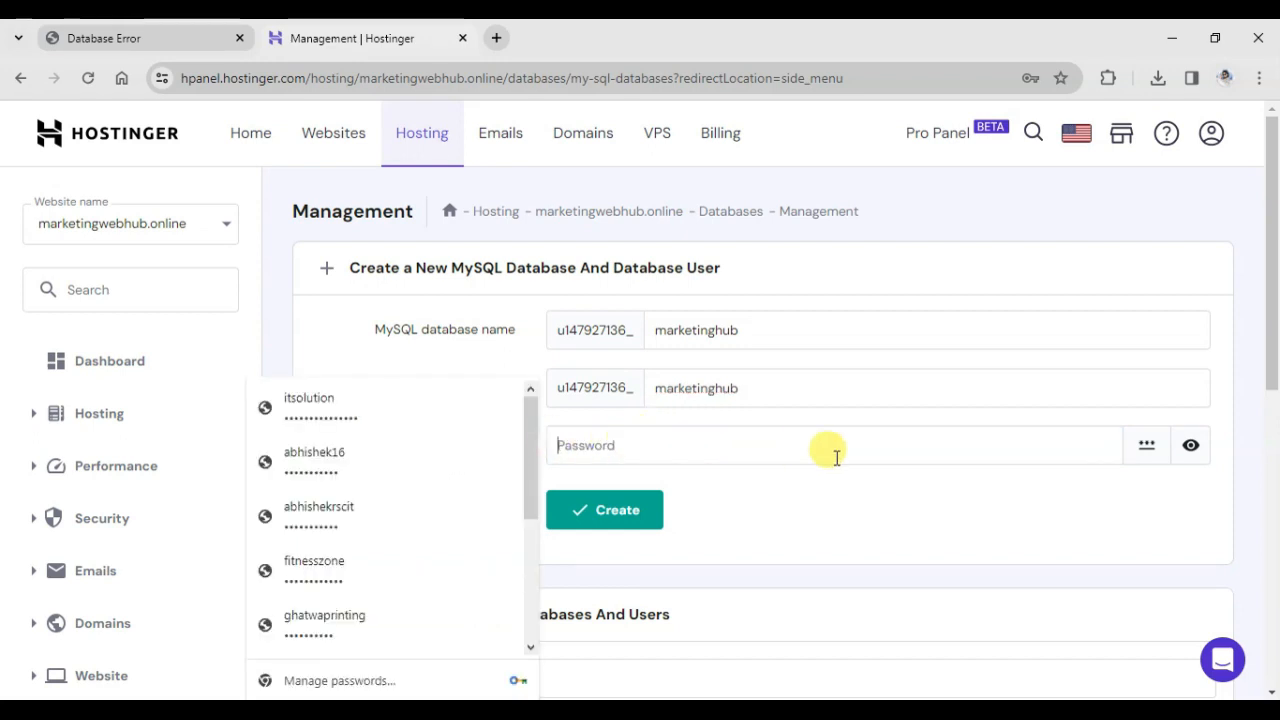
pyautogui.click(1147, 449)
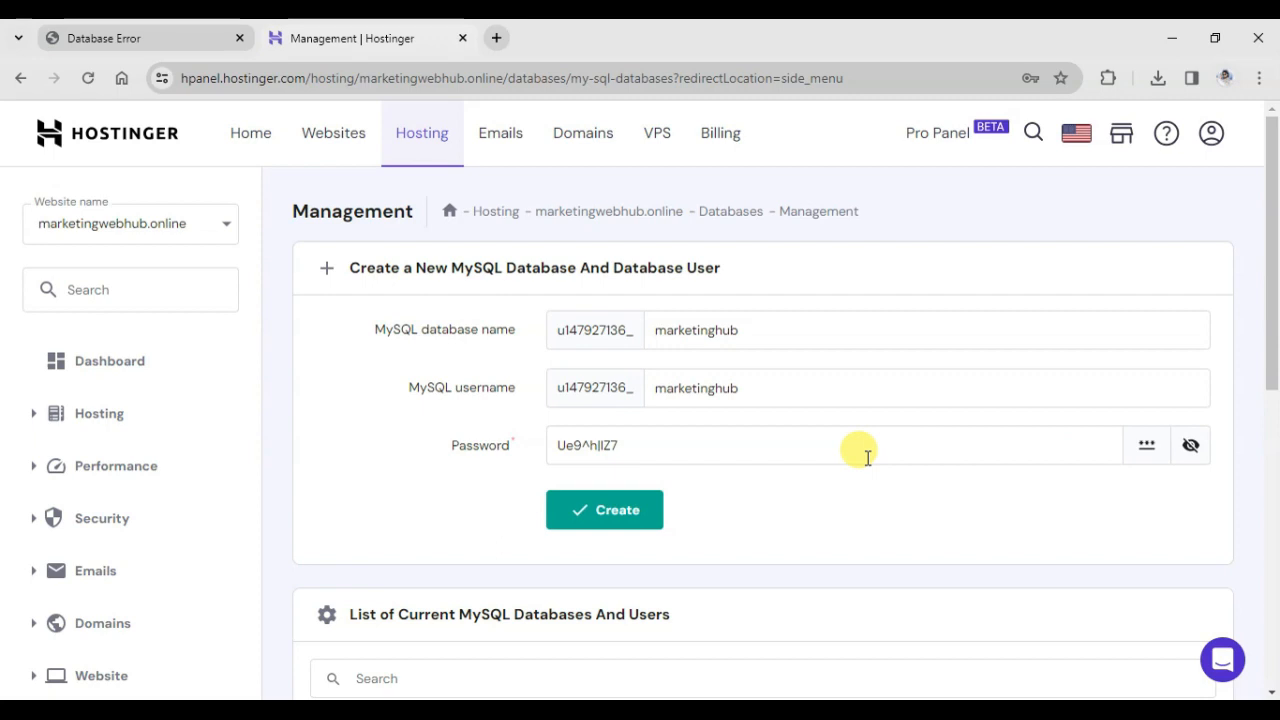
# Copy the generated database password, paste it into a new browser tab to keep it, and return to the database management page.
pyautogui.moveTo(648, 446); pyautogui.dragTo(540, 446)
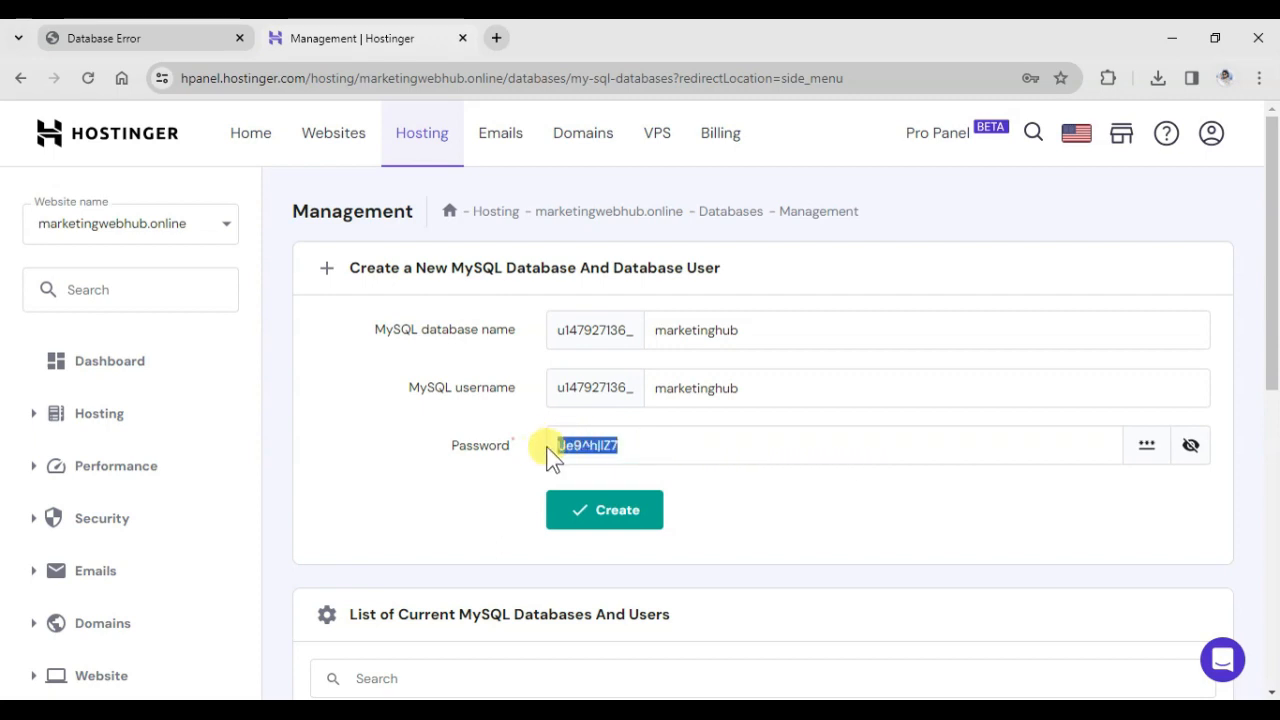
pyautogui.hotkey('ctrl', 'c')
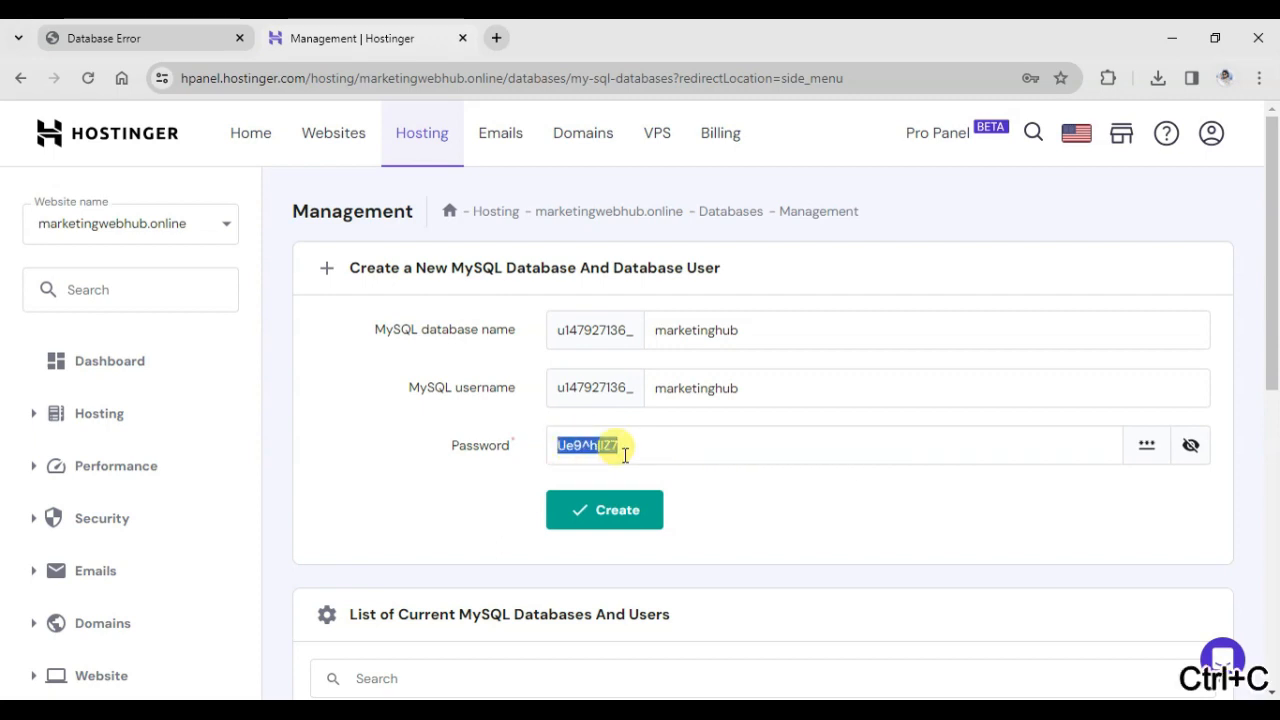
pyautogui.click(646, 448)
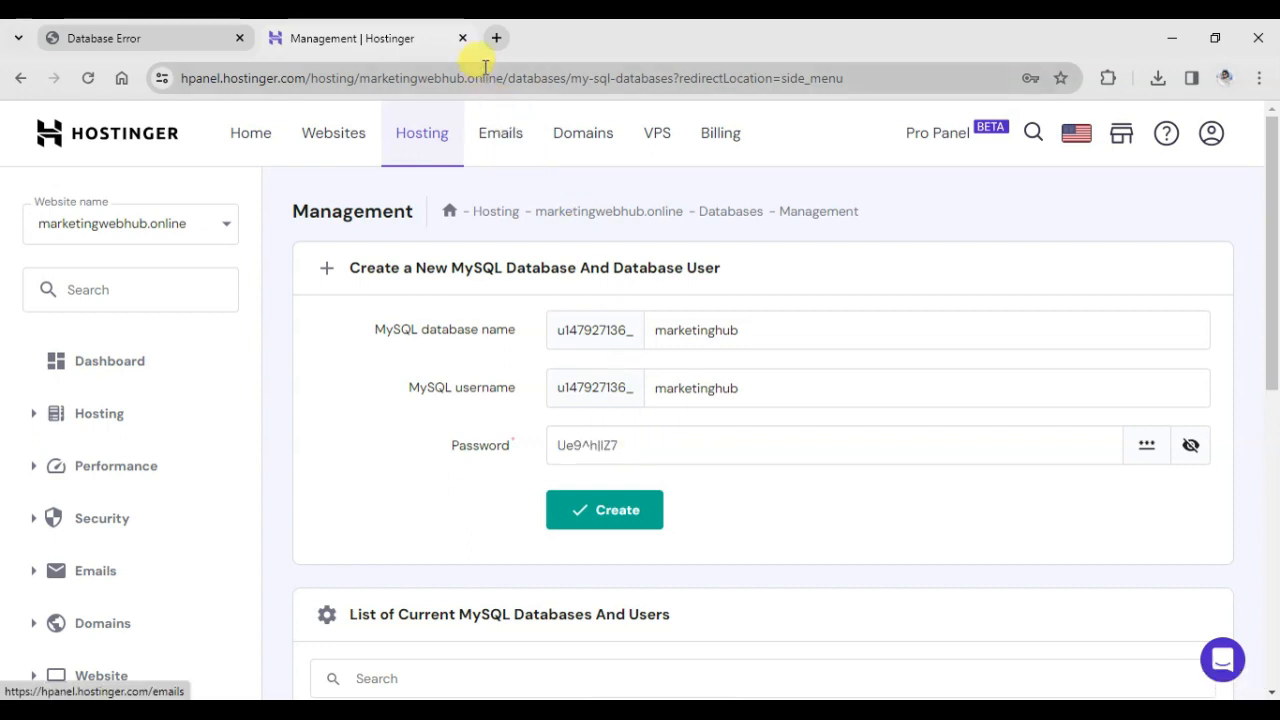
pyautogui.click(496, 38)
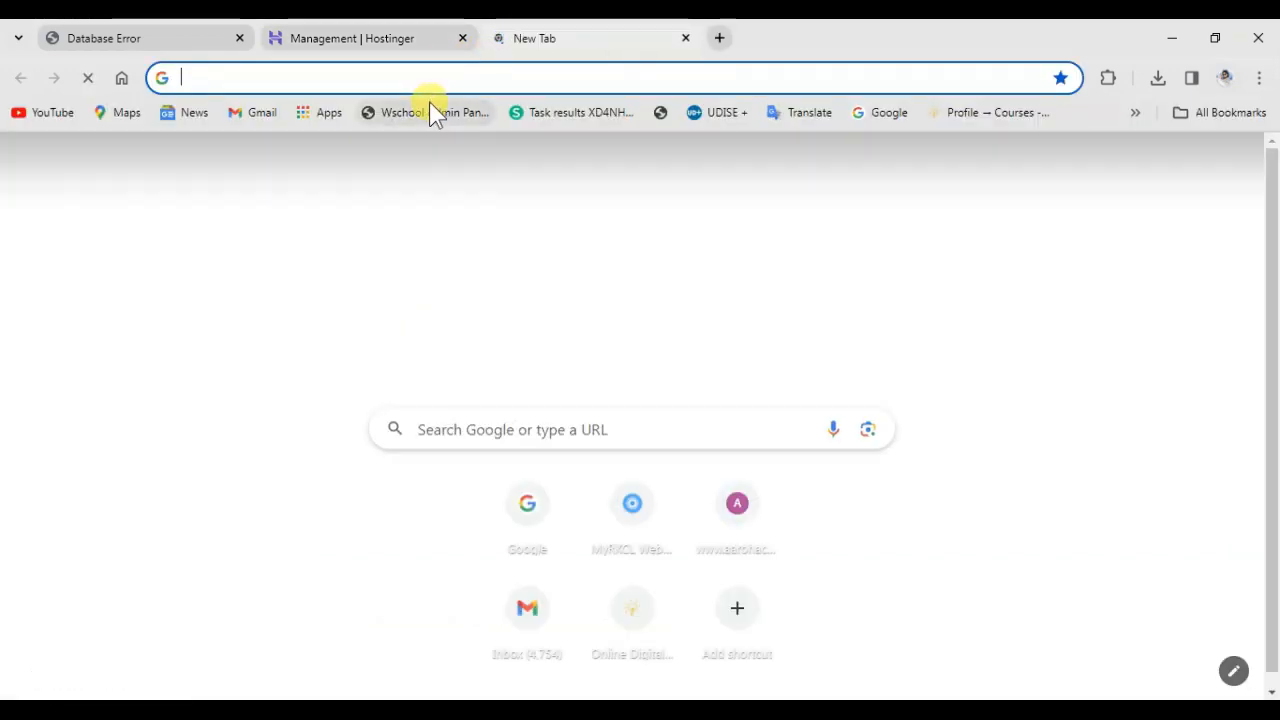
pyautogui.hotkey('ctrl', 'v')
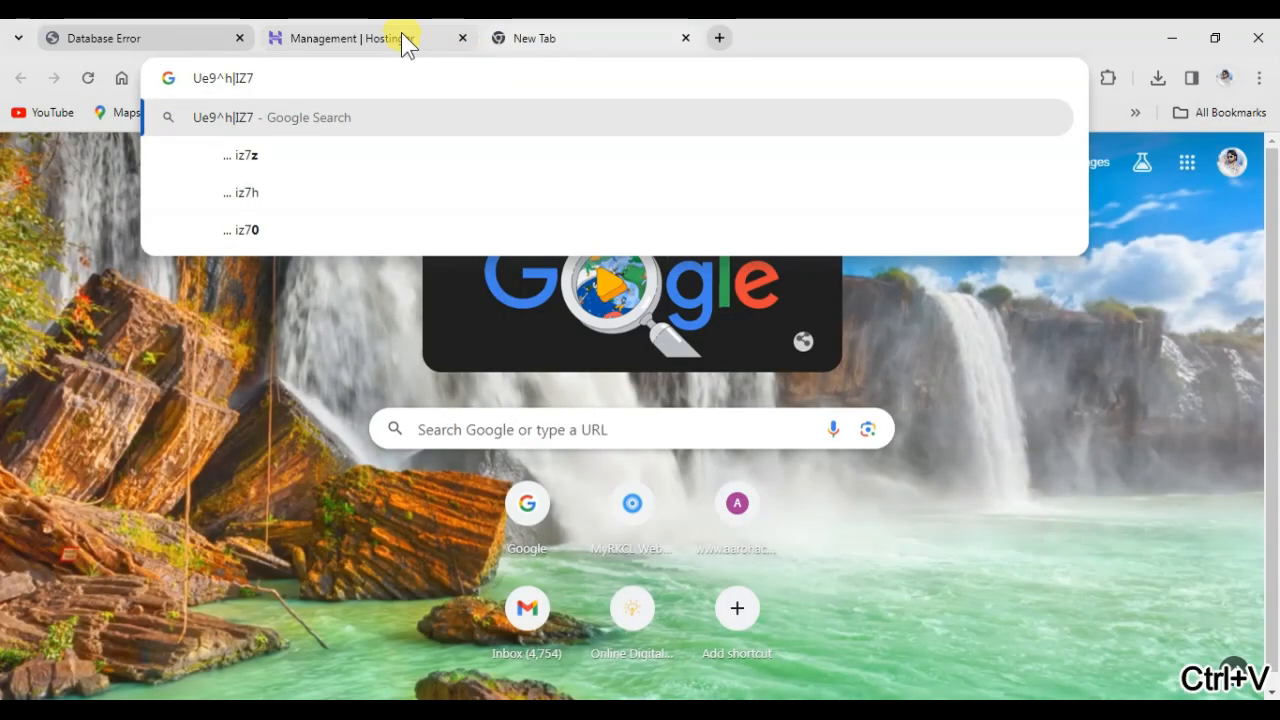
pyautogui.click(401, 36)
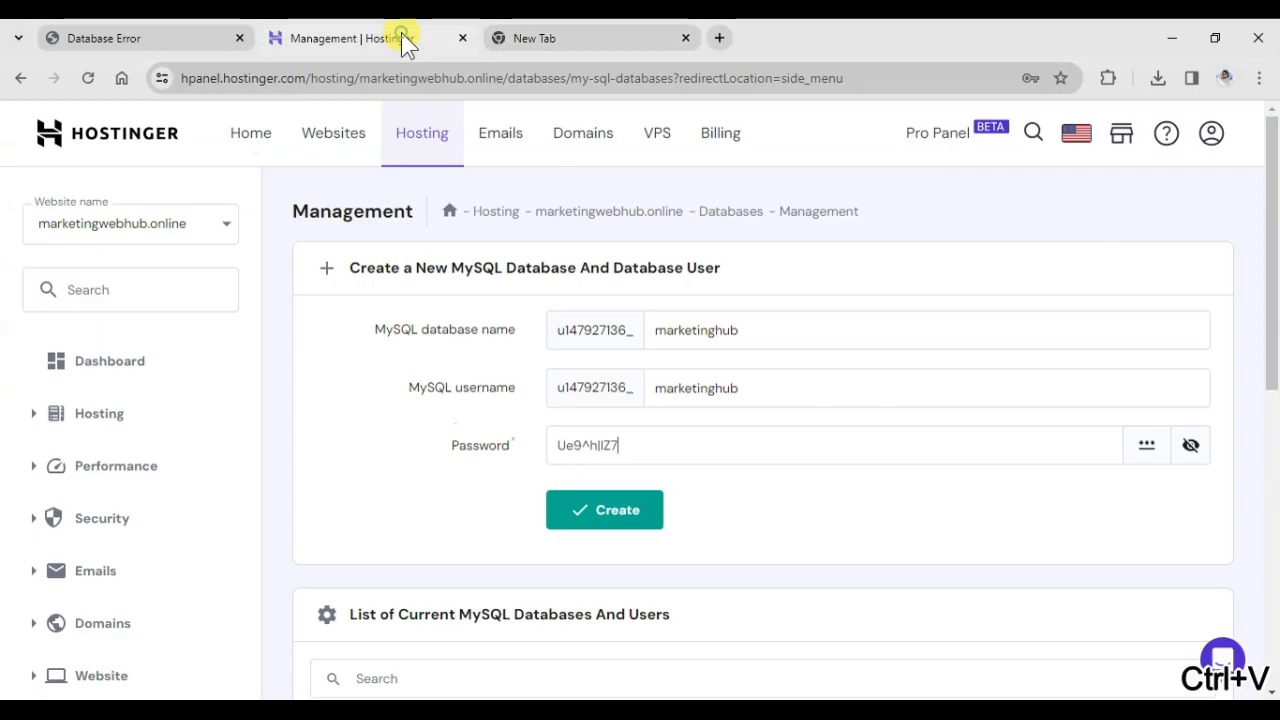
# Create the marketinghub database with its user and copy the new database's full name from the list of current databases.
pyautogui.click(609, 513)
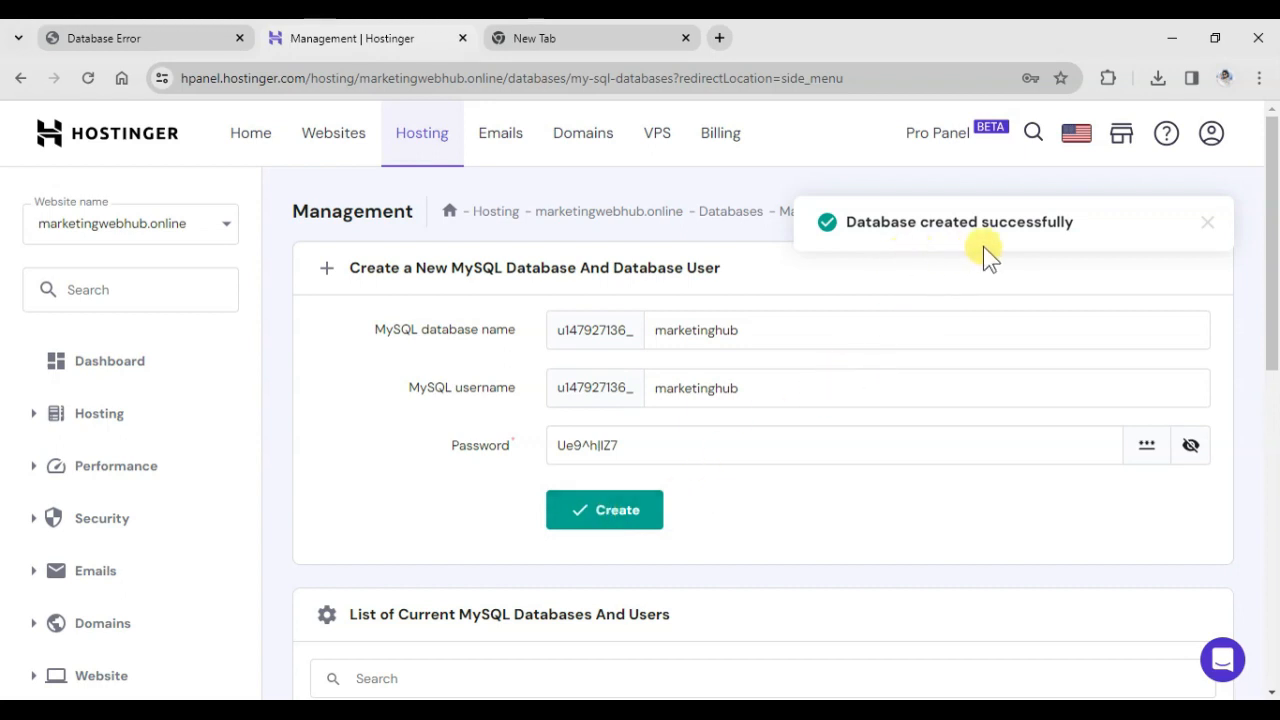
pyautogui.scroll(-3, 421, 513)
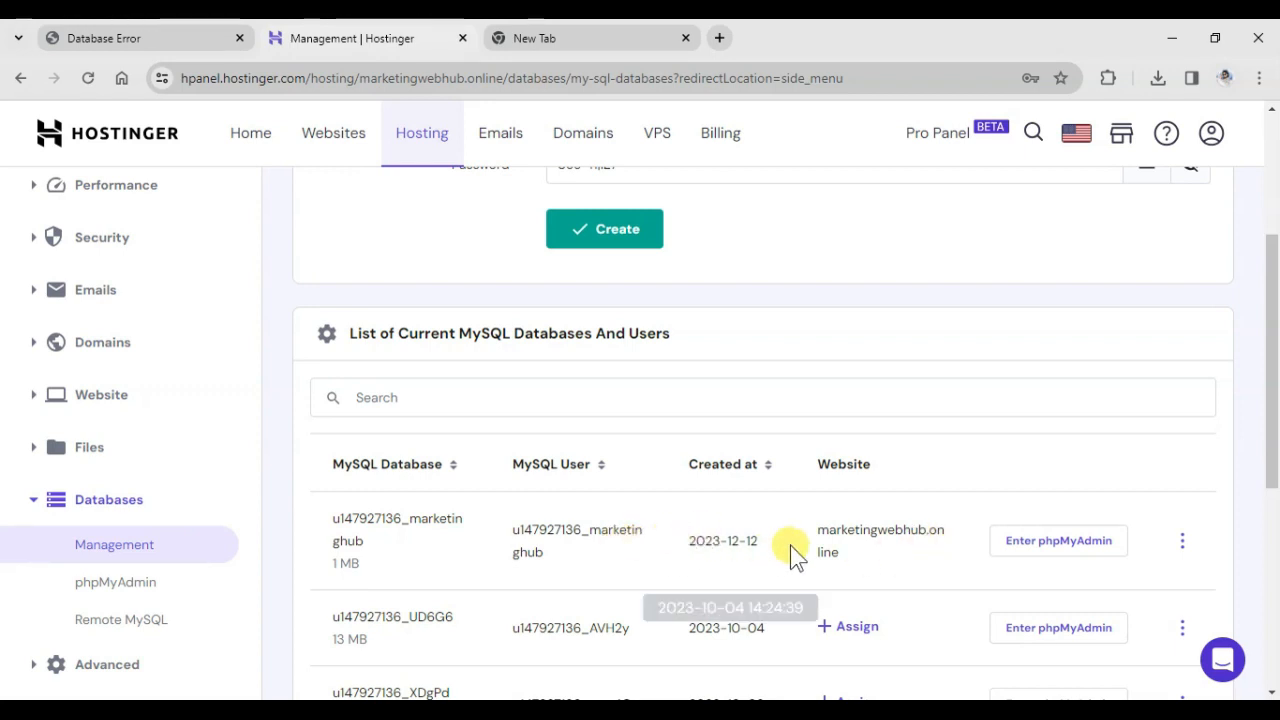
pyautogui.scroll(1, 523, 540)
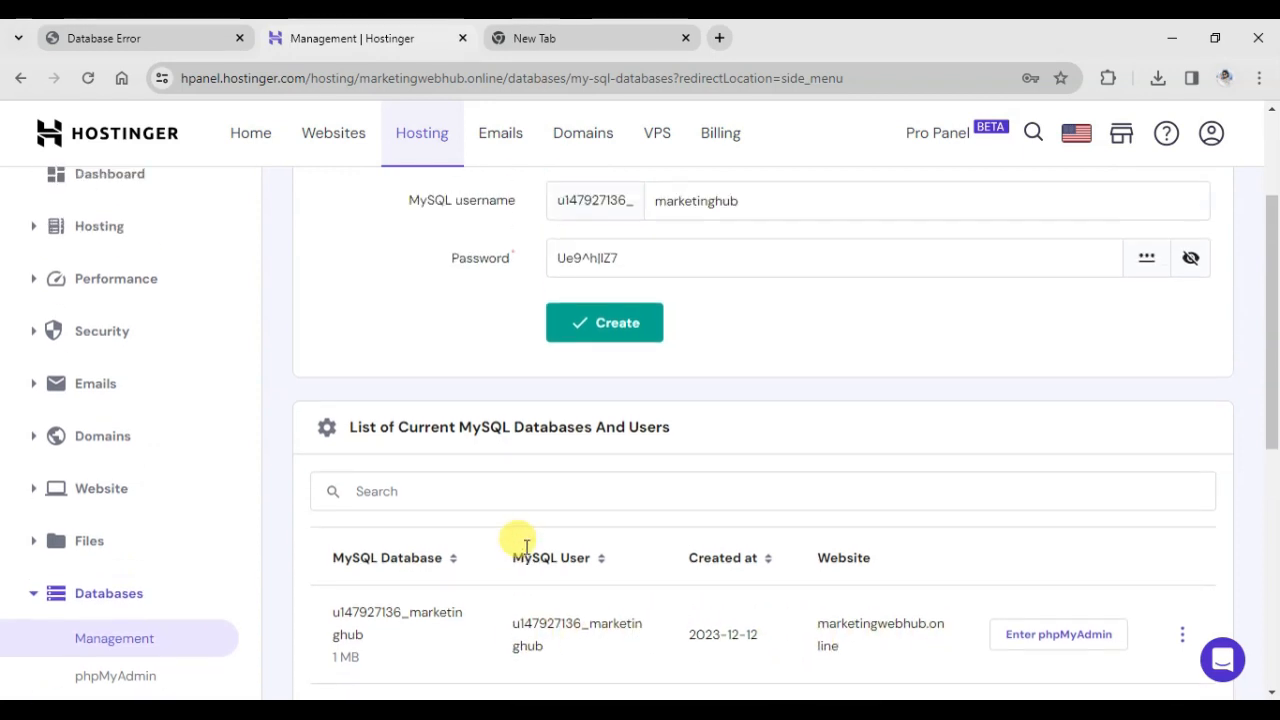
pyautogui.scroll(-1, 523, 555)
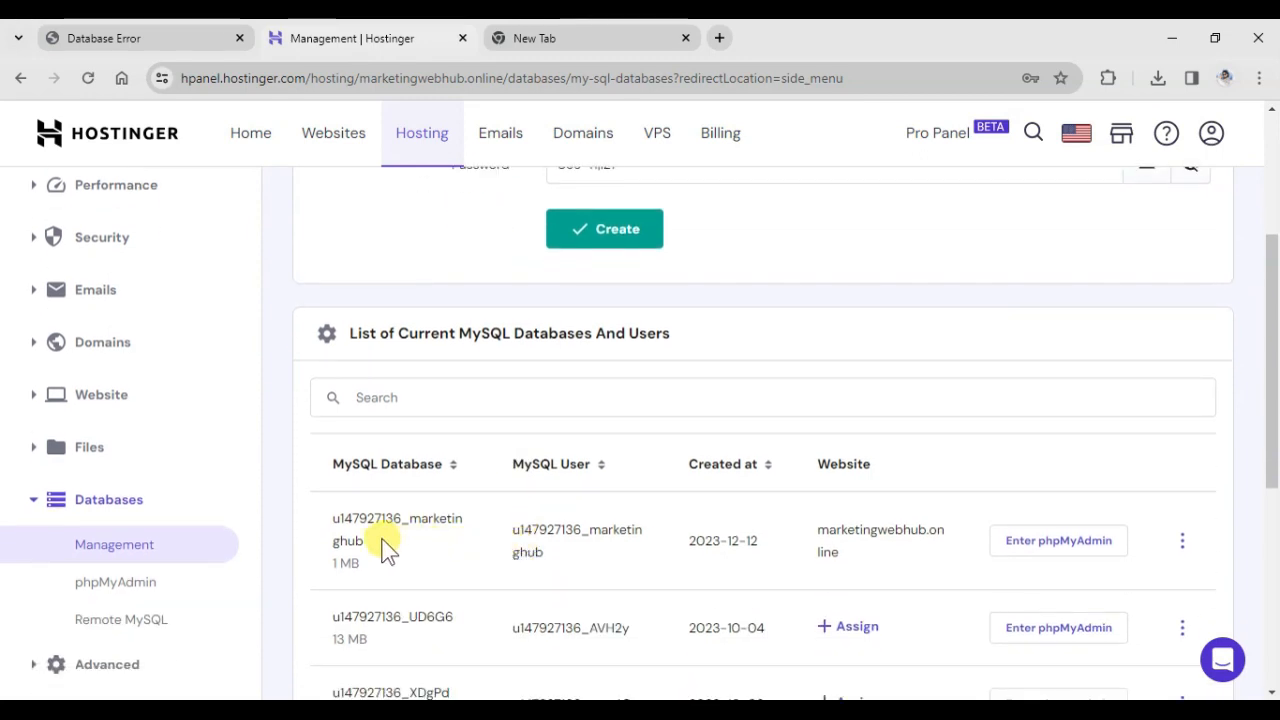
pyautogui.doubleClick(338, 524)
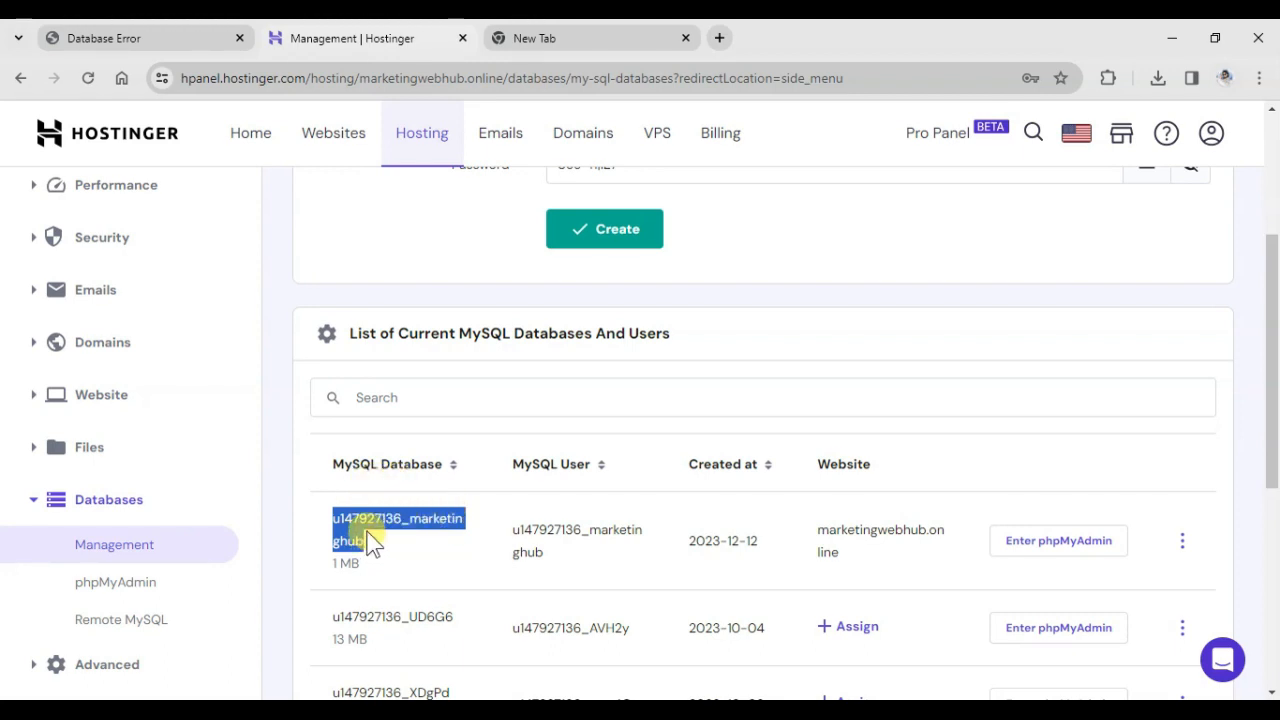
pyautogui.hotkey('ctrl', 'c')
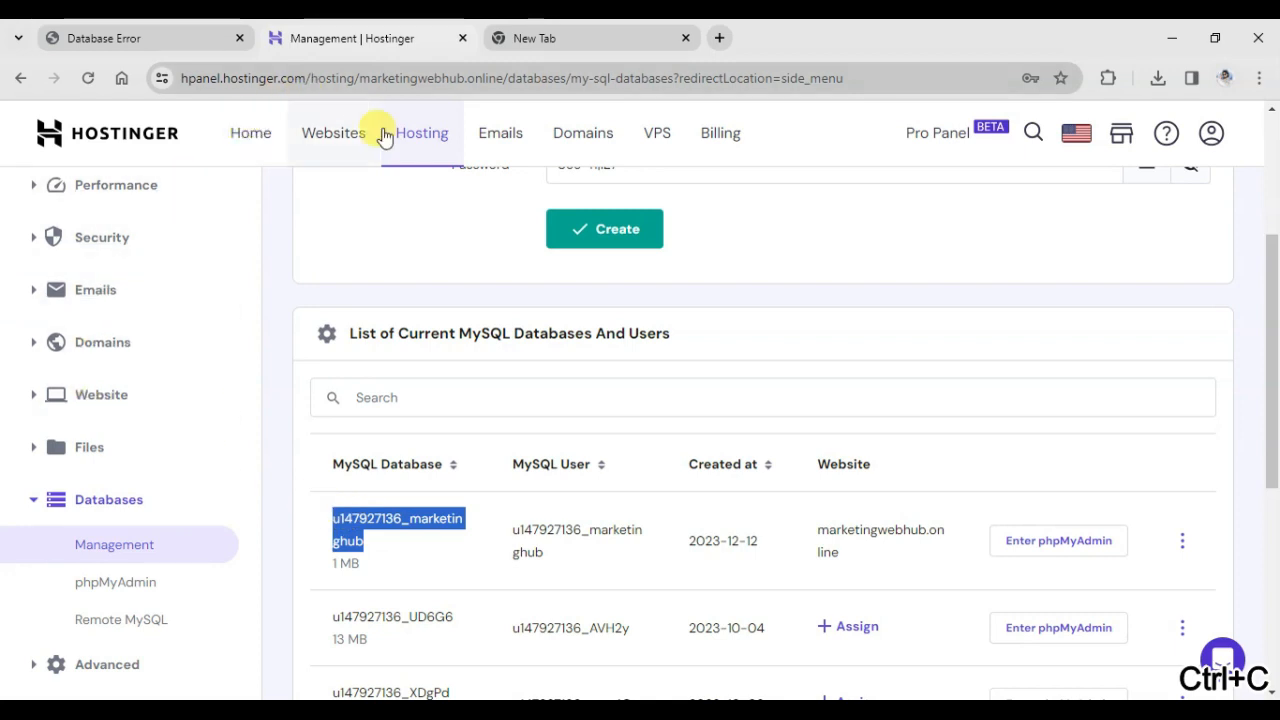
# Open the site's File Manager from a duplicate of the database management tab and enter the public_html folder.
pyautogui.rightClick(346, 41)
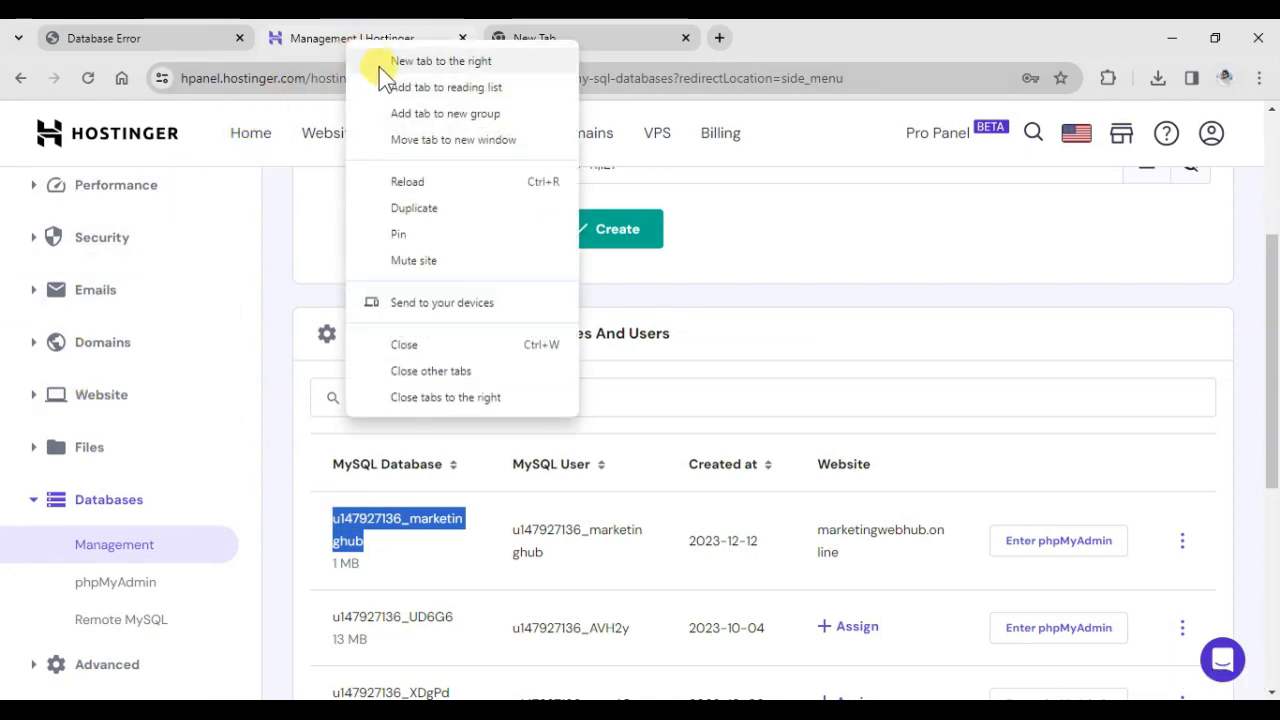
pyautogui.click(418, 210)
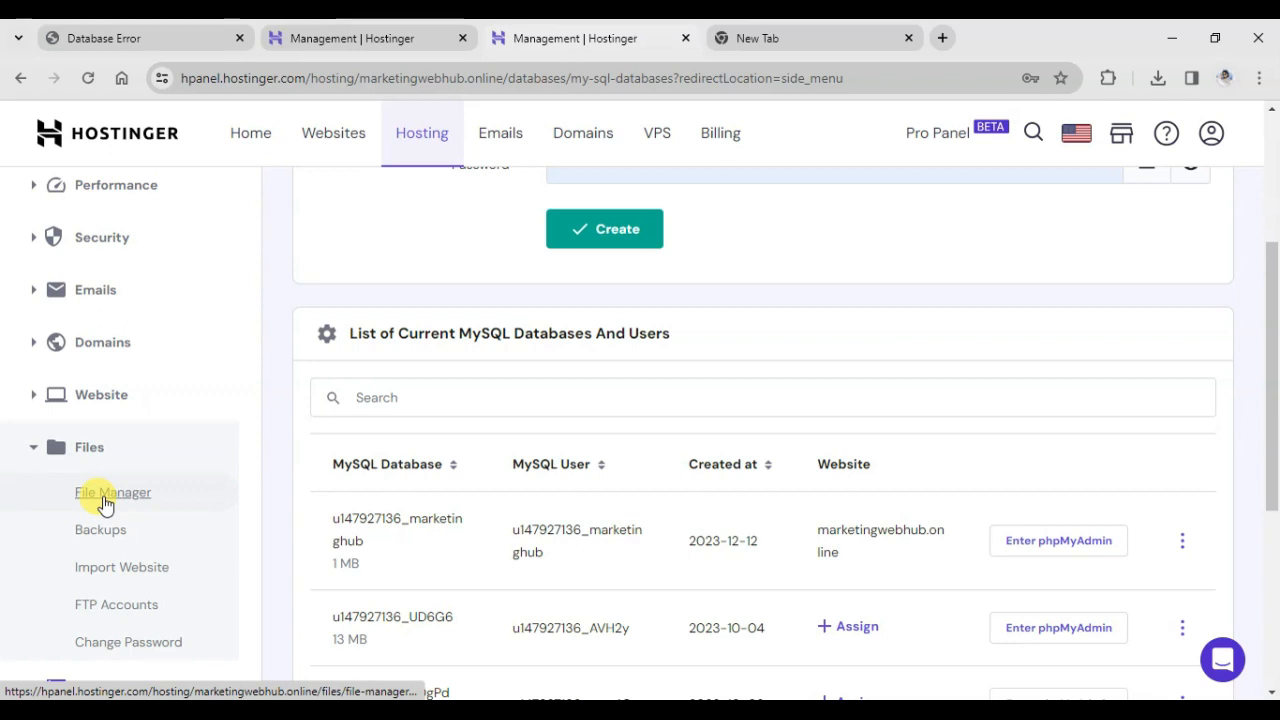
pyautogui.click(106, 504)
pyautogui.click(465, 299)
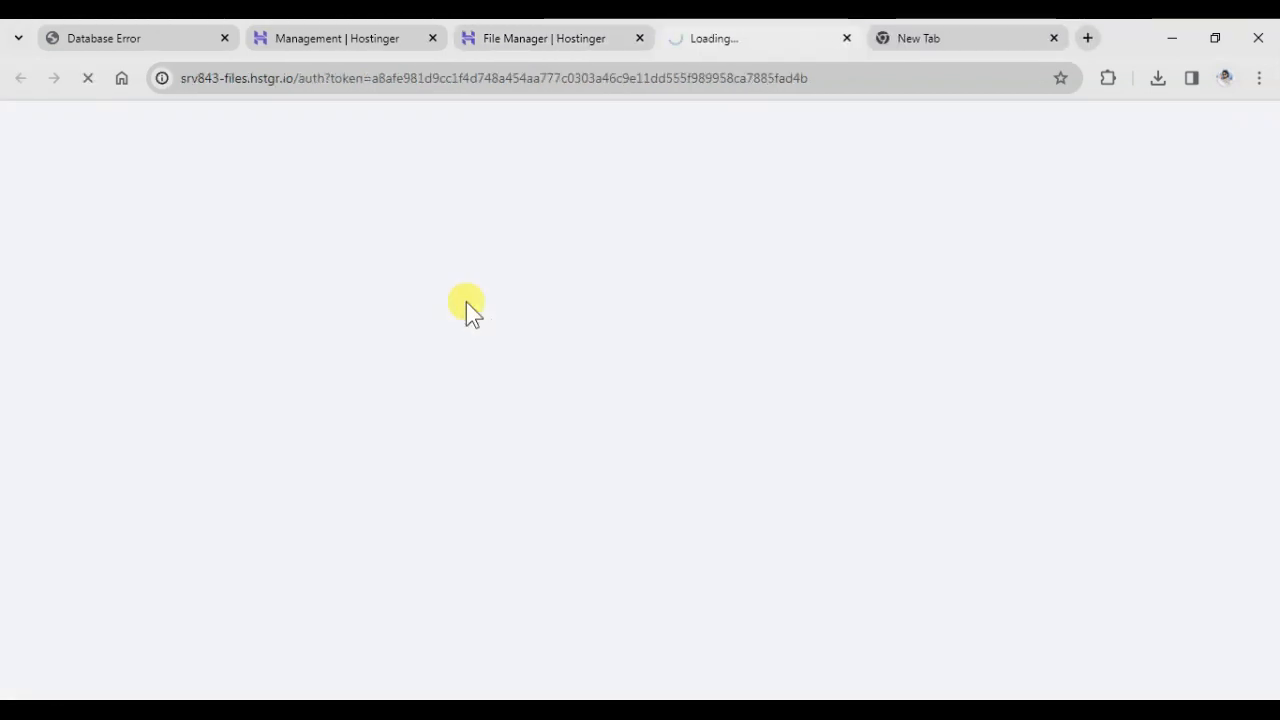
pyautogui.click(352, 280)
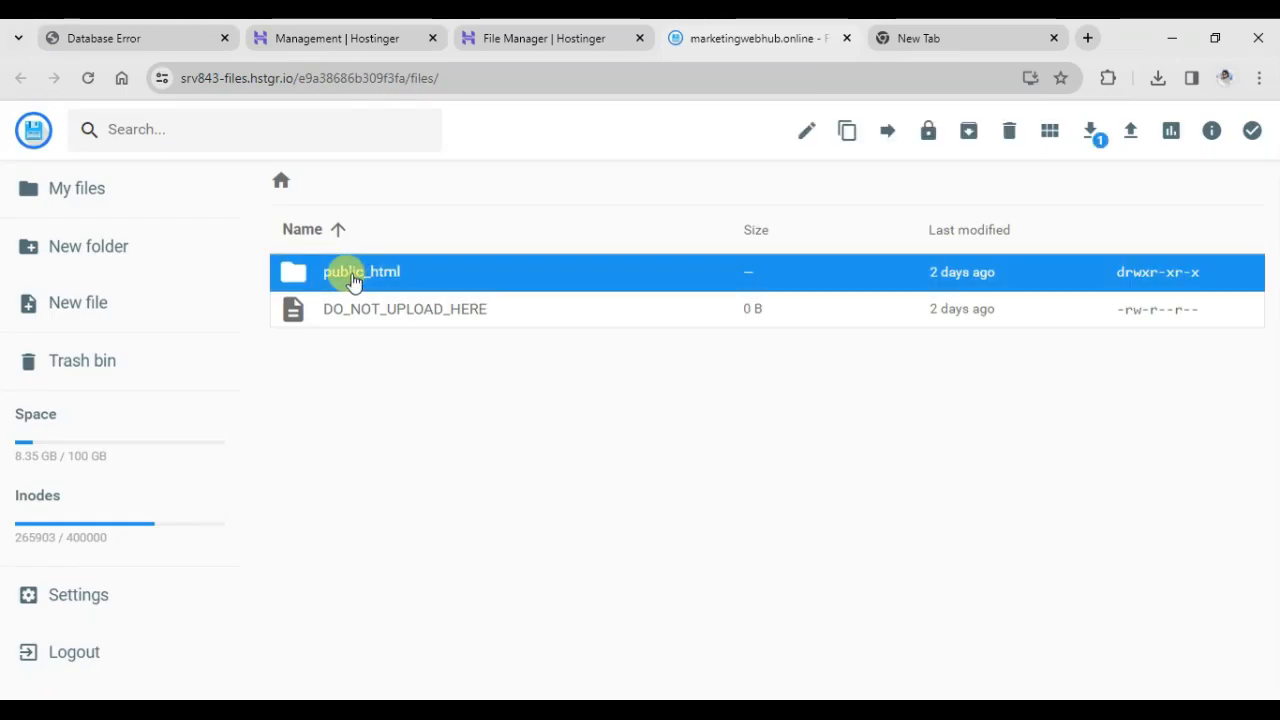
pyautogui.doubleClick(352, 280)
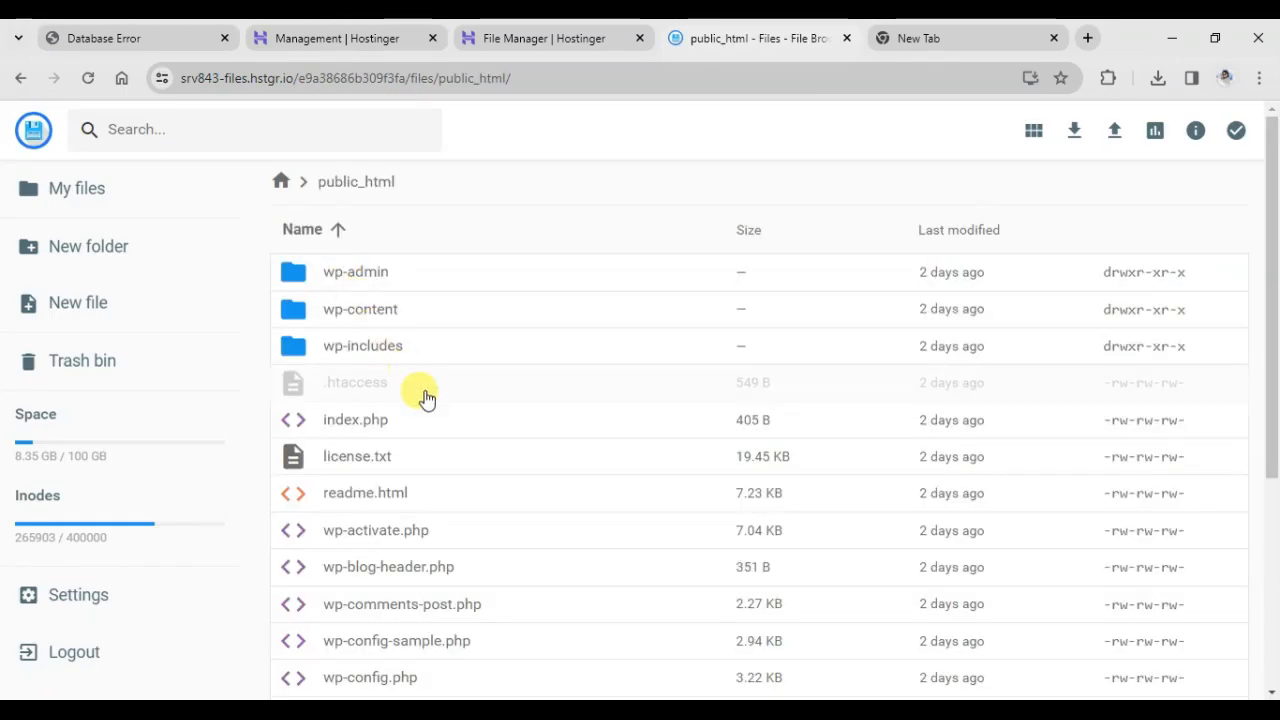
# Open the wp-config.php file in public_html for editing.
pyautogui.scroll(-1, 430, 429)
pyautogui.scroll(-2, 432, 428)
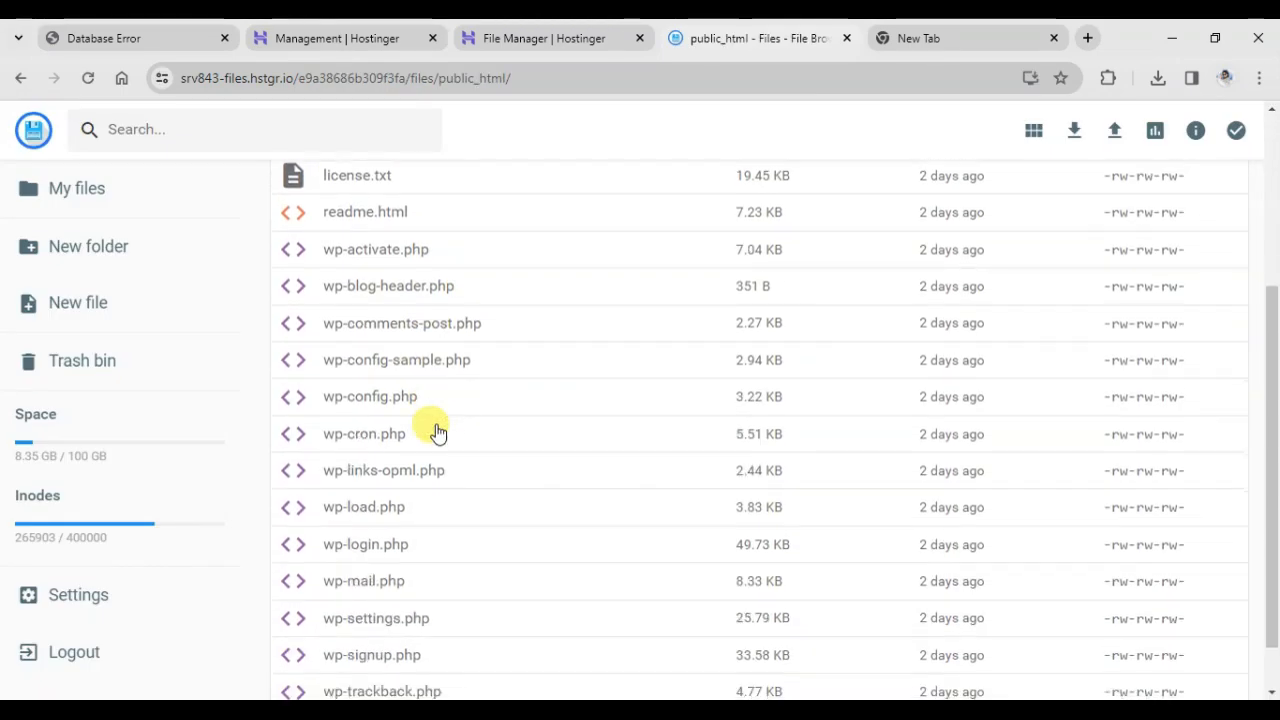
pyautogui.click(378, 406)
pyautogui.rightClick(378, 405)
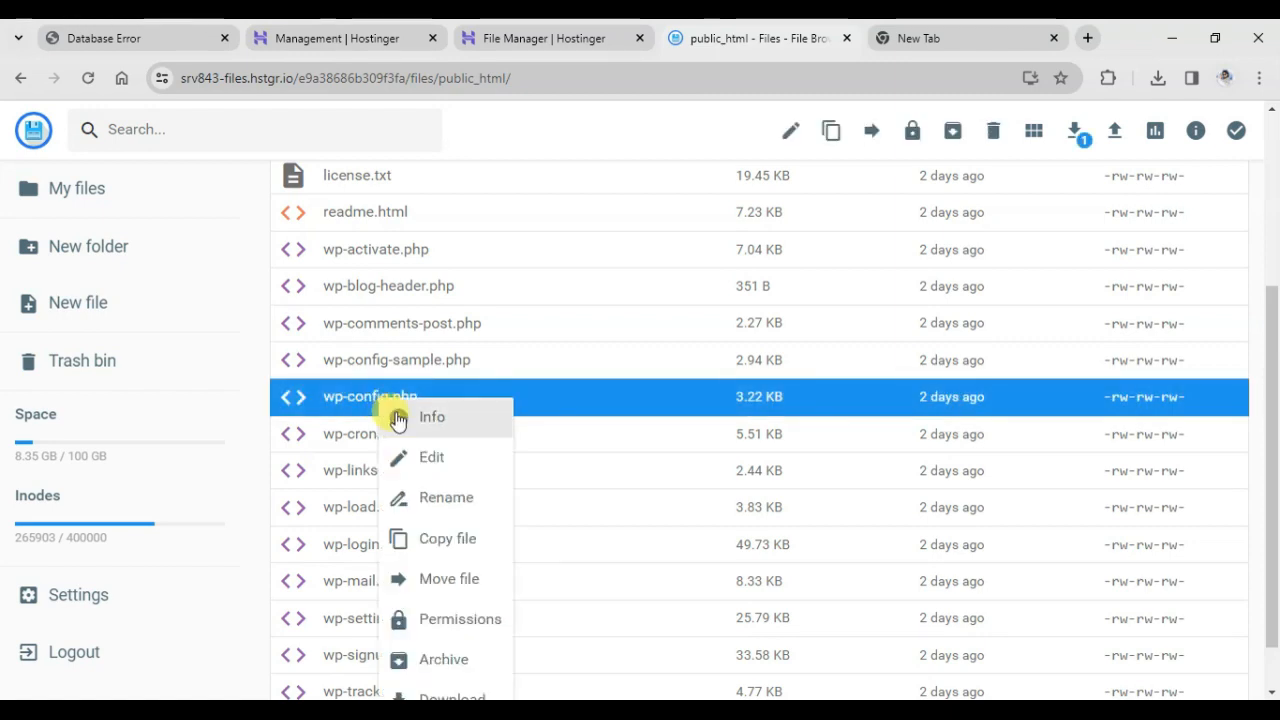
pyautogui.click(419, 462)
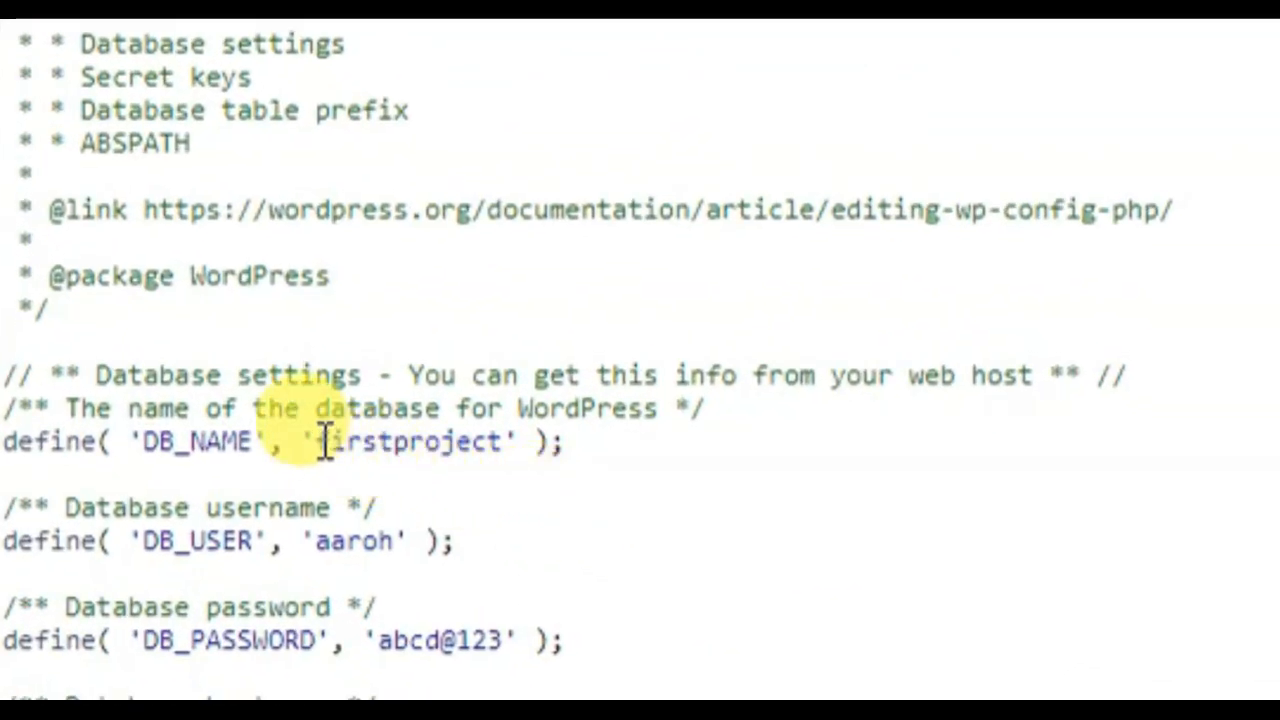
# Replace the DB_NAME value in wp-config.php with the full name of the new marketinghub database copied from Hostinger's database list.
pyautogui.moveTo(318, 442); pyautogui.dragTo(506, 442)
pyautogui.click(340, 38)
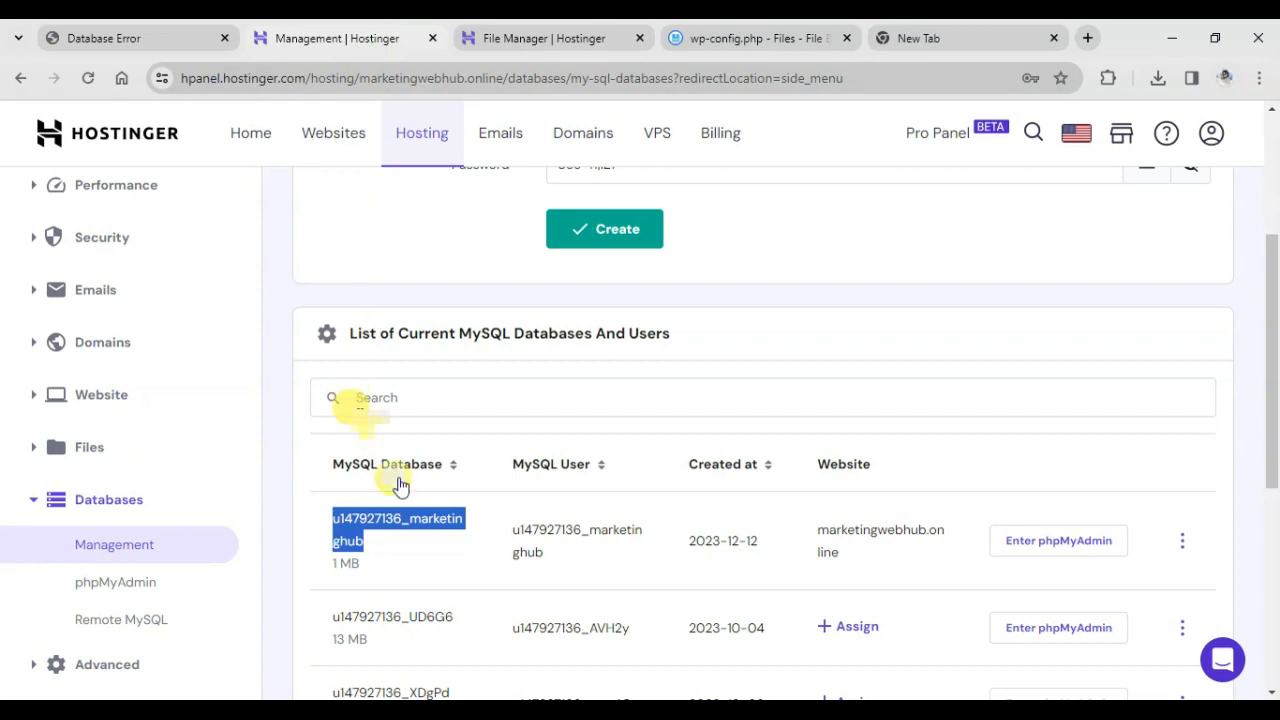
pyautogui.rightClick(400, 515)
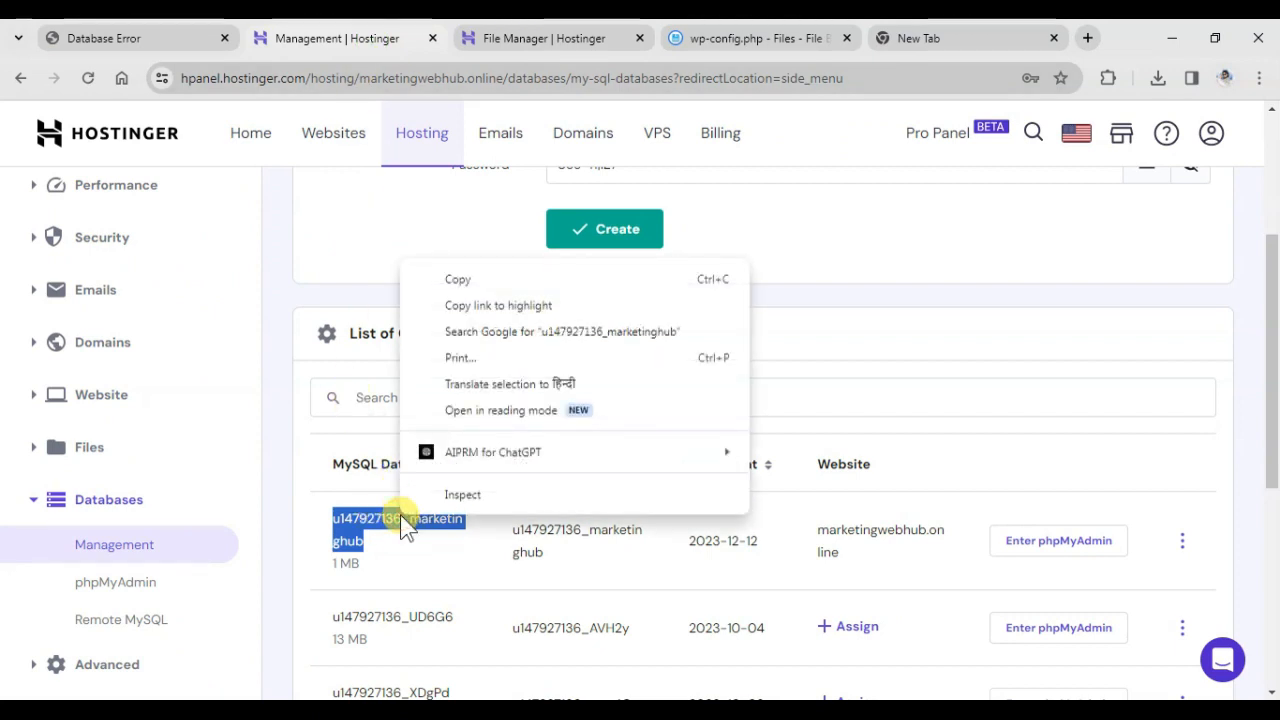
pyautogui.click(457, 282)
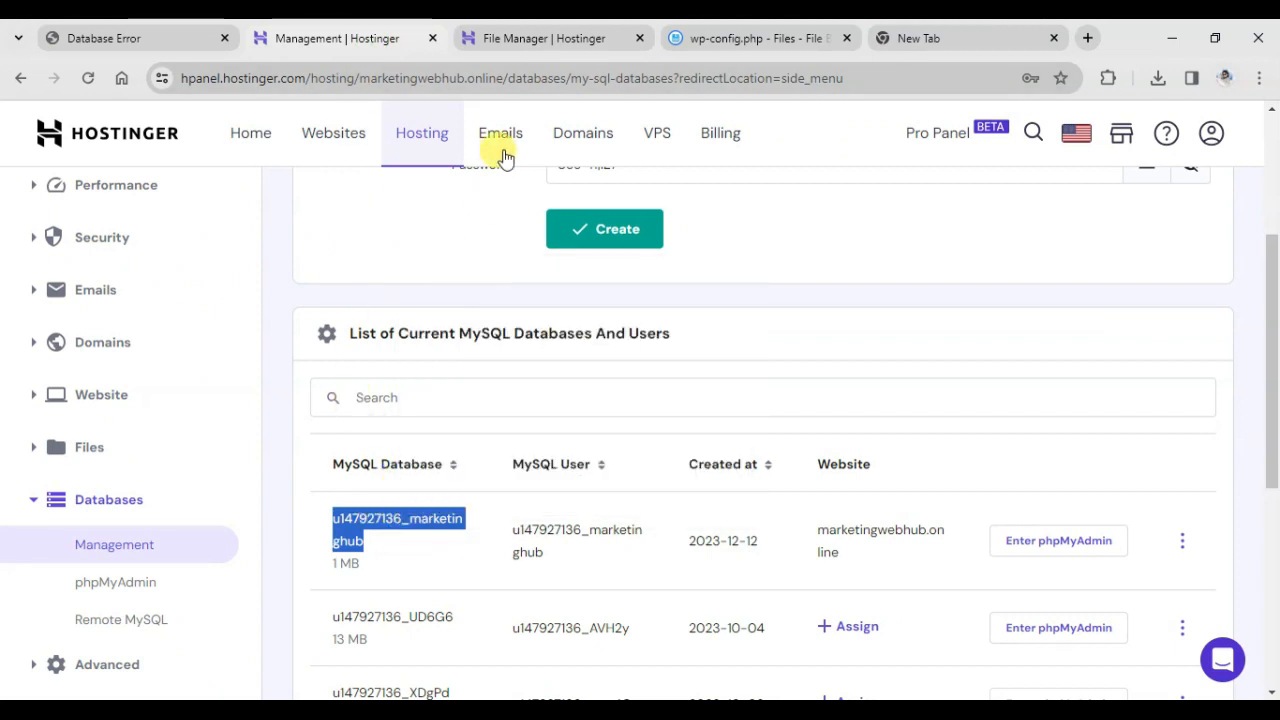
pyautogui.click(745, 38)
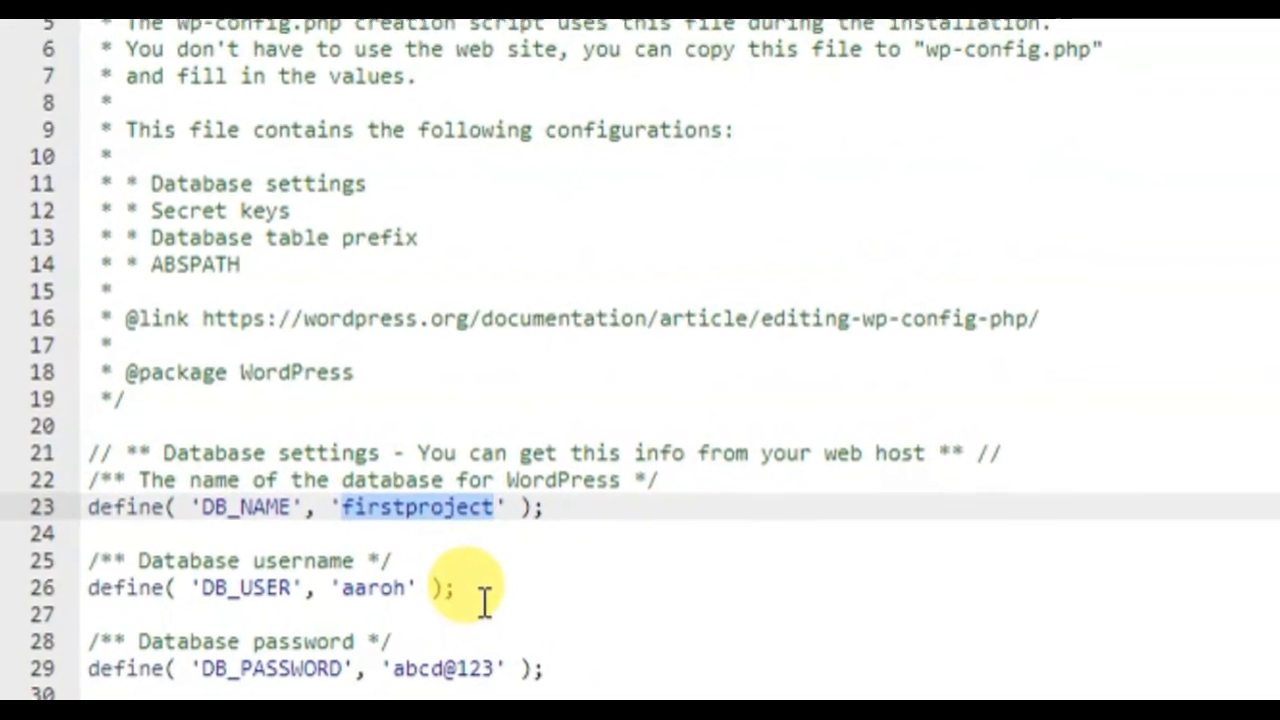
pyautogui.hotkey('ctrl', 'v')
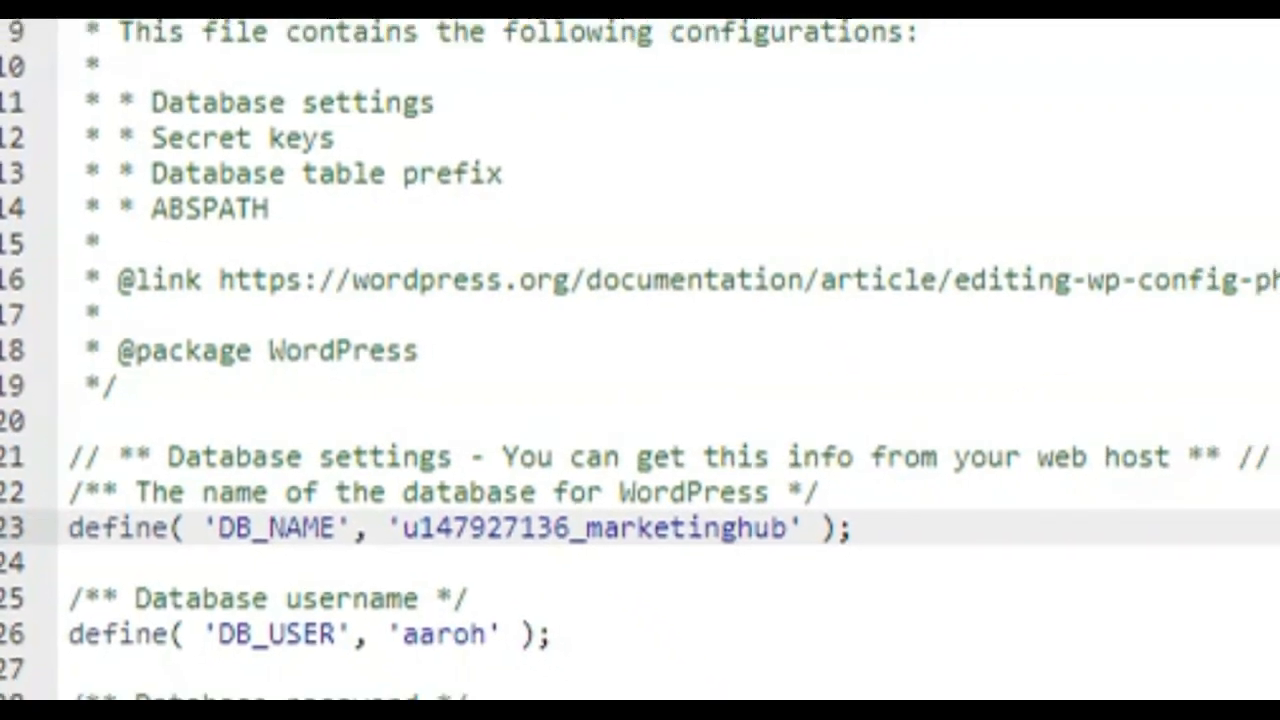
# Copy the marketinghub database's MySQL user from Hostinger and replace the DB_USER value in wp-config.php with it.
pyautogui.click(332, 42)
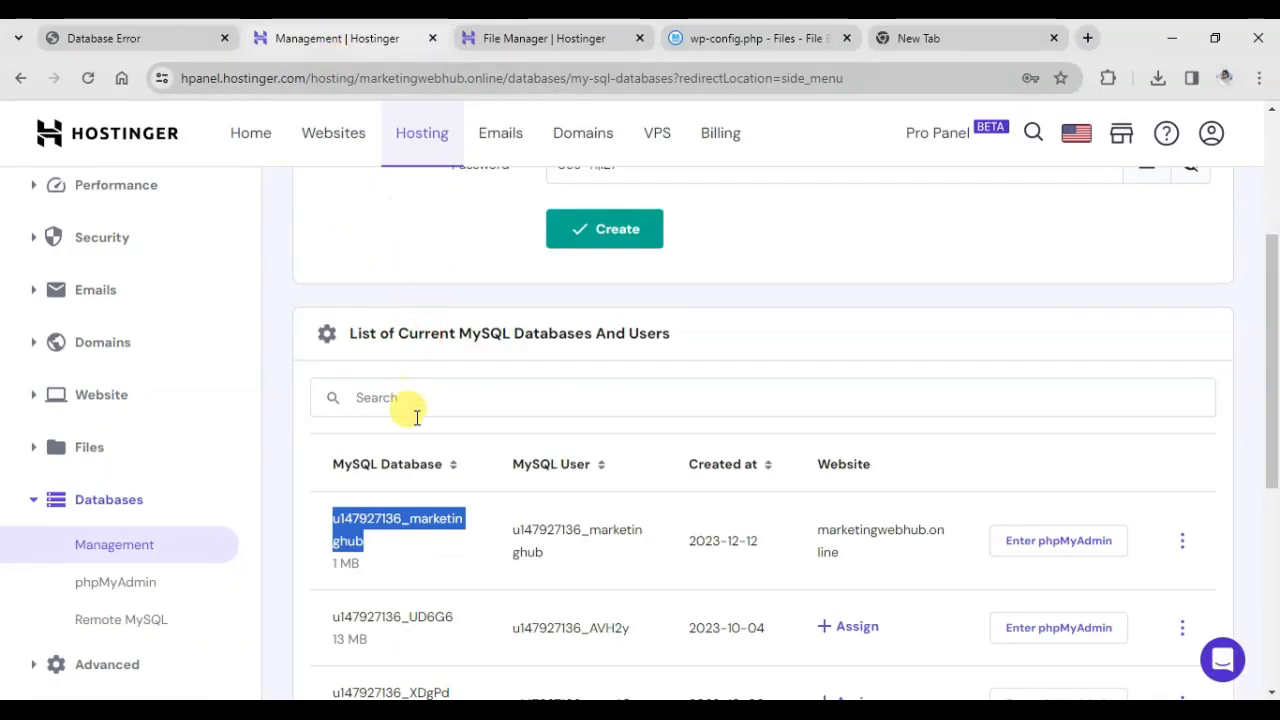
pyautogui.scroll(-1, 400, 400)
pyautogui.click(550, 462)
pyautogui.doubleClick(550, 462)
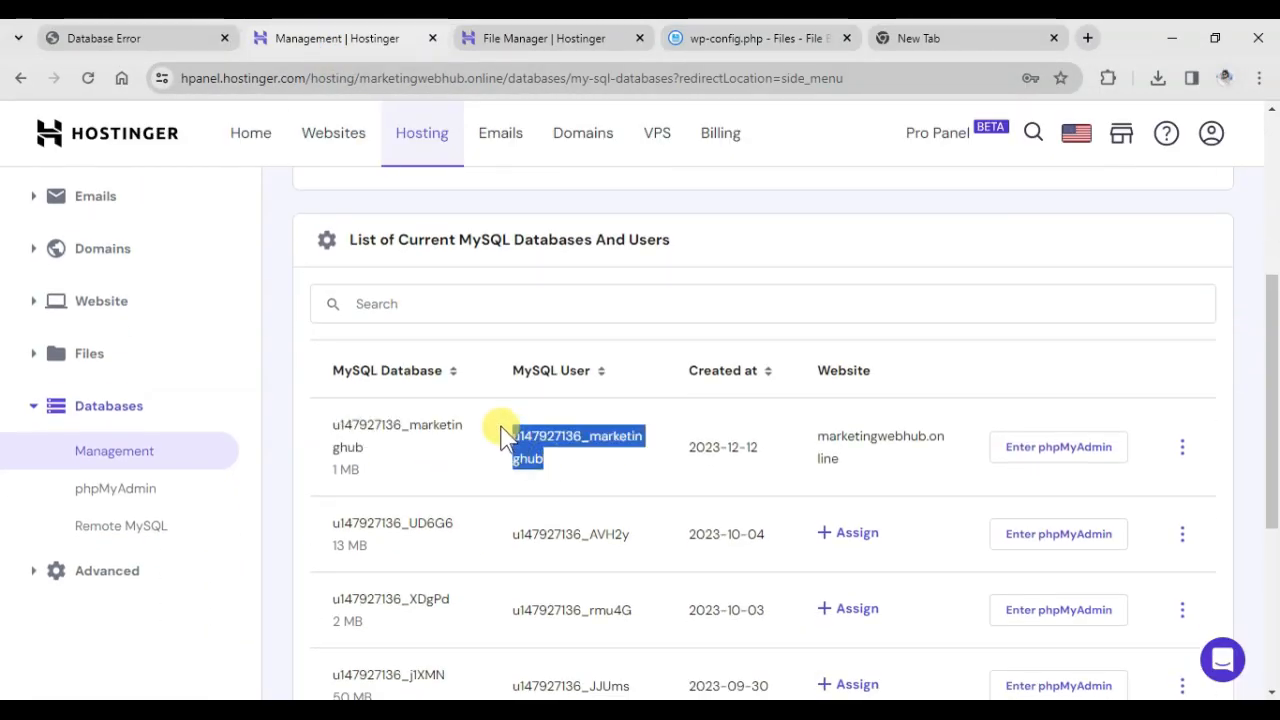
pyautogui.rightClick(540, 428)
pyautogui.click(589, 210)
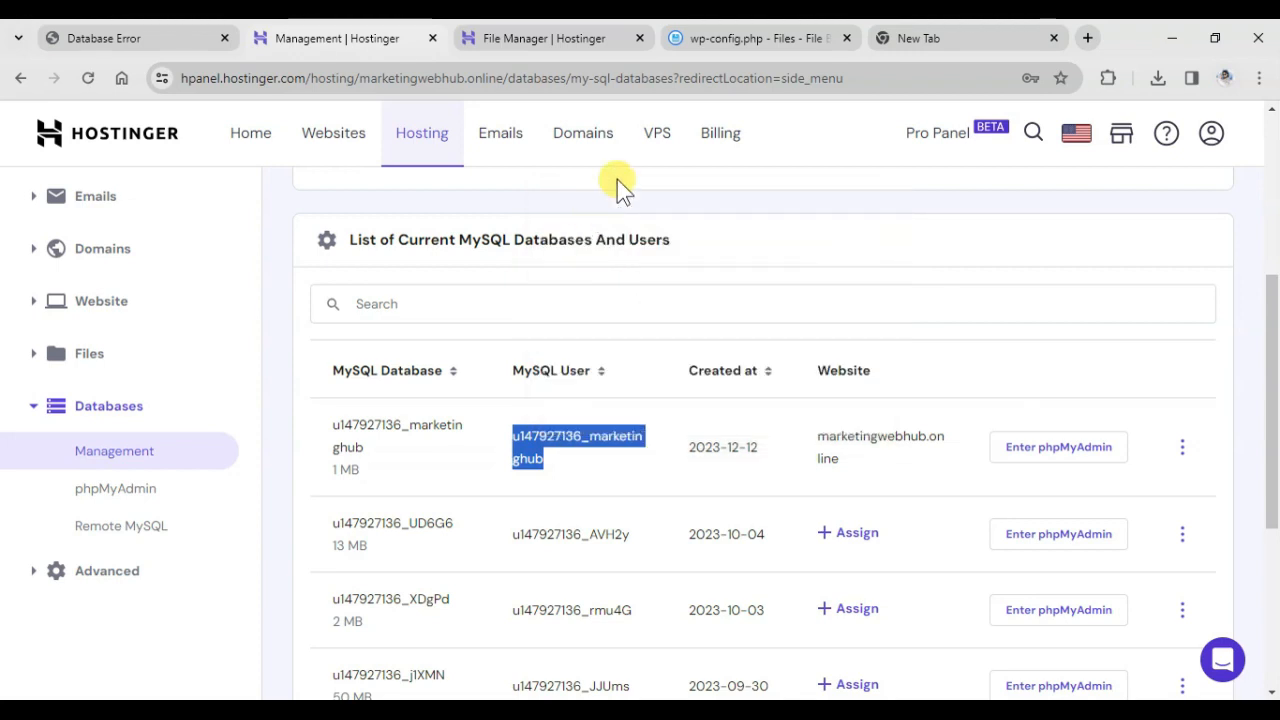
pyautogui.click(737, 40)
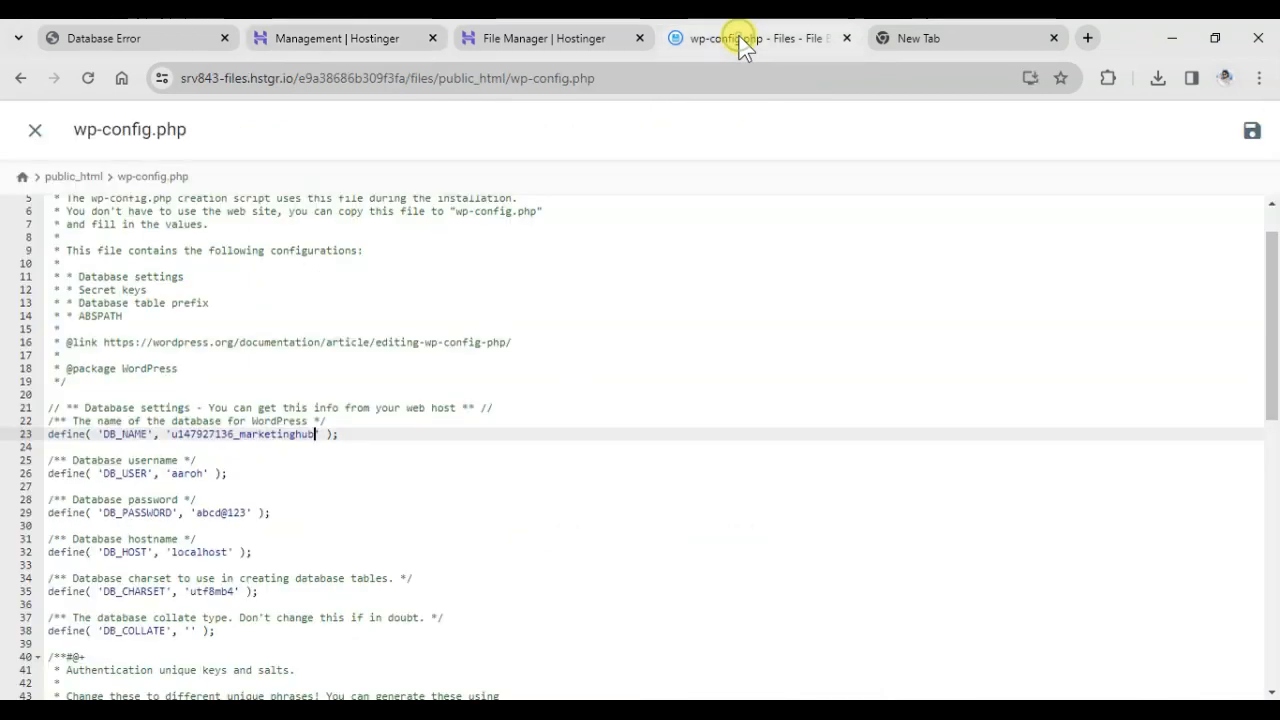
pyautogui.click(204, 474)
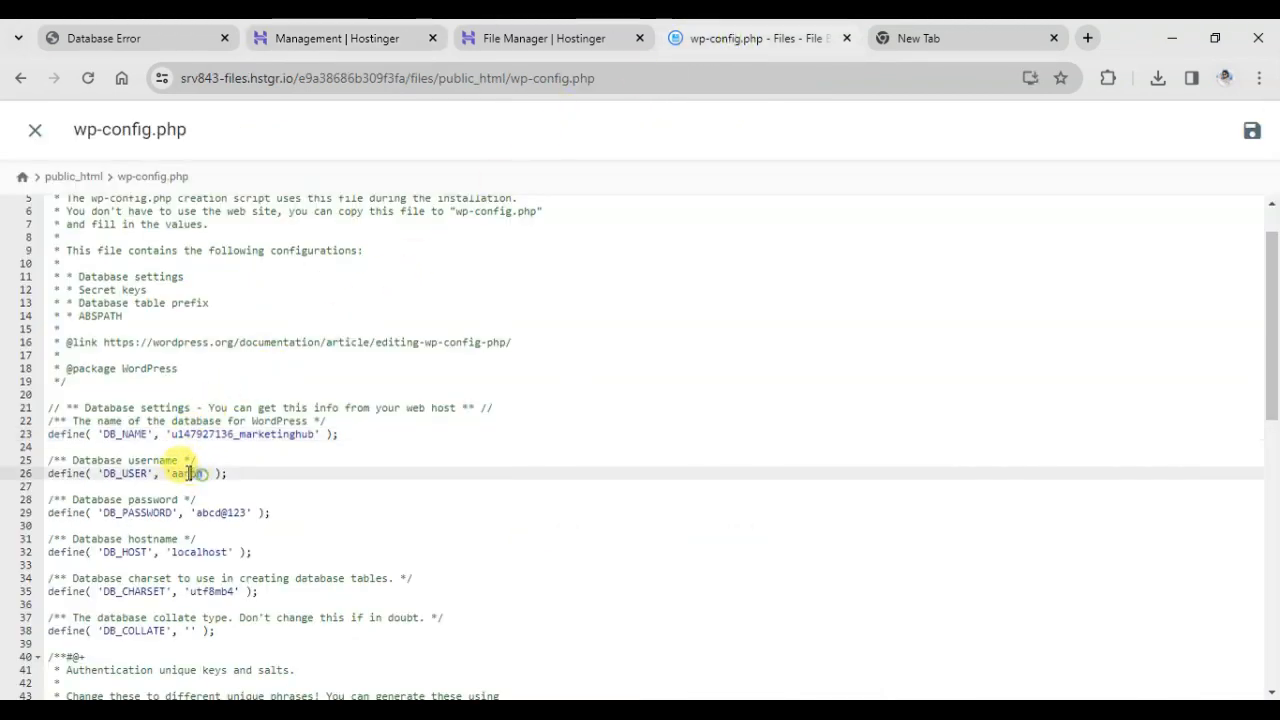
pyautogui.doubleClick(176, 474)
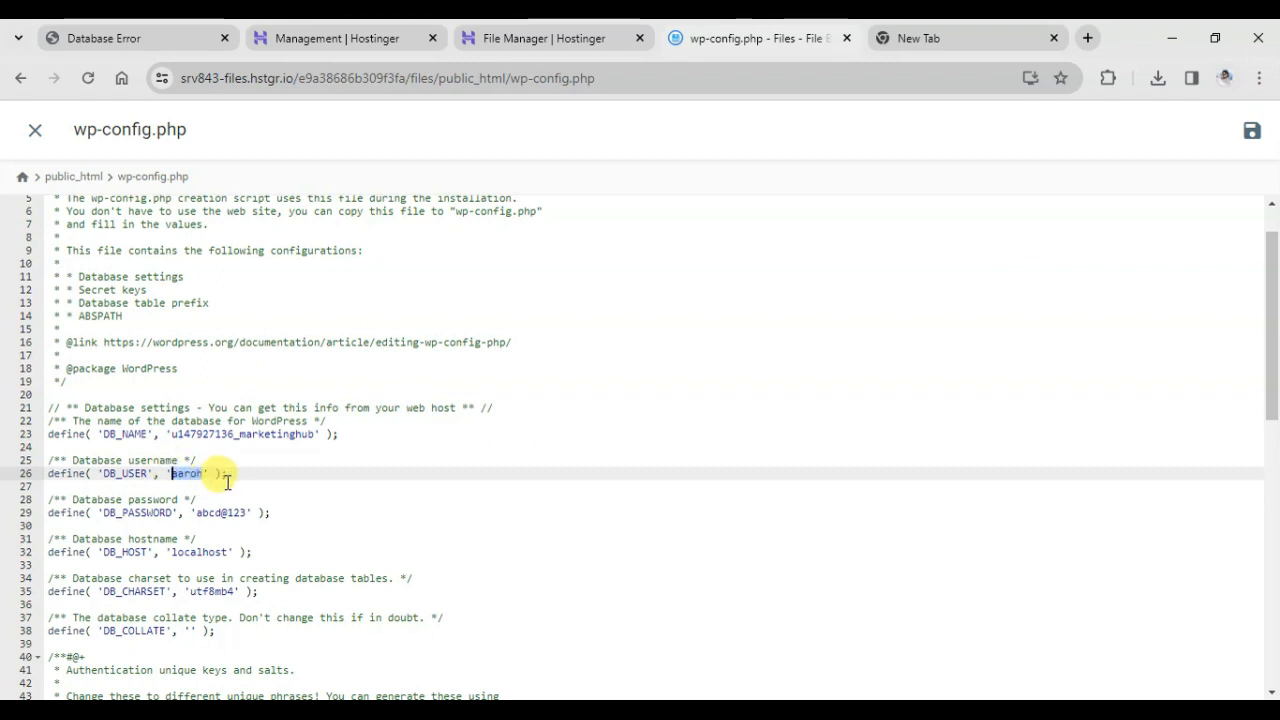
pyautogui.hotkey('ctrl', 'v')
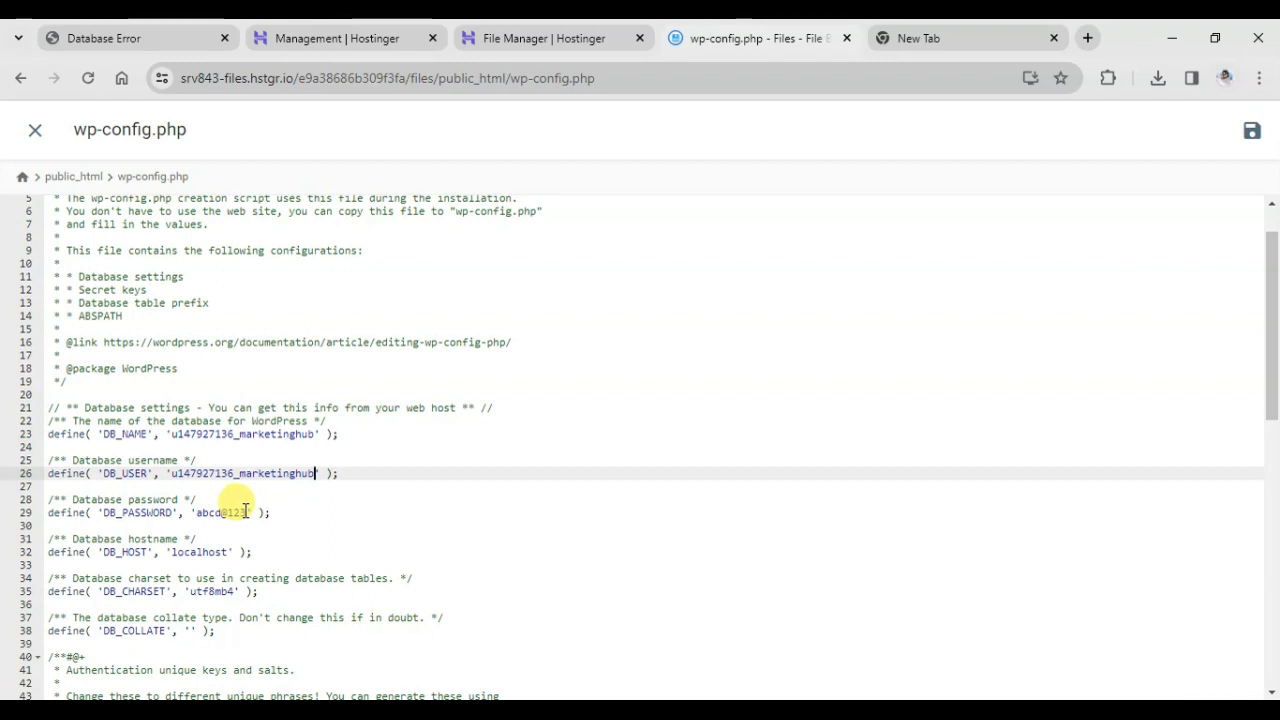
# Replace the DB_PASSWORD value in wp-config.php with the generated database password kept in the spare browser tab.
pyautogui.moveTo(245, 512); pyautogui.dragTo(195, 512)
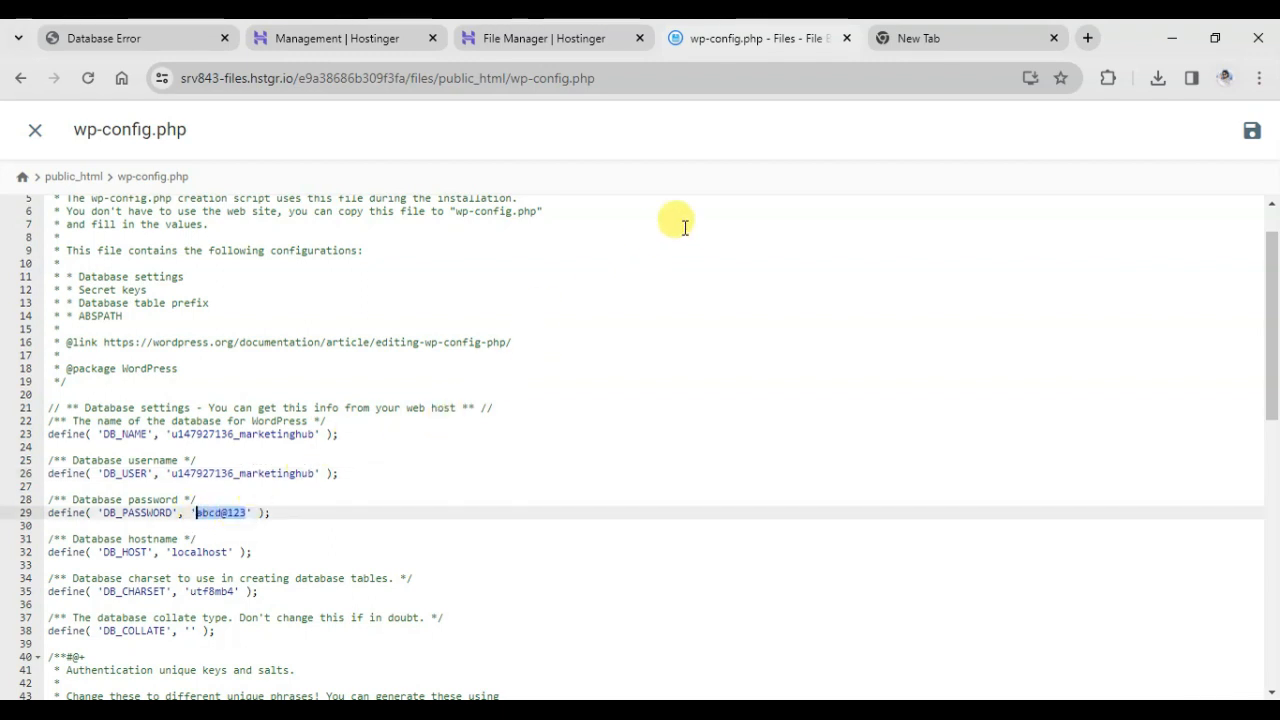
pyautogui.click(925, 37)
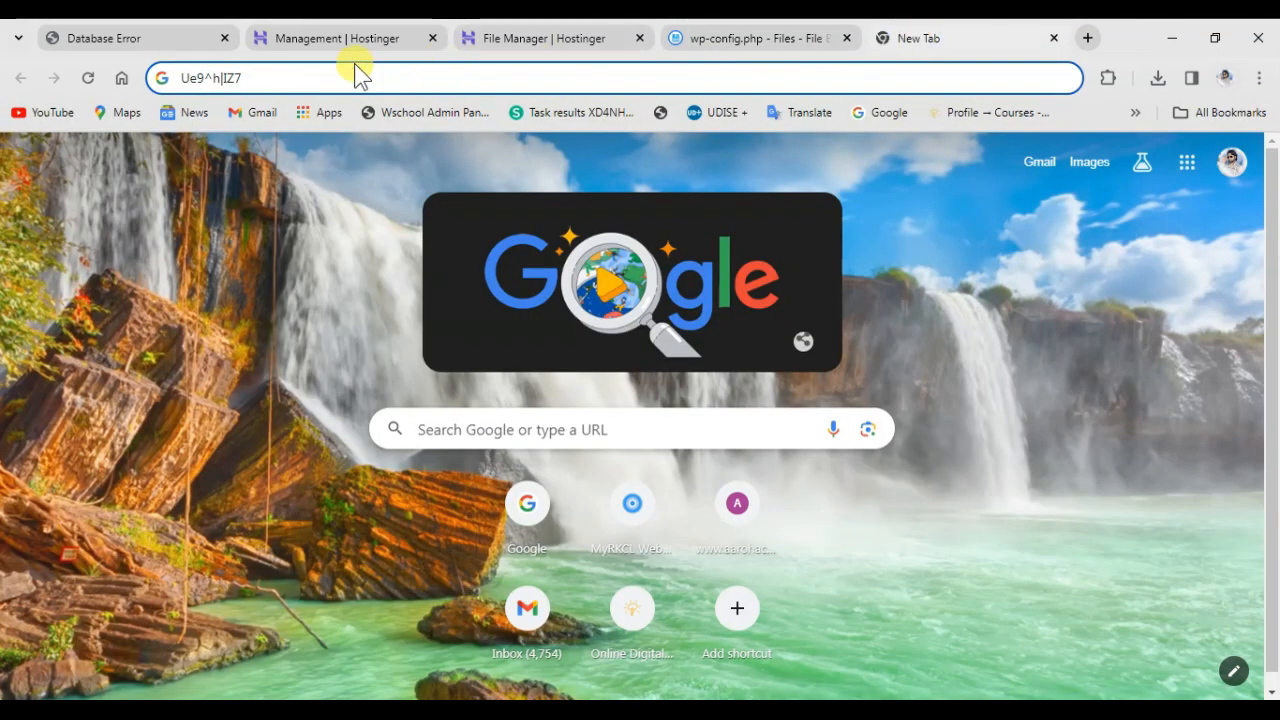
pyautogui.moveTo(252, 77); pyautogui.dragTo(173, 78)
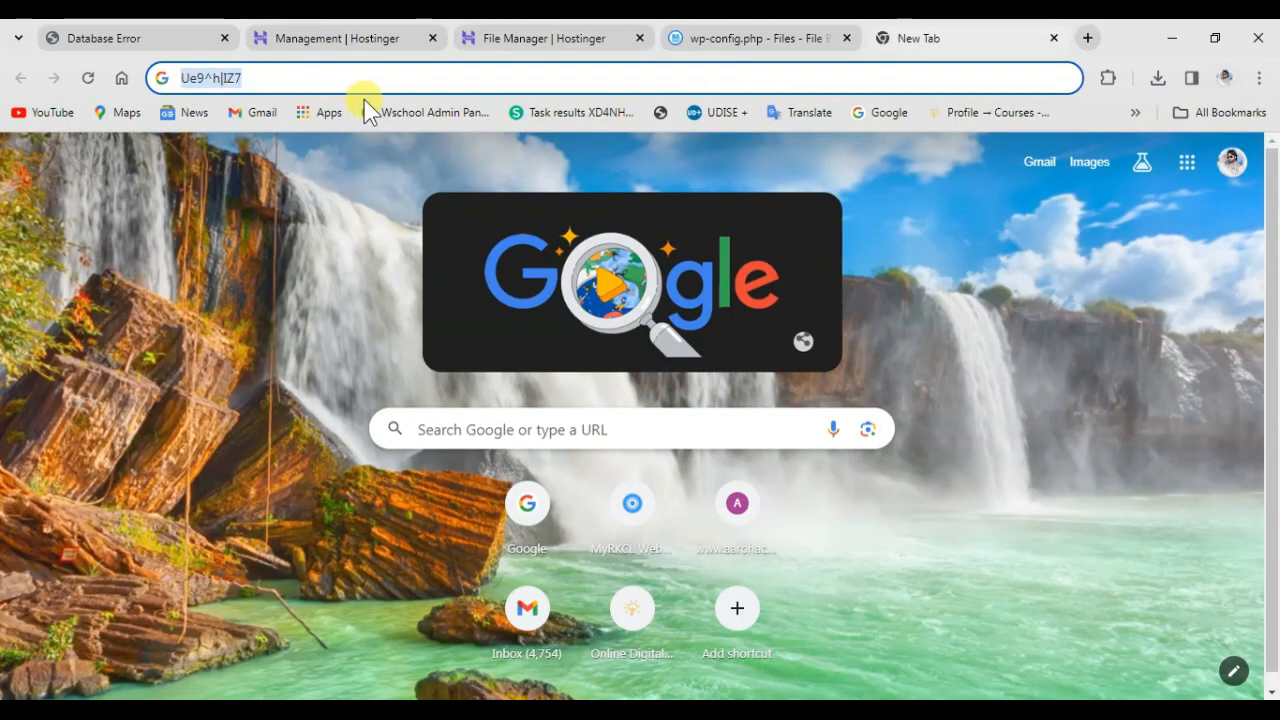
pyautogui.hotkey('ctrl', 'c')
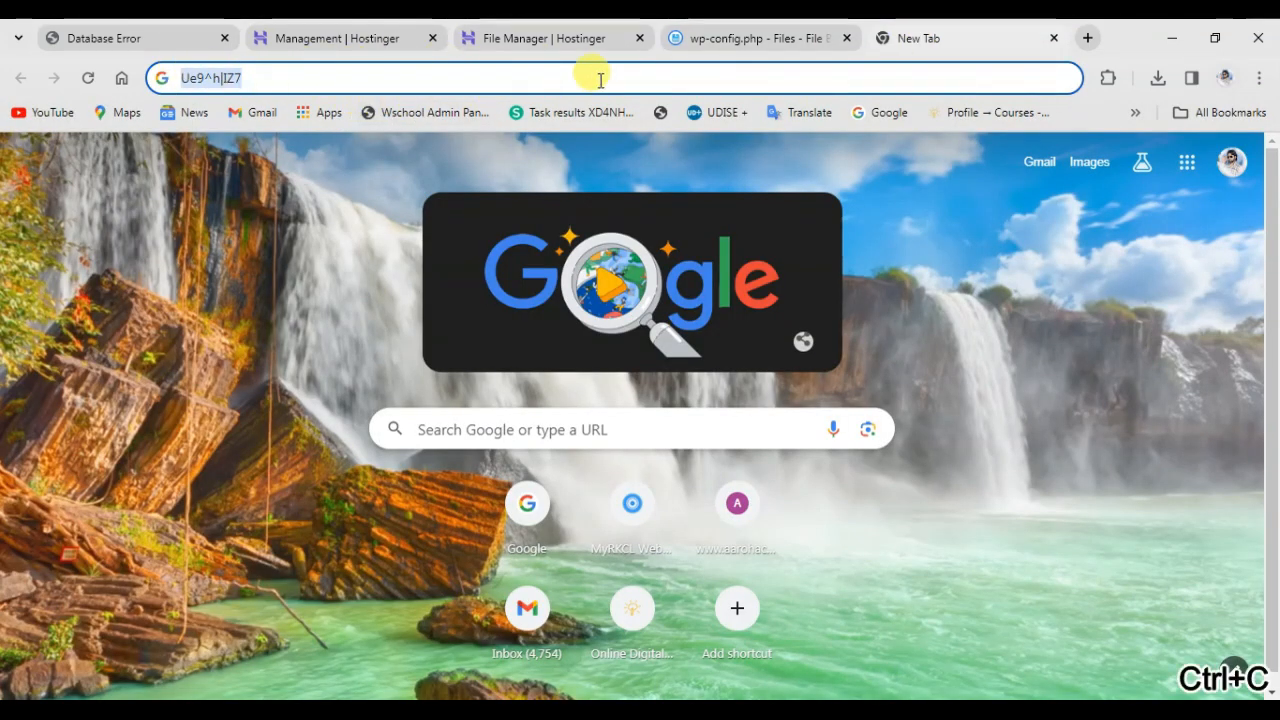
pyautogui.click(712, 37)
pyautogui.hotkey('ctrl', 'v')
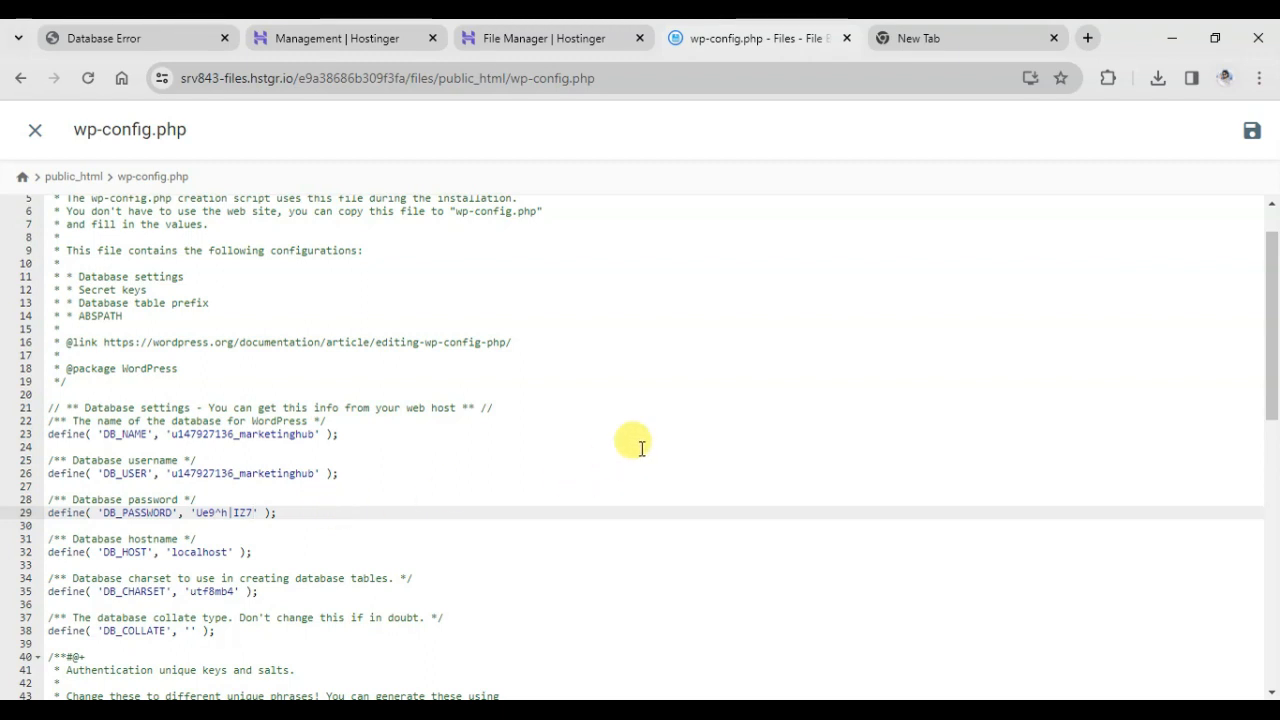
# Save and close wp-config.php, and reload marketingwebhub.online to check the database connection.
pyautogui.click(1250, 135)
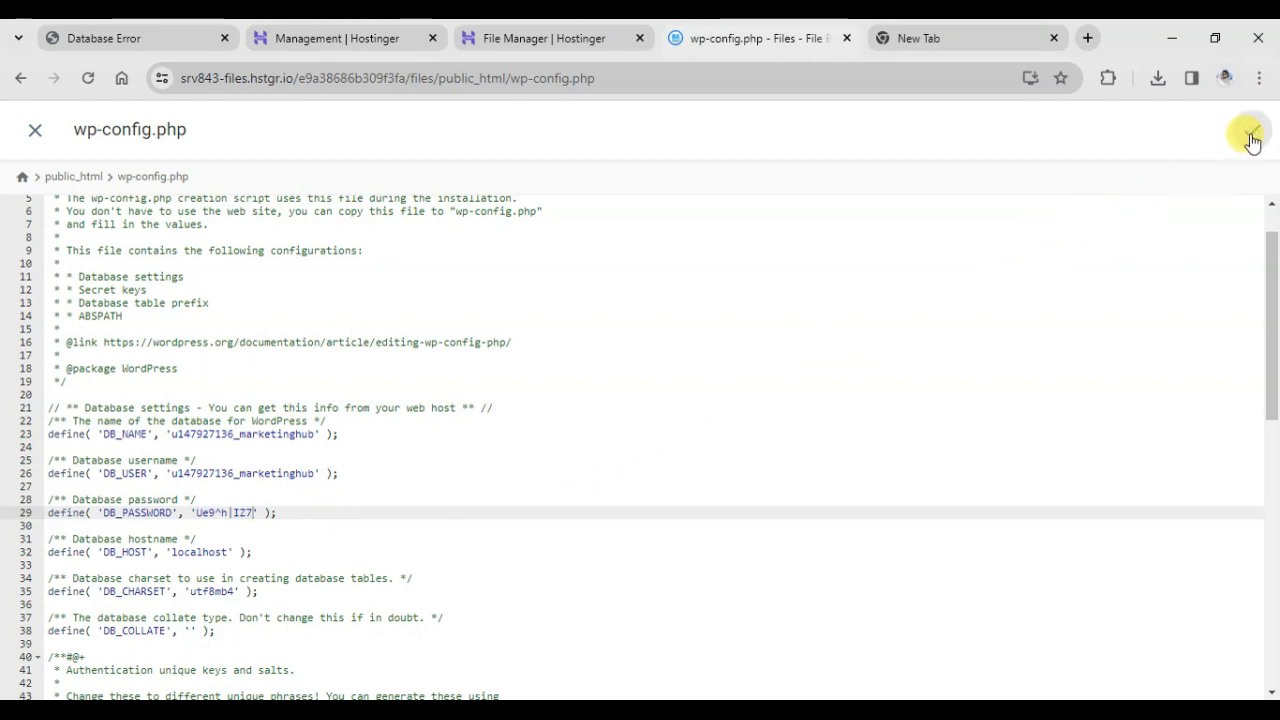
pyautogui.click(35, 130)
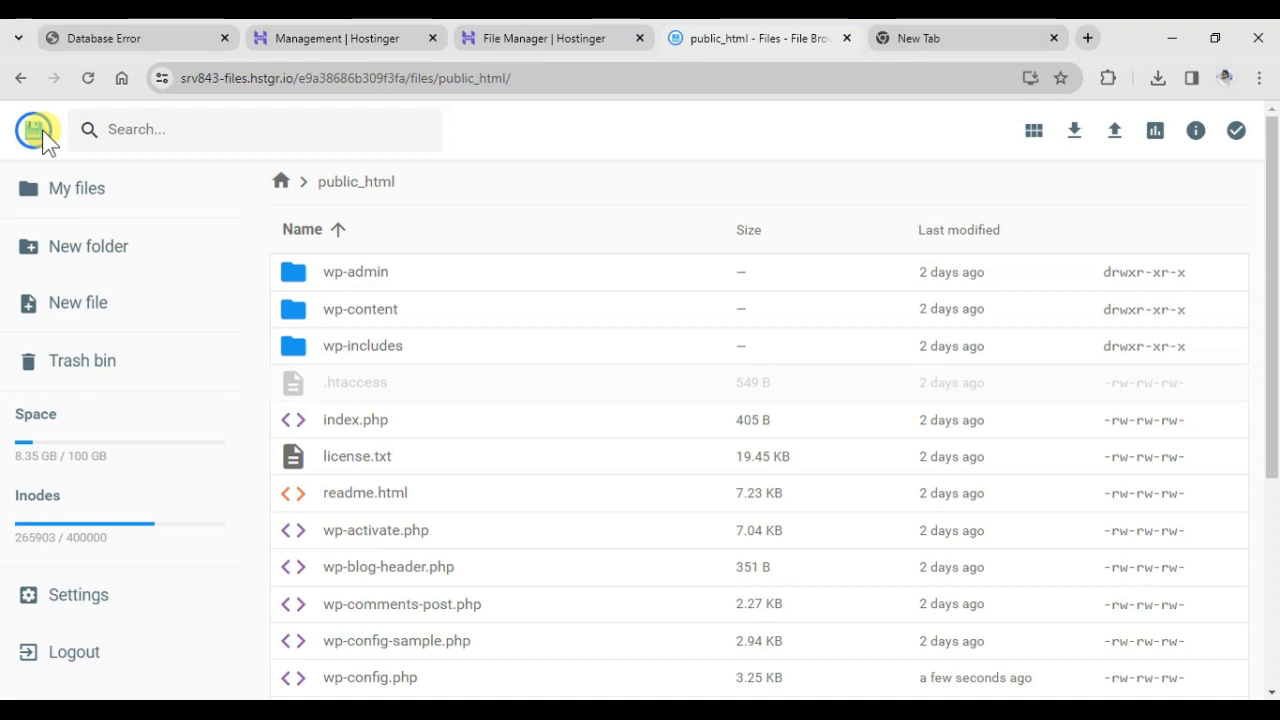
pyautogui.click(147, 38)
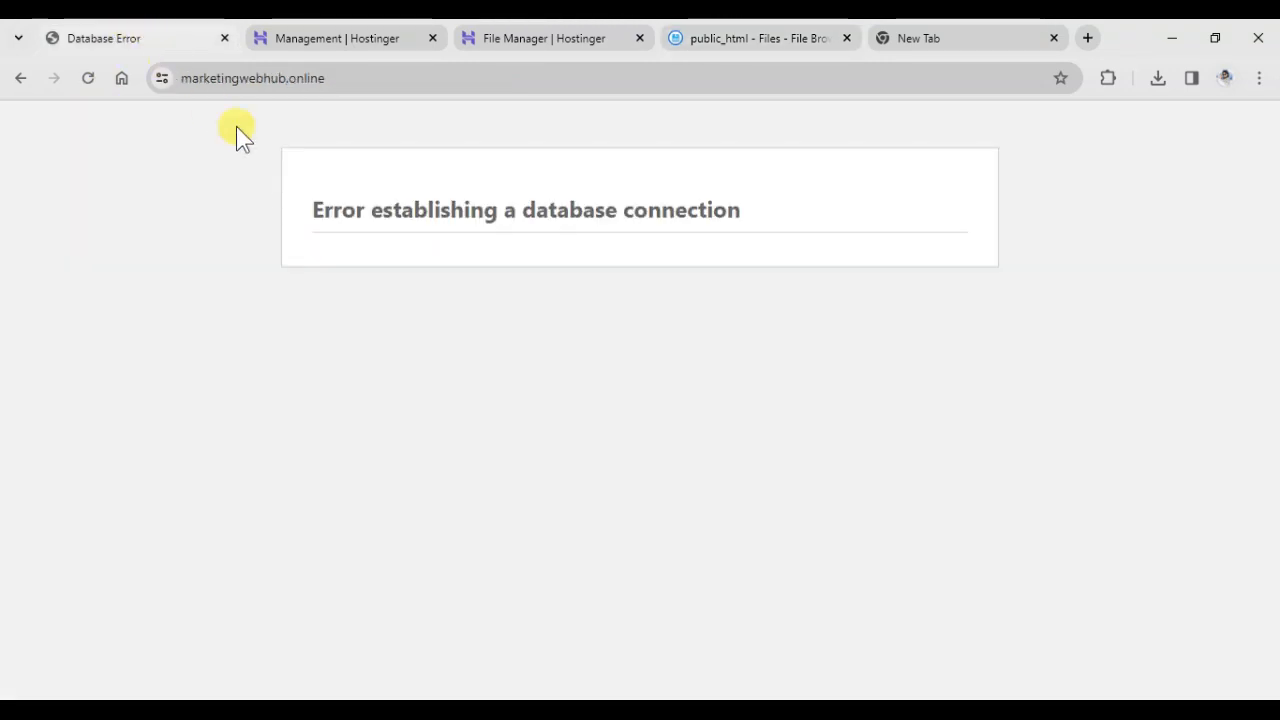
pyautogui.click(87, 80)
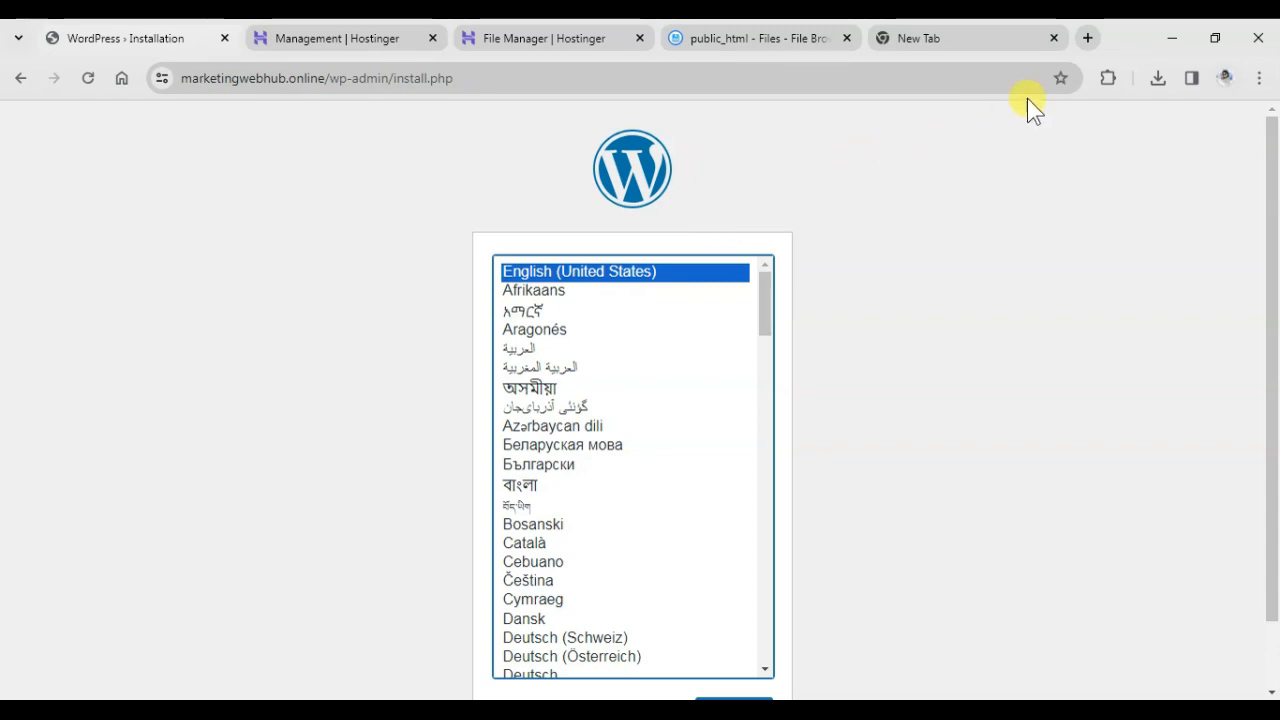
# Open the local phpMyAdmin at localhost:8080/phpmyadmin/ in a new browser tab.
pyautogui.click(1085, 38)
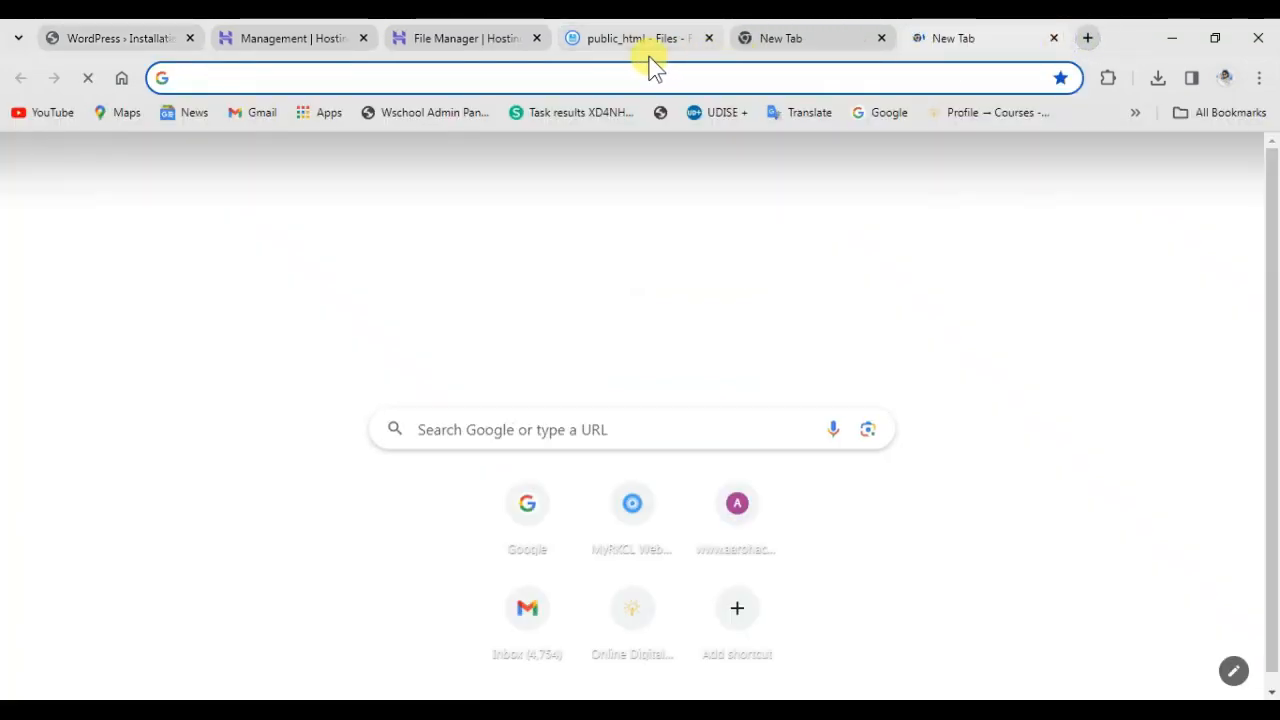
pyautogui.write('lo')
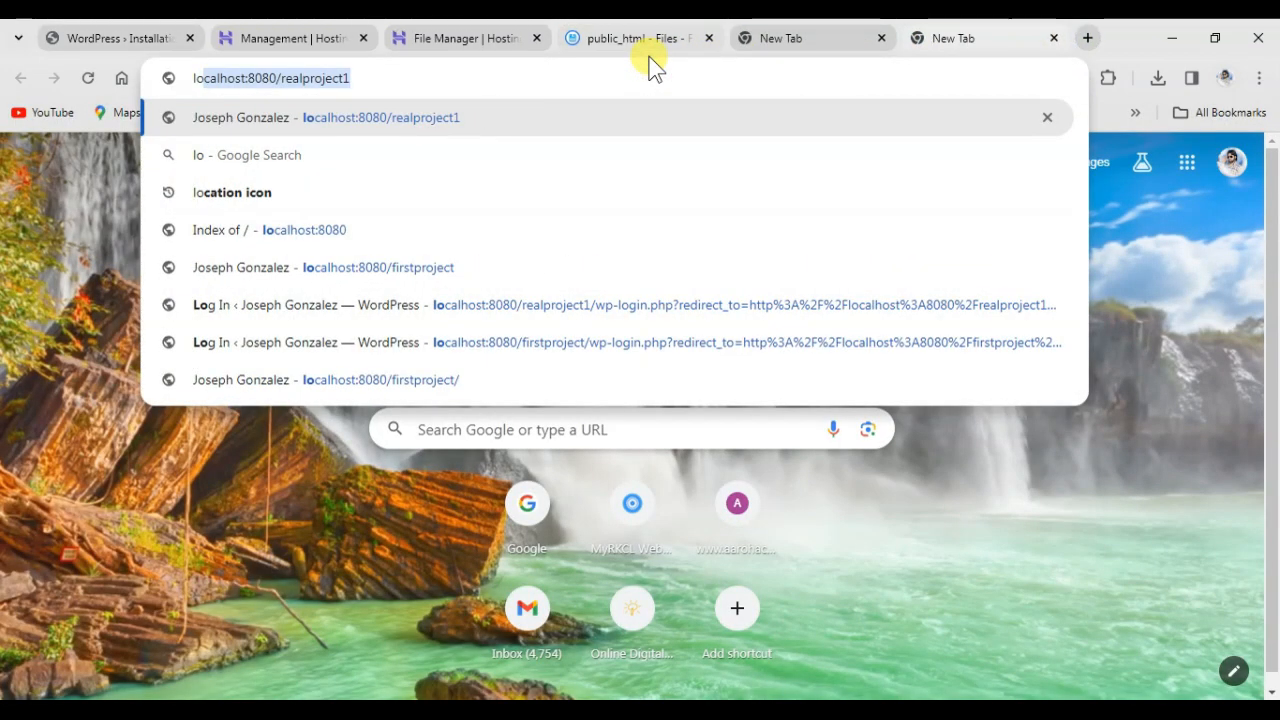
pyautogui.press('Right')
pyautogui.press('BackSpace')
pyautogui.press('BackSpace')
pyautogui.press('BackSpace')
pyautogui.press('BackSpace')
pyautogui.press('BackSpace')
pyautogui.press('BackSpace')
pyautogui.press('BackSpace')
pyautogui.press('BackSpace')
pyautogui.press('BackSpace')
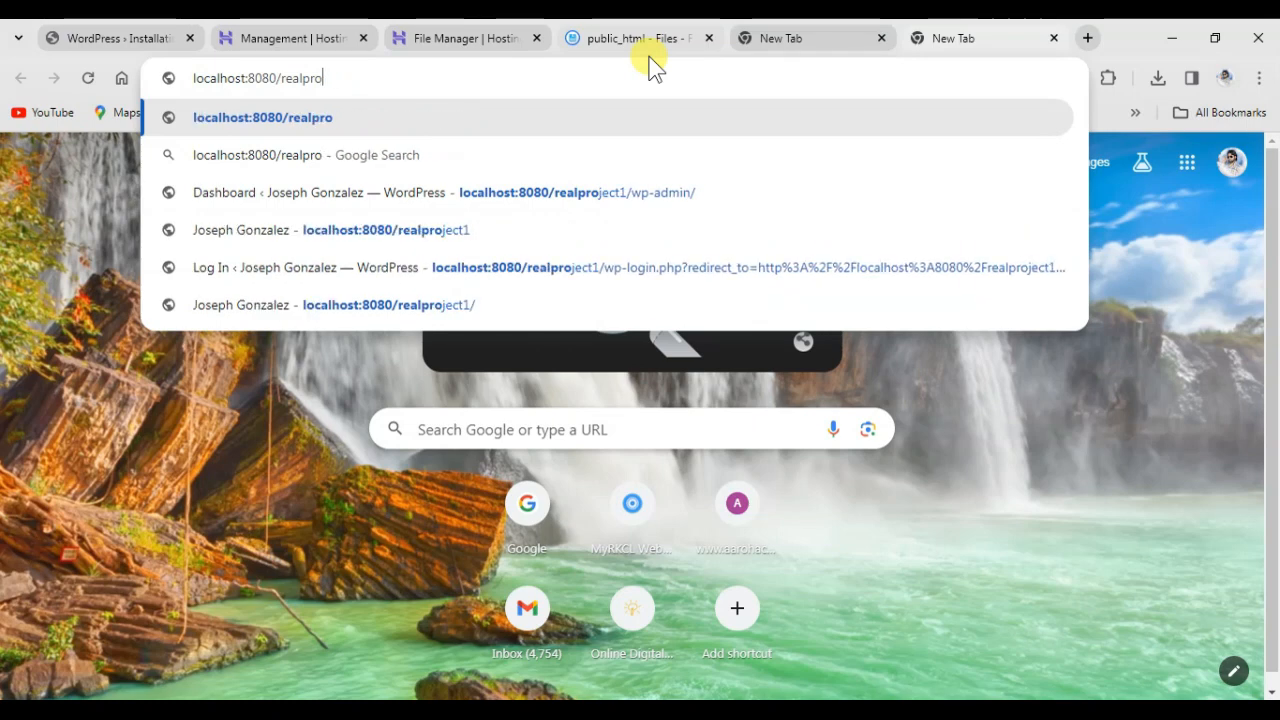
pyautogui.press('BackSpace')
pyautogui.press('BackSpace')
pyautogui.press('BackSpace')
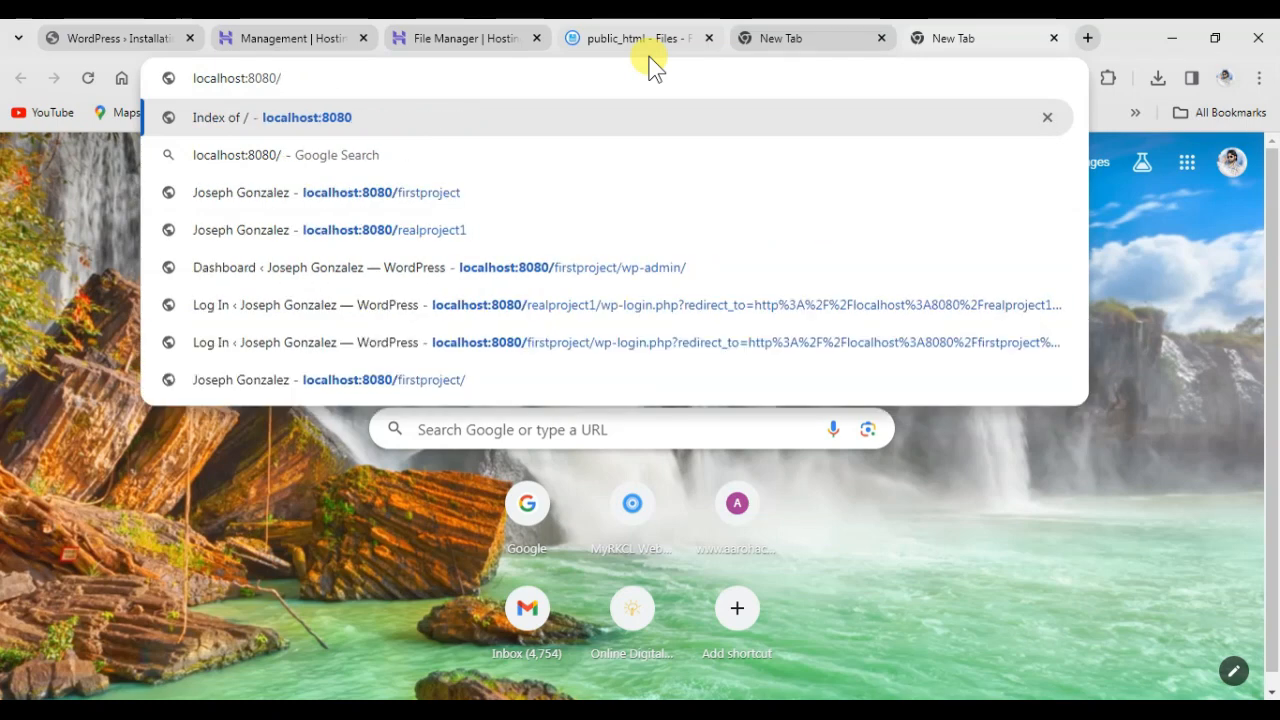
pyautogui.write('phpmyadmin/')
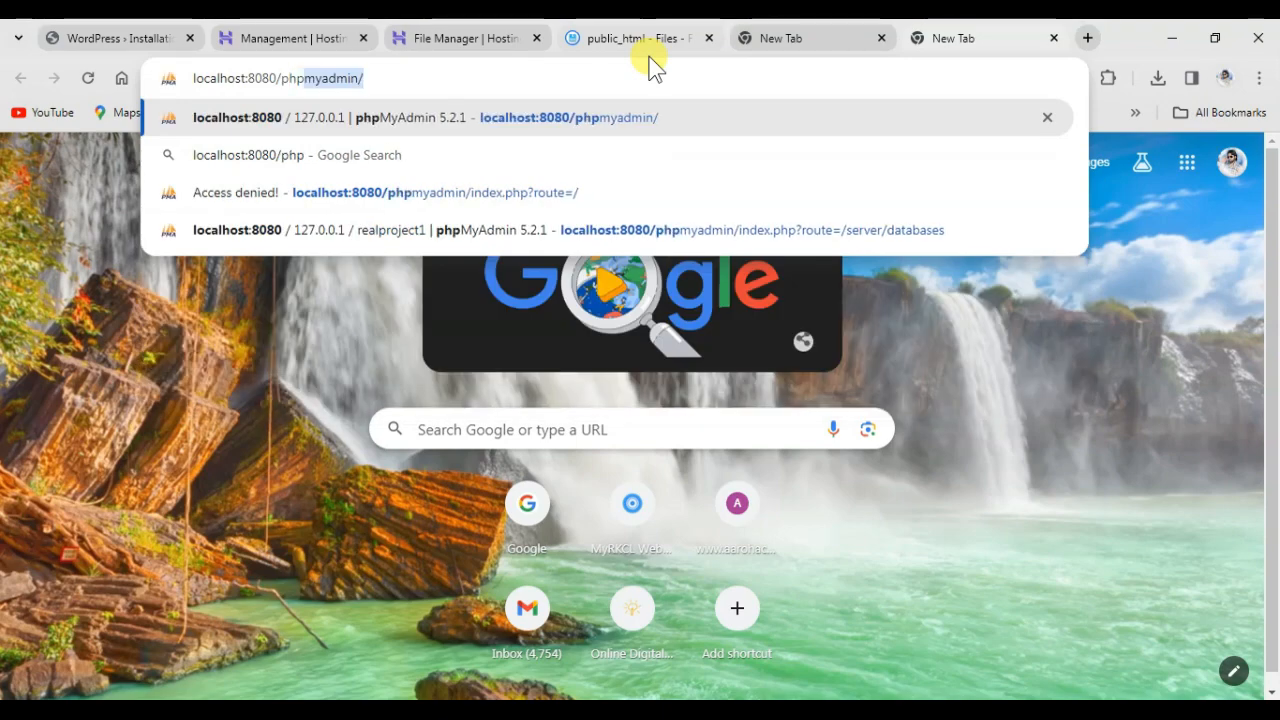
pyautogui.press('Return')
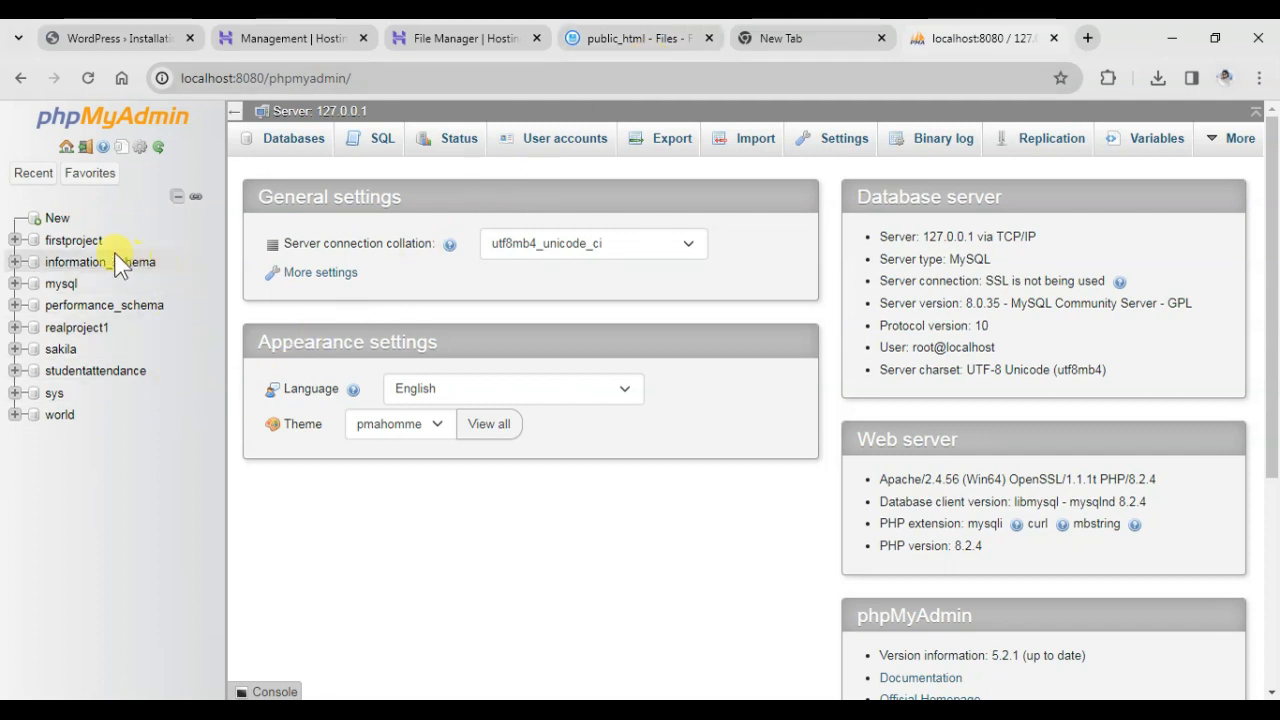
# Export the local firstproject database as an SQL file using the Quick export method.
pyautogui.click(70, 242)
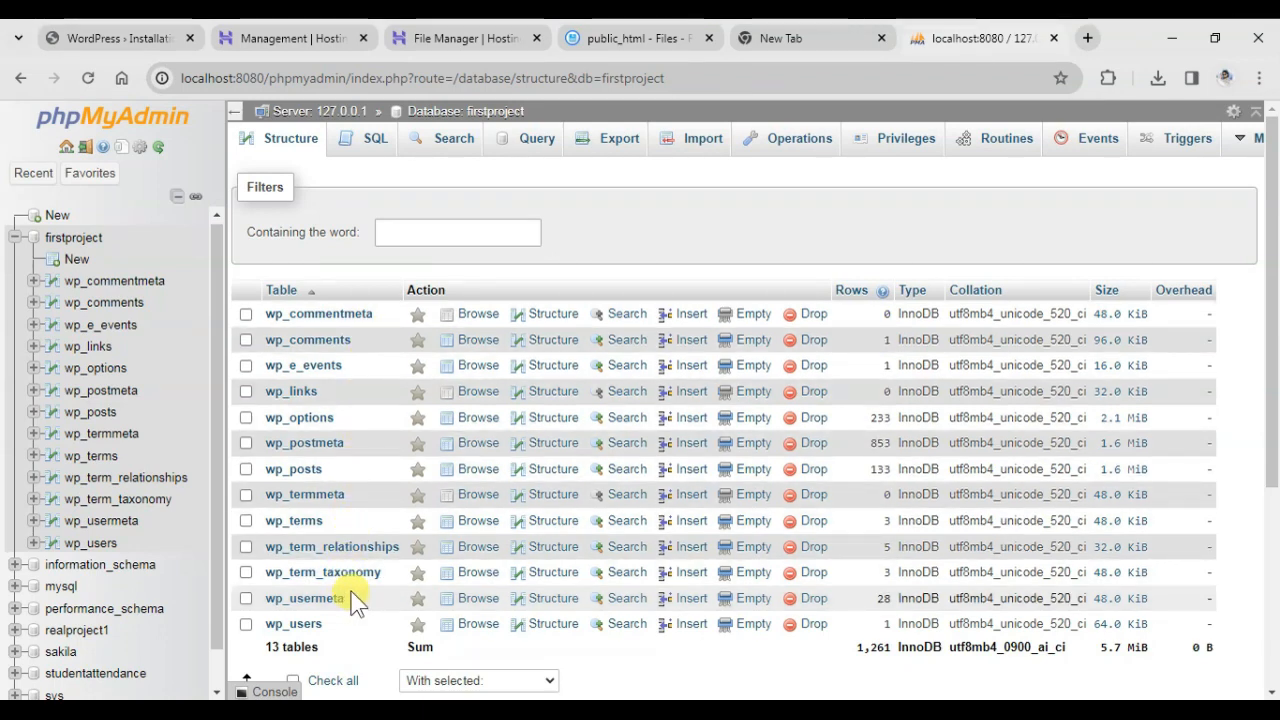
pyautogui.scroll(-2, 420, 460)
pyautogui.scroll(-3, 428, 452)
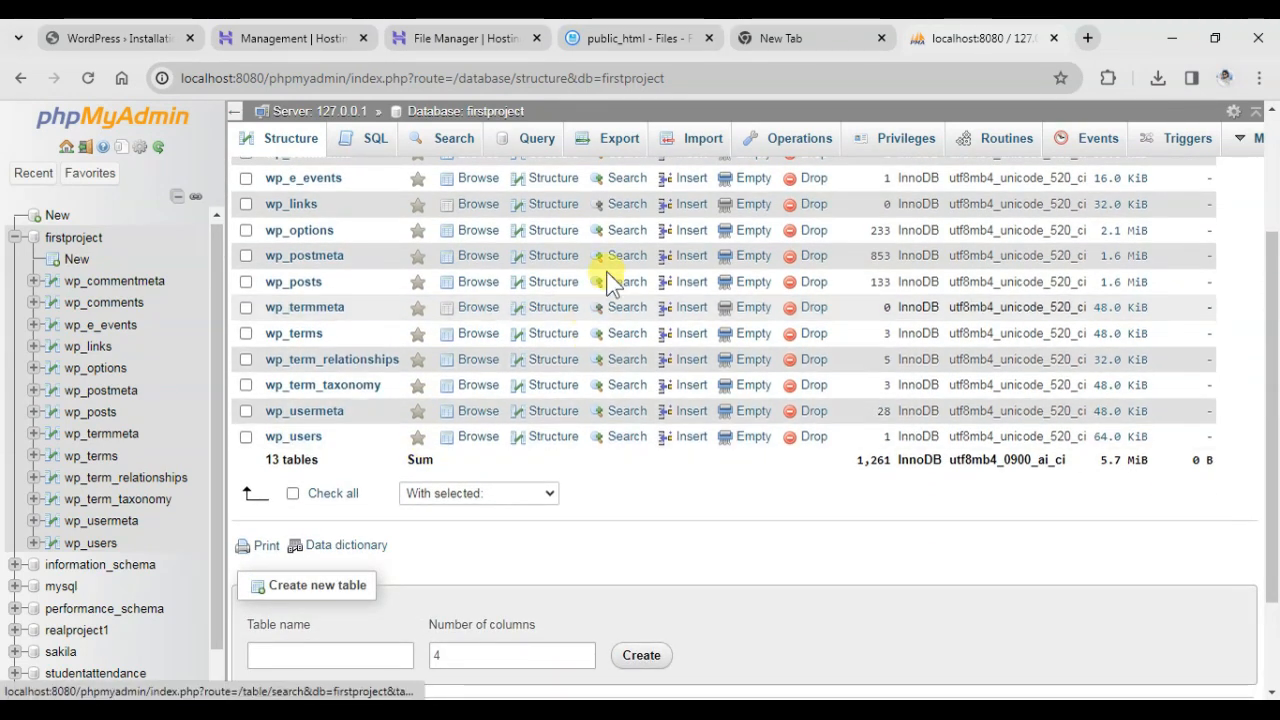
pyautogui.click(617, 141)
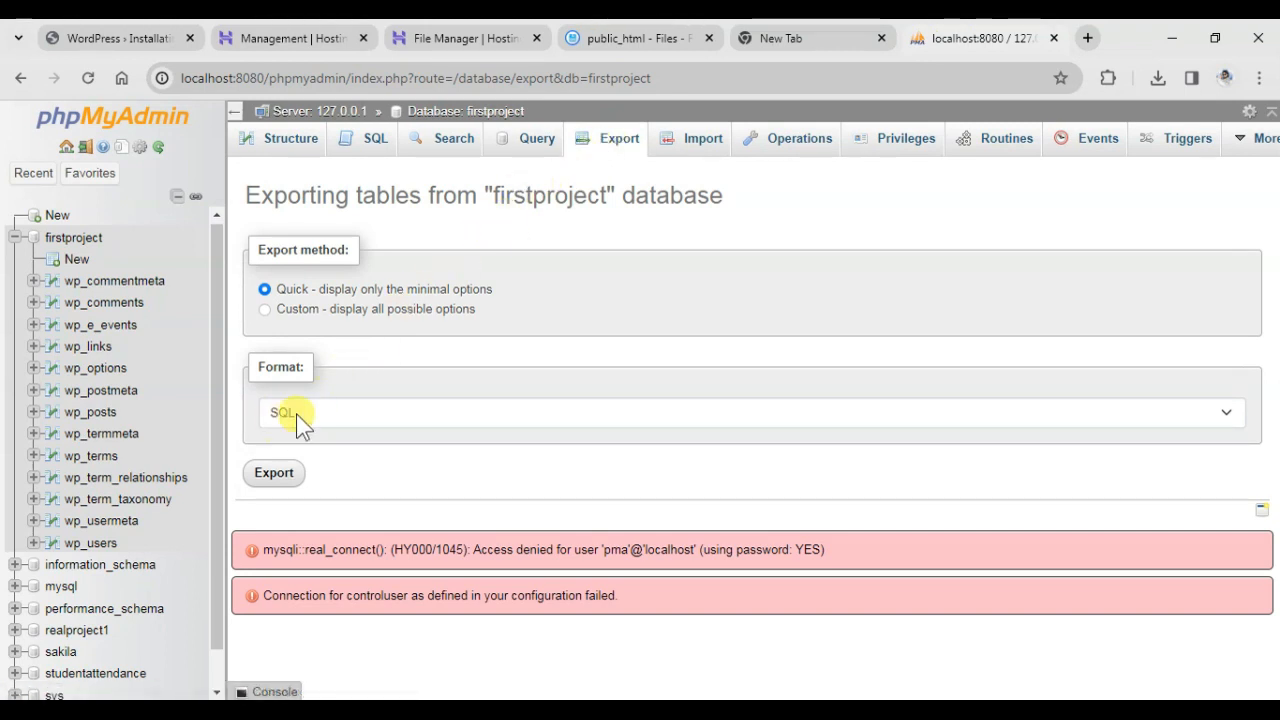
pyautogui.click(274, 474)
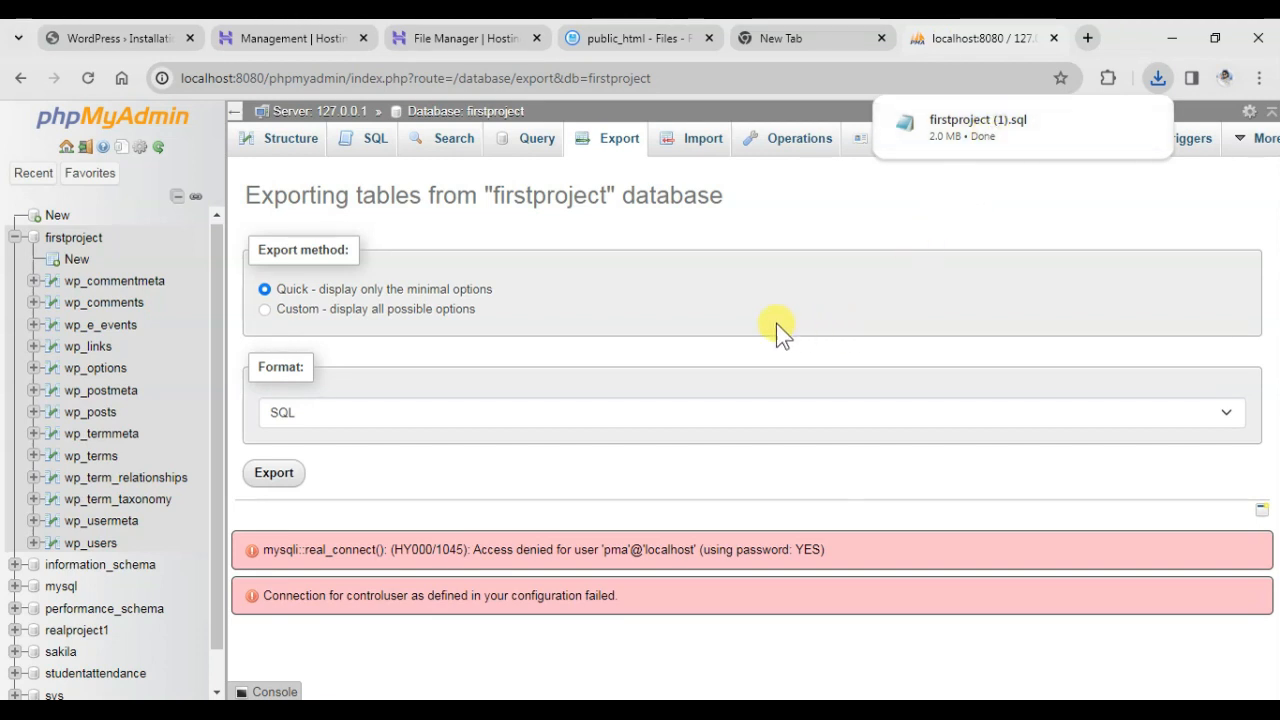
# Open phpMyAdmin for the database assigned to marketingwebhub.online from Hostinger's database list and select that database.
pyautogui.click(438, 36)
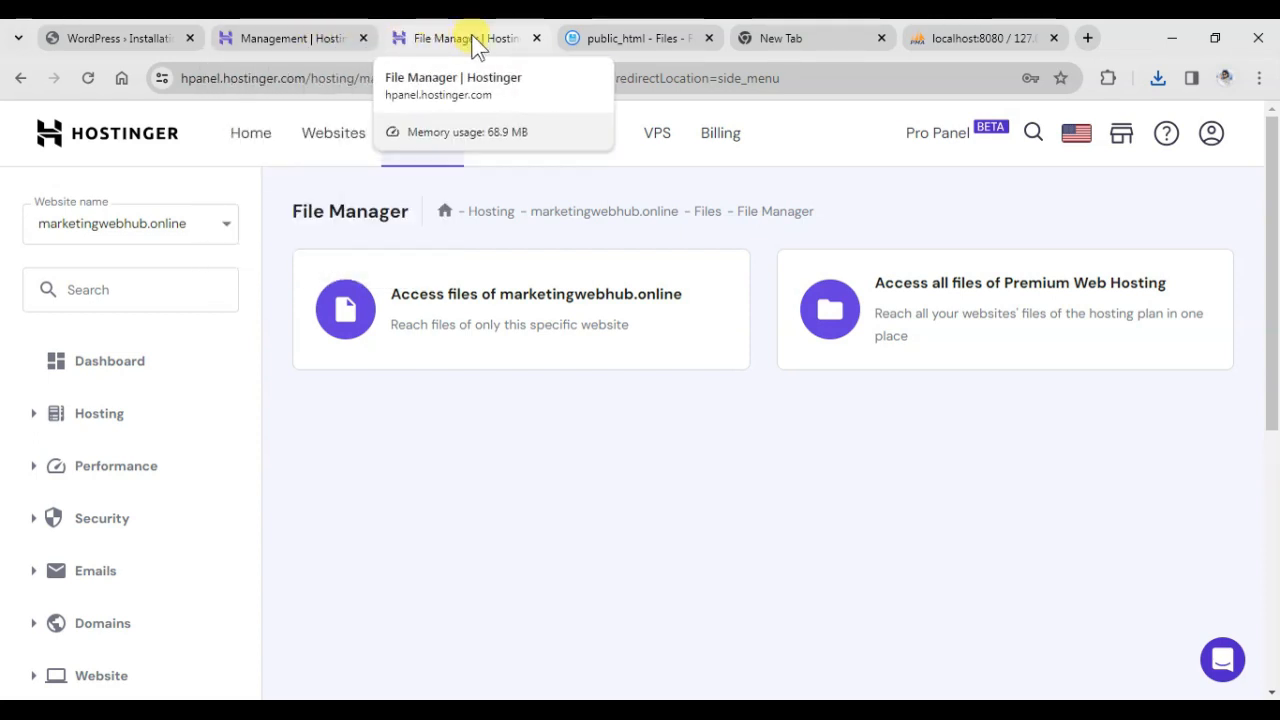
pyautogui.click(284, 40)
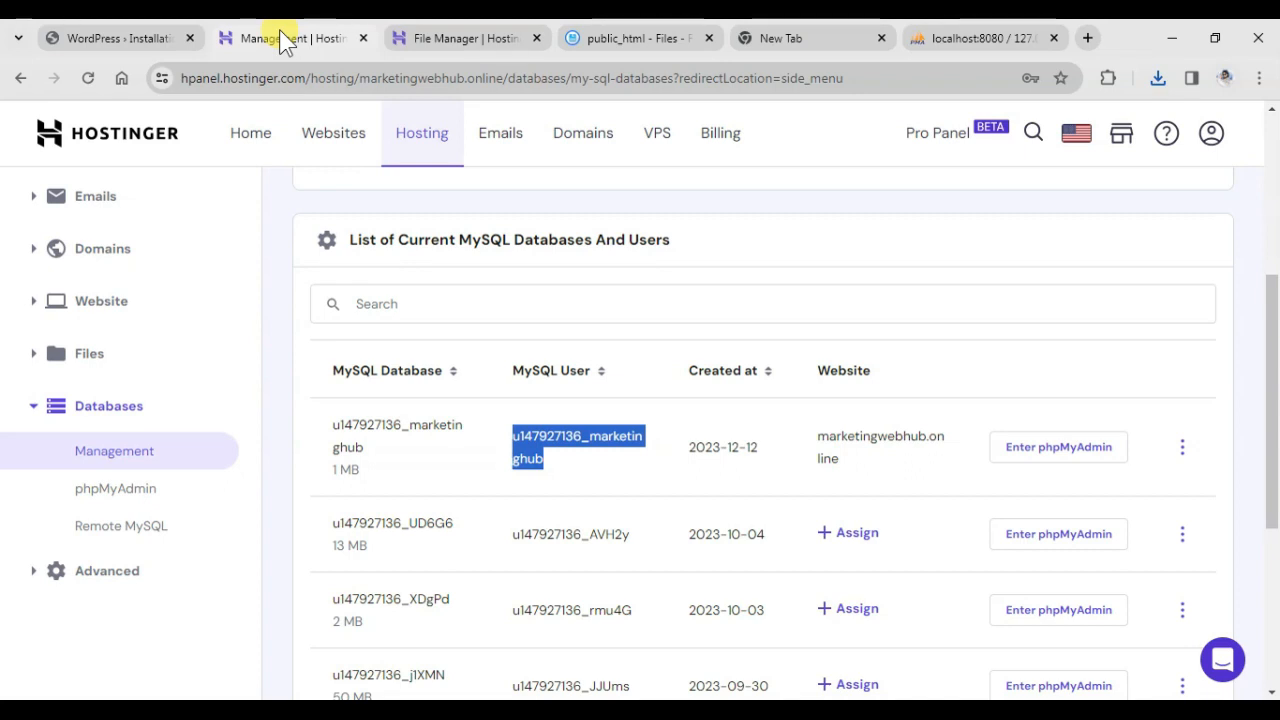
pyautogui.click(425, 483)
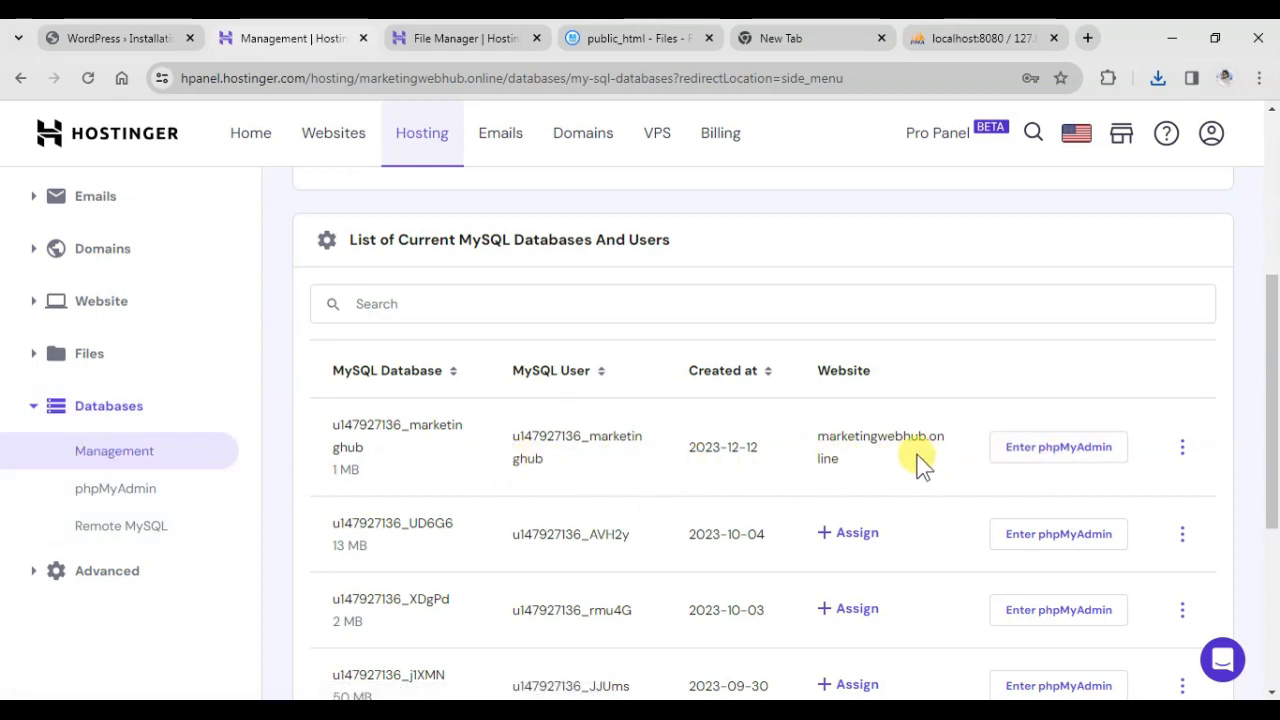
pyautogui.click(1048, 452)
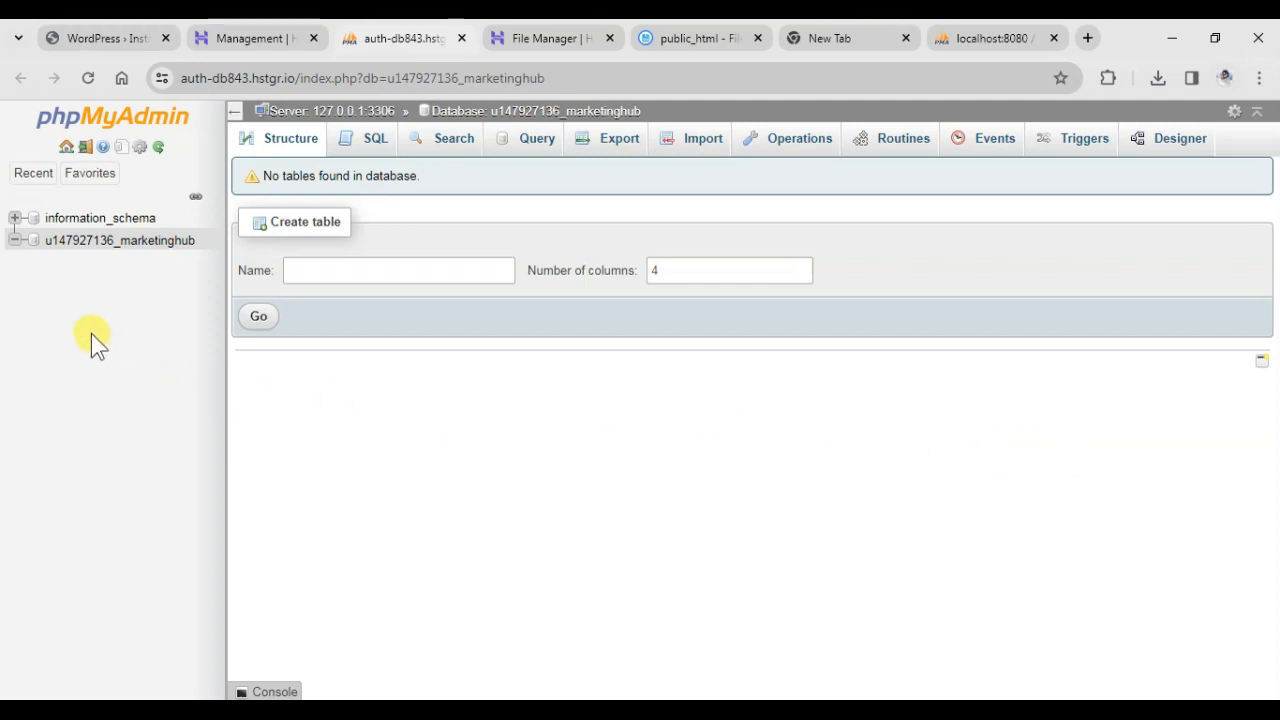
pyautogui.click(103, 245)
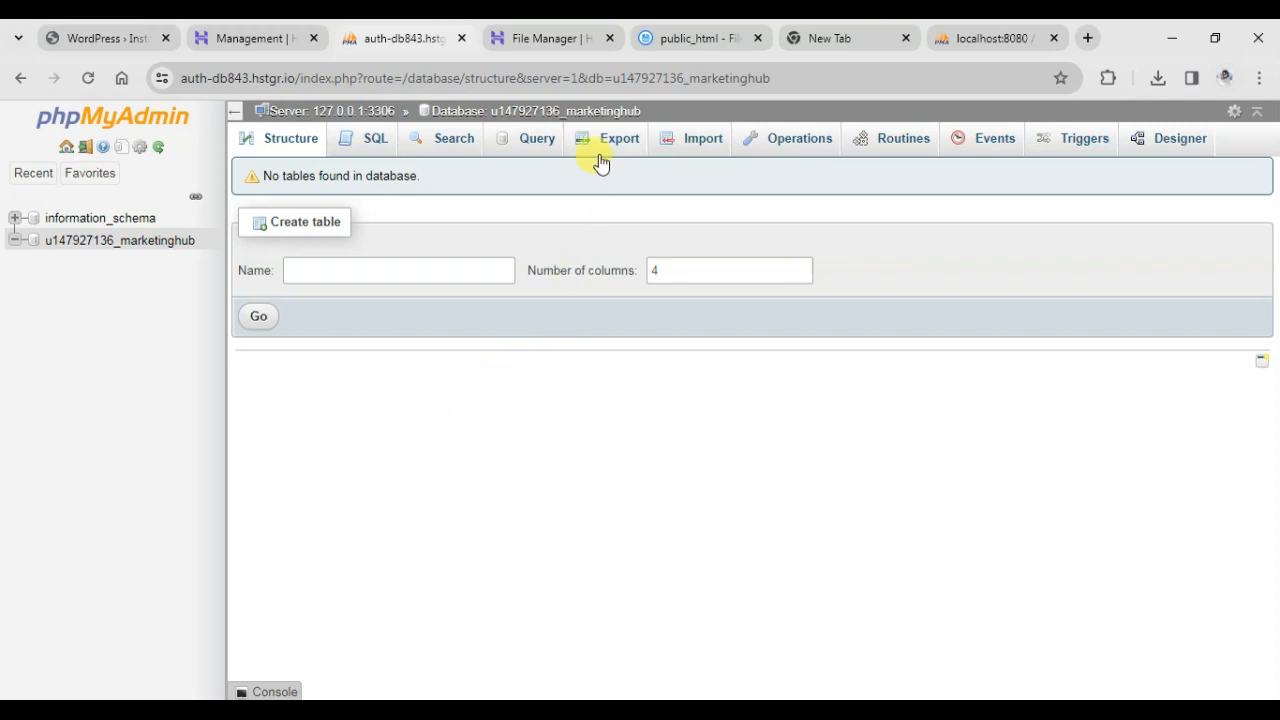
# Import firstproject (1).sql from Downloads into the hosted marketinghub database with the default SQL options and list its tables.
pyautogui.click(691, 149)
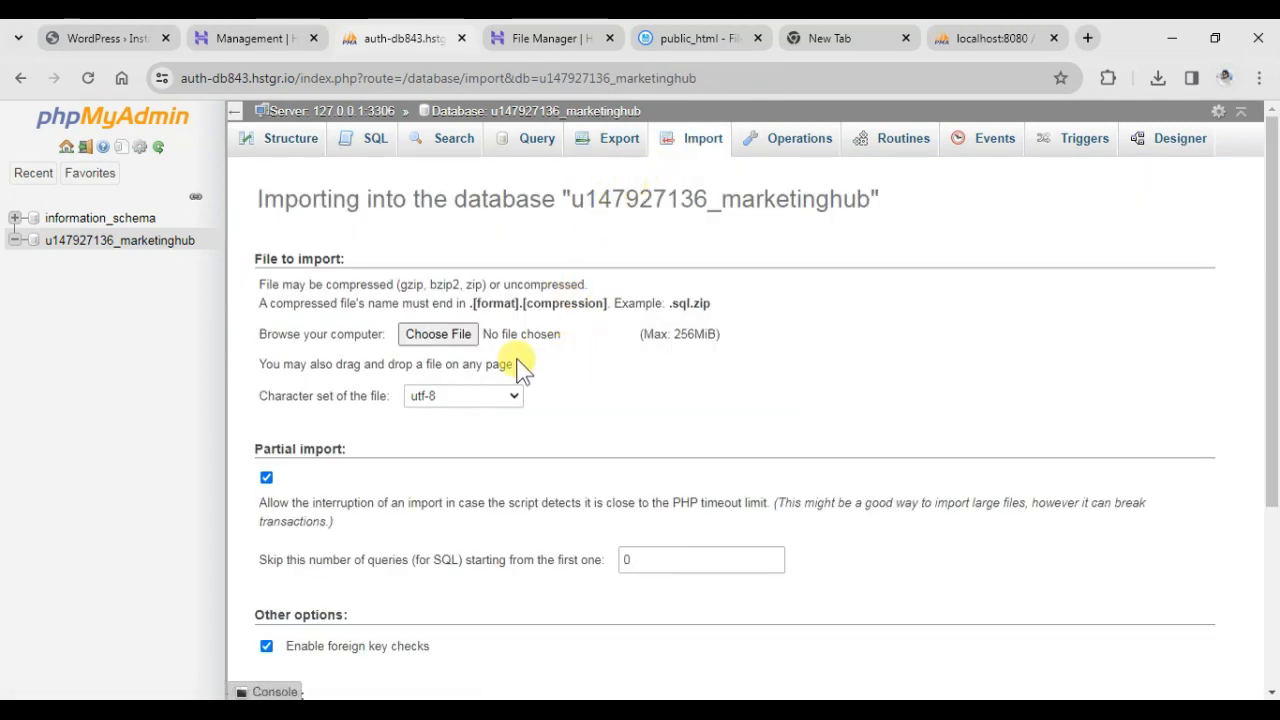
pyautogui.click(451, 335)
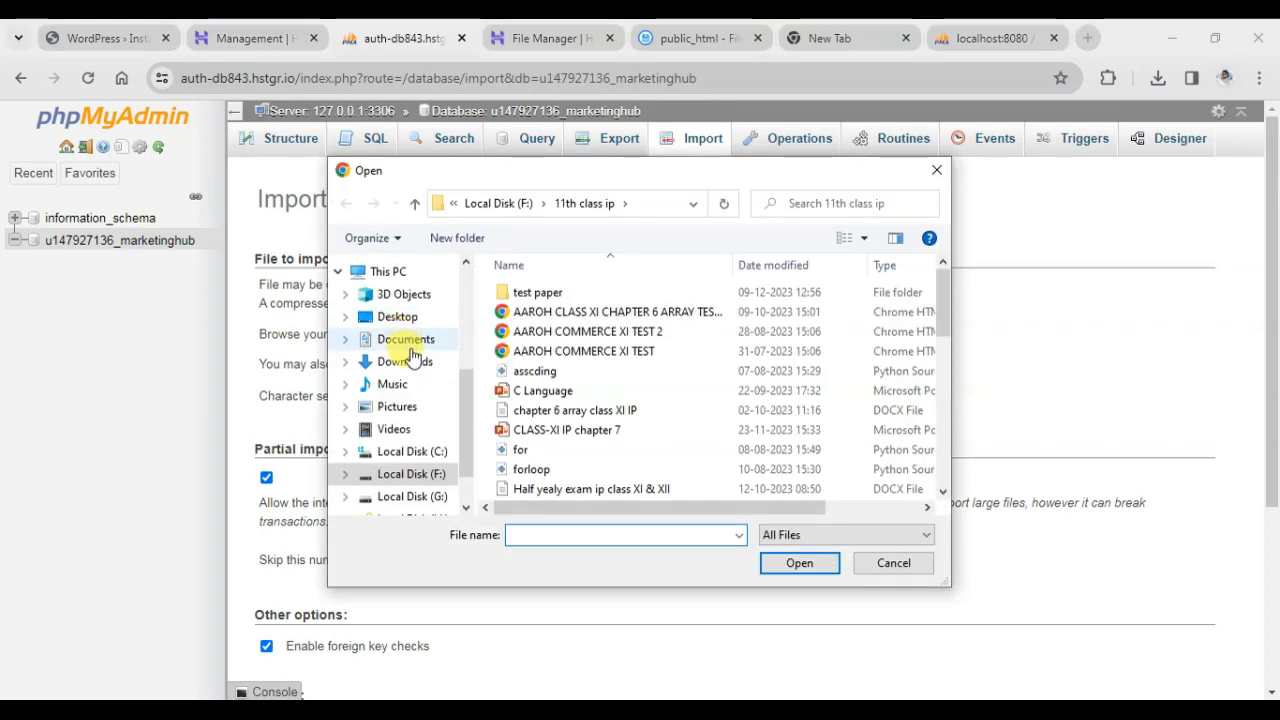
pyautogui.click(408, 362)
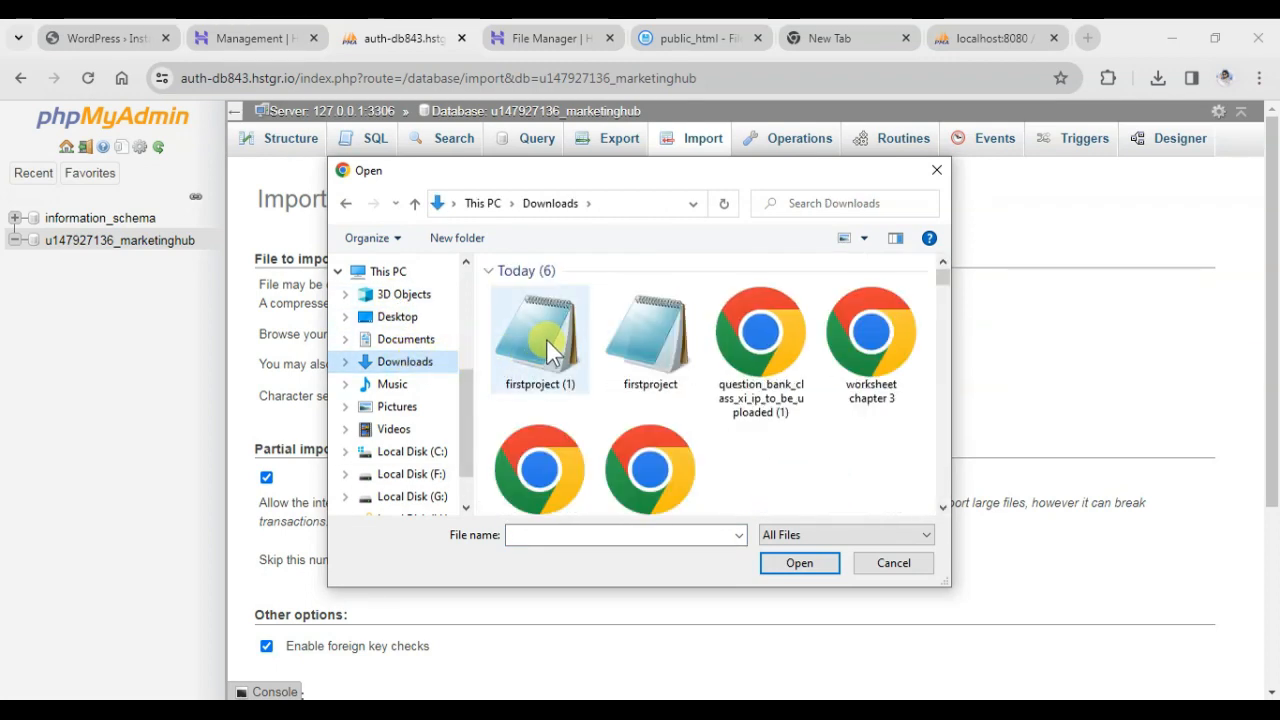
pyautogui.click(546, 338)
pyautogui.click(792, 564)
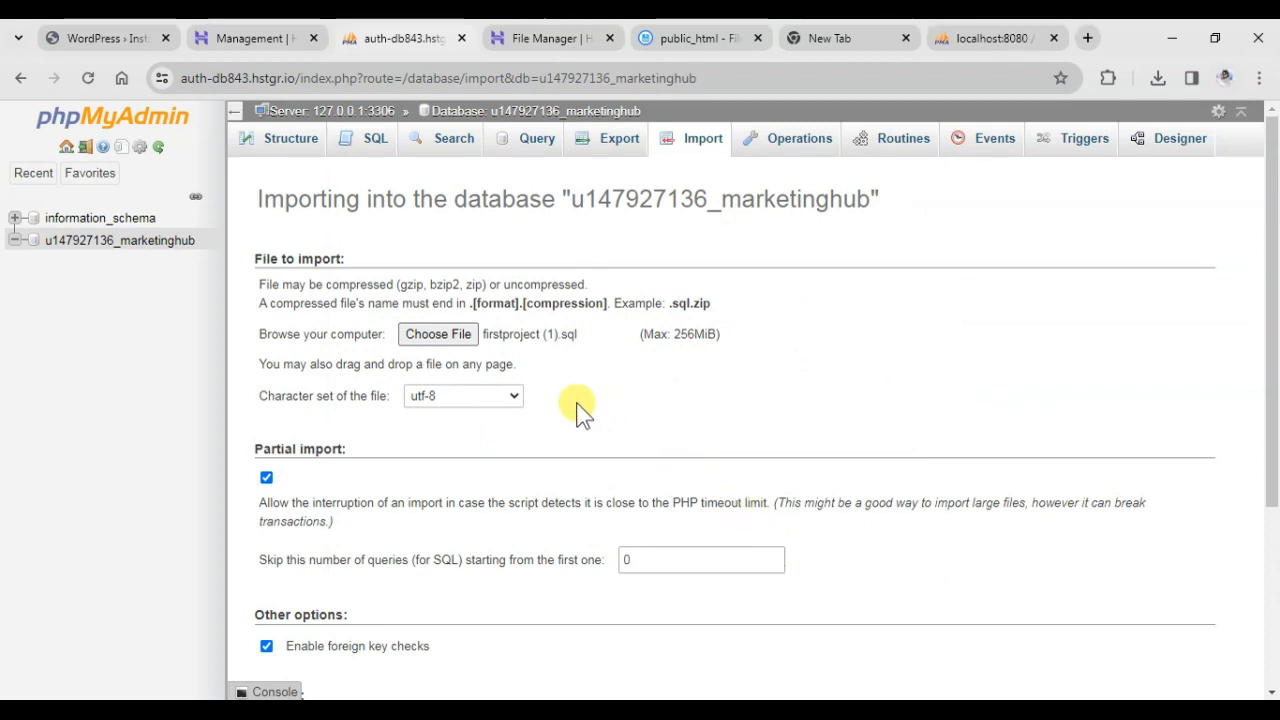
pyautogui.scroll(-3, 583, 373)
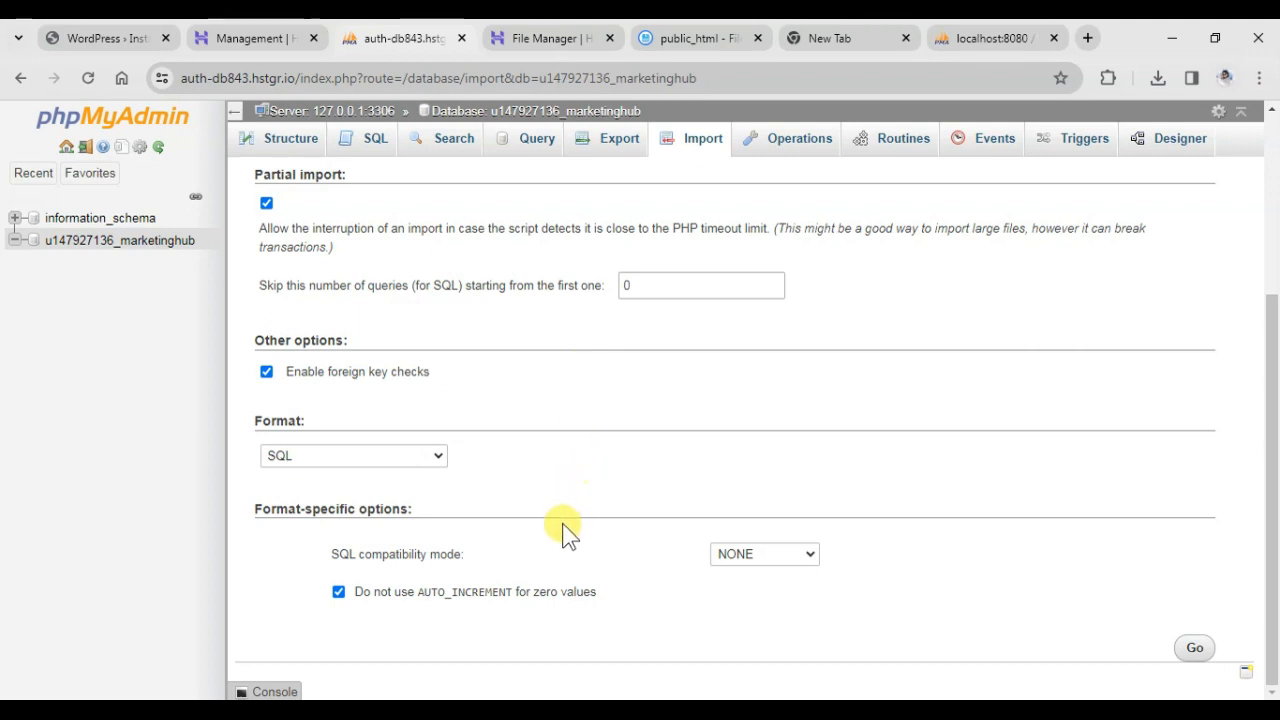
pyautogui.scroll(1, 606, 549)
pyautogui.scroll(-1, 720, 580)
pyautogui.click(1191, 652)
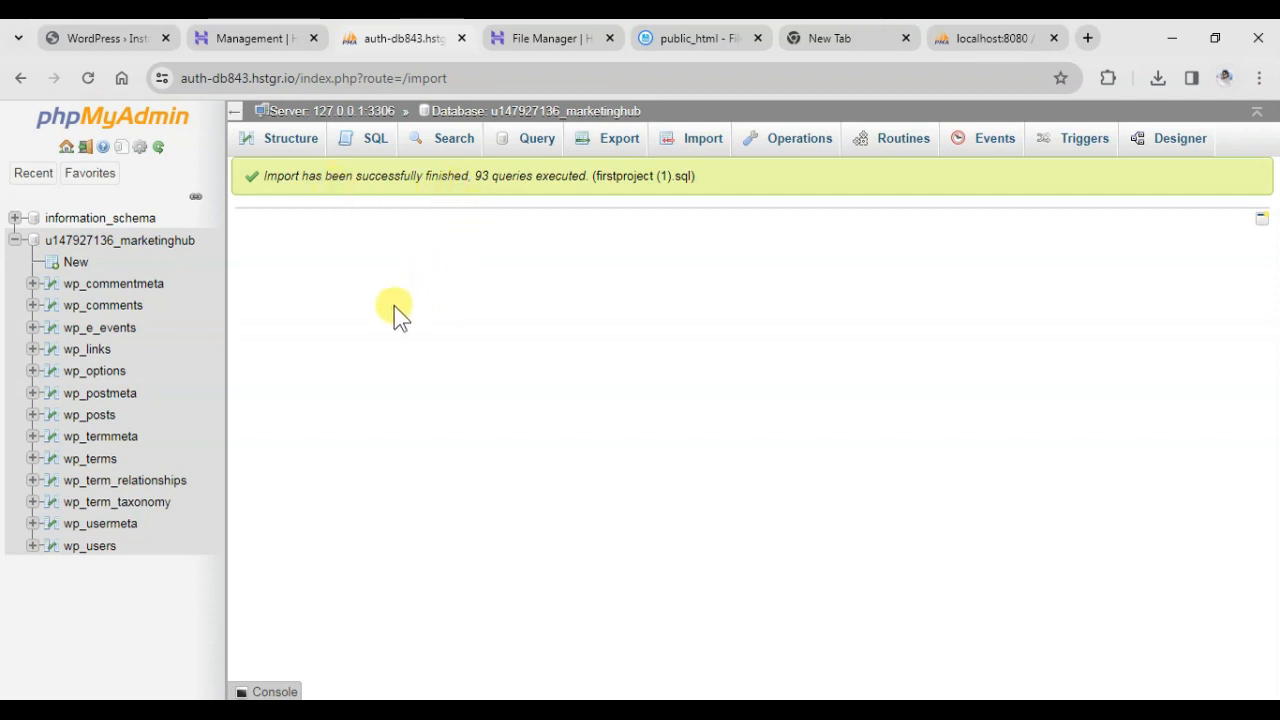
pyautogui.click(73, 244)
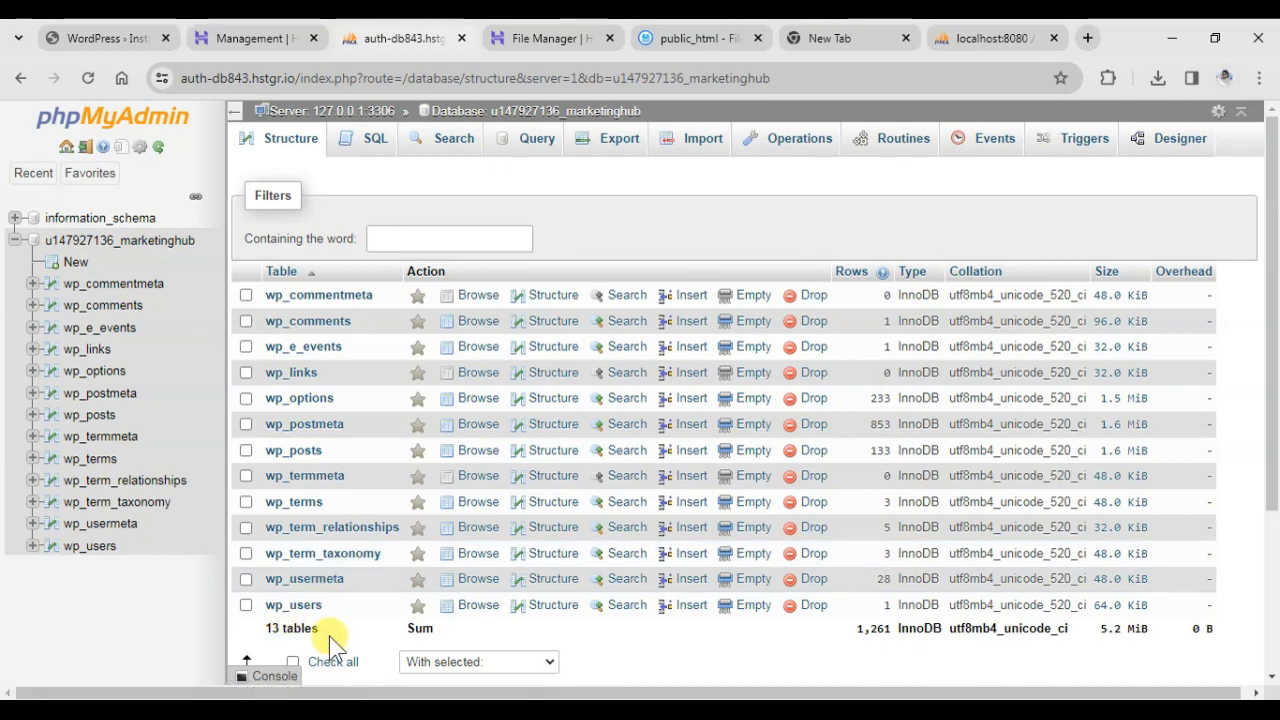
# Load marketingwebhub.online in the WordPress installation tab and look through the home page's layout, styling and images.
pyautogui.click(106, 38)
pyautogui.click(21, 78)
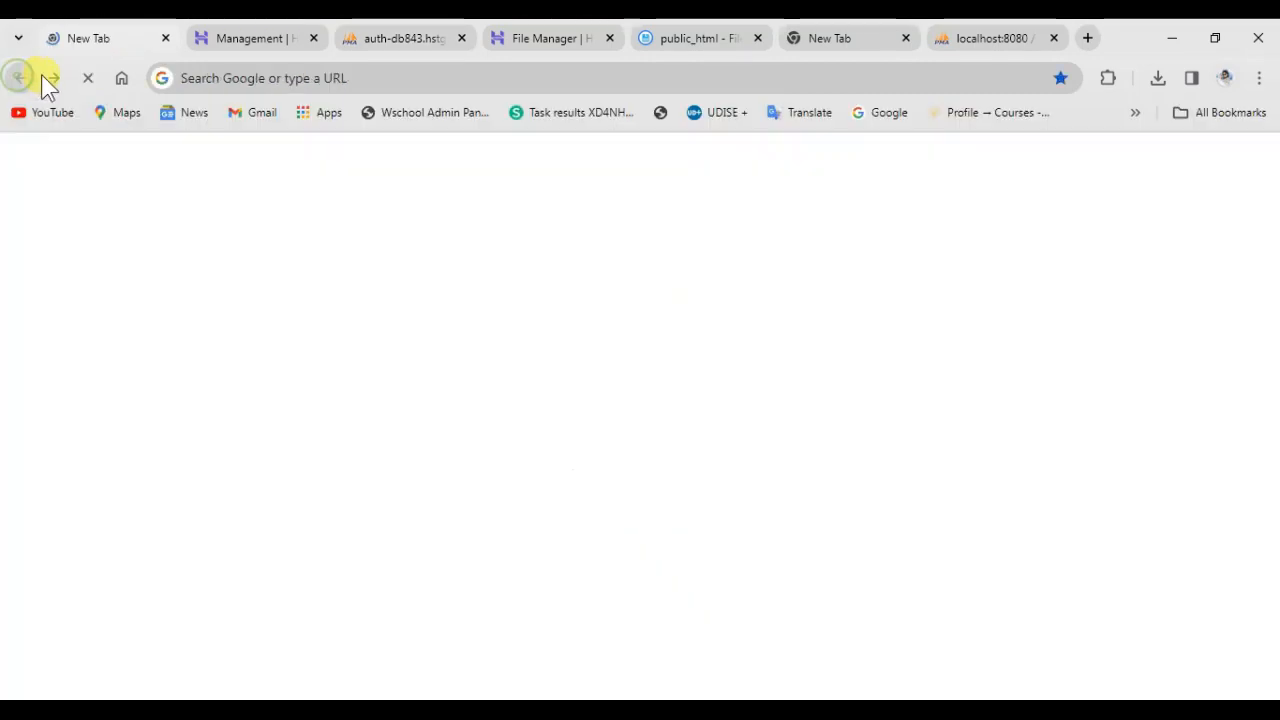
pyautogui.click(276, 79)
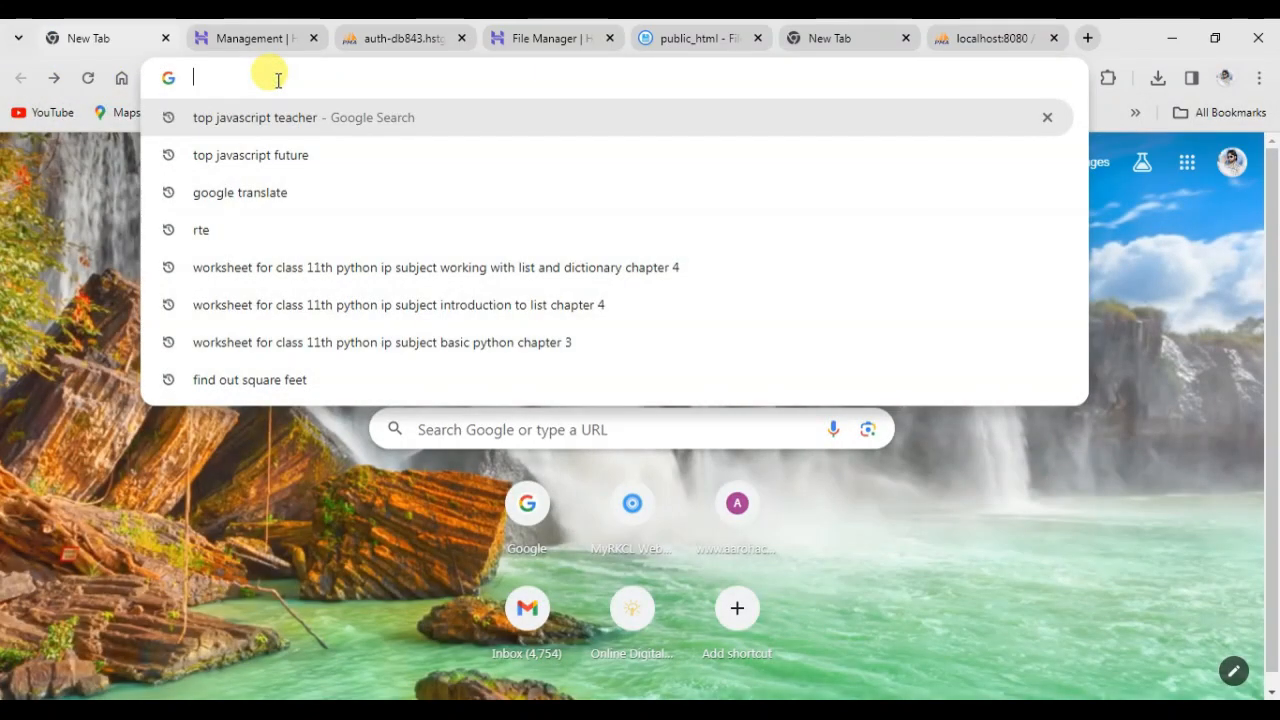
pyautogui.write('m')
pyautogui.write('arketingwebhub.online')
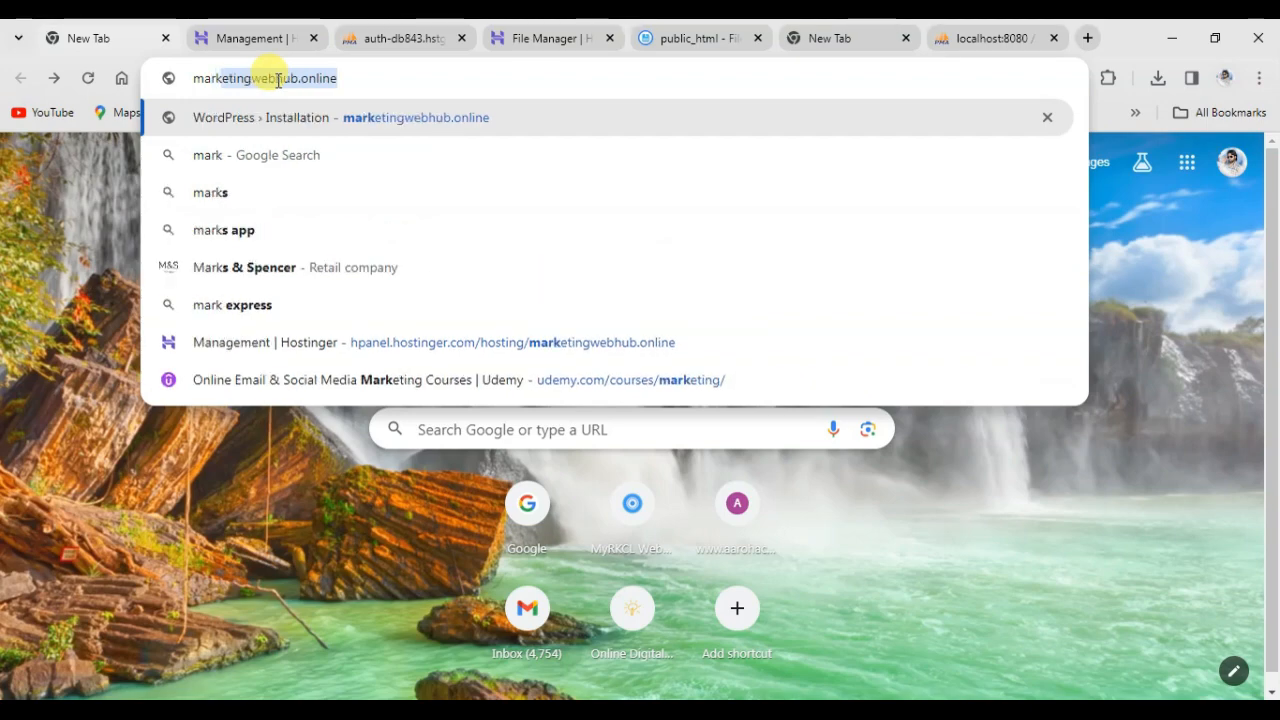
pyautogui.press('Return')
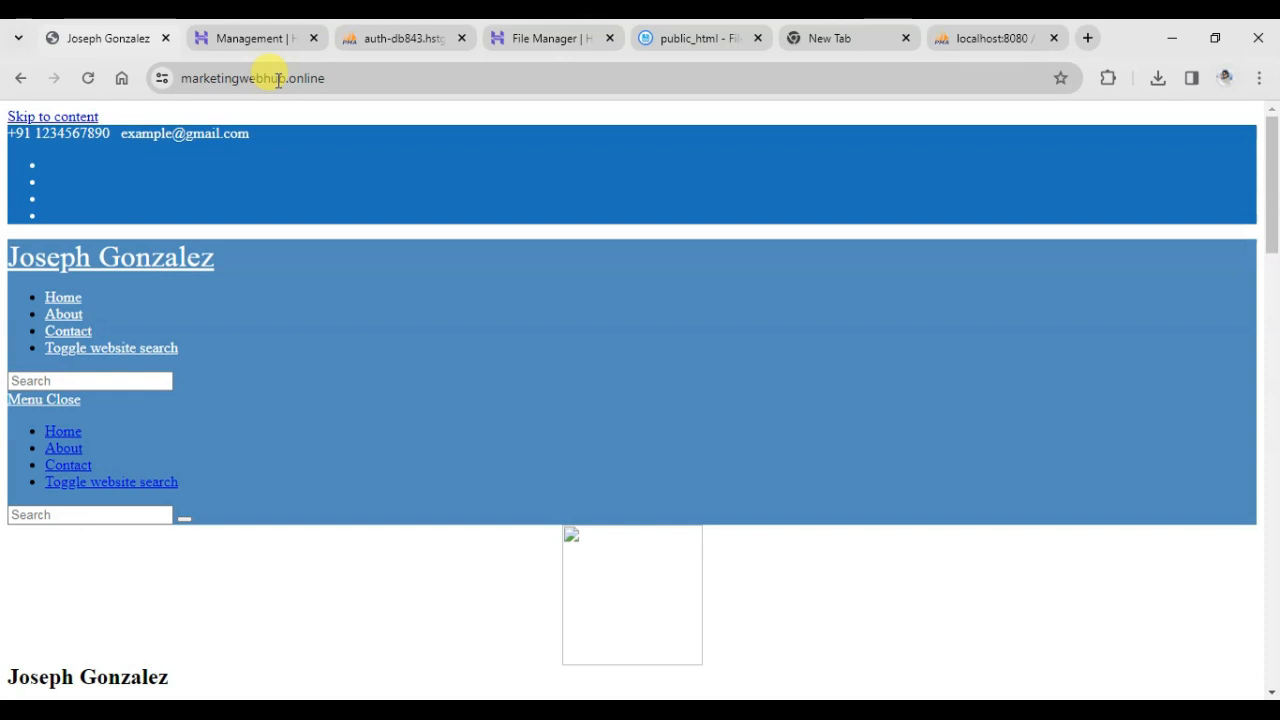
pyautogui.scroll(-5, 234, 223)
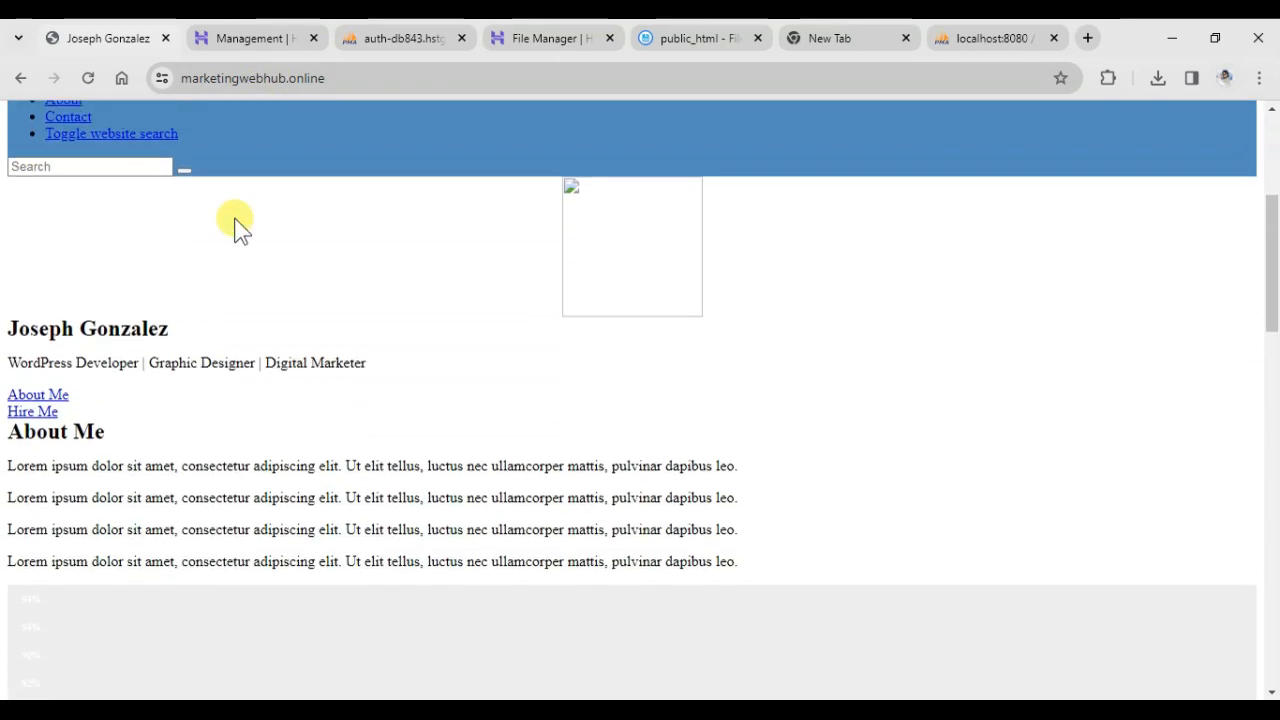
pyautogui.scroll(-2, 236, 224)
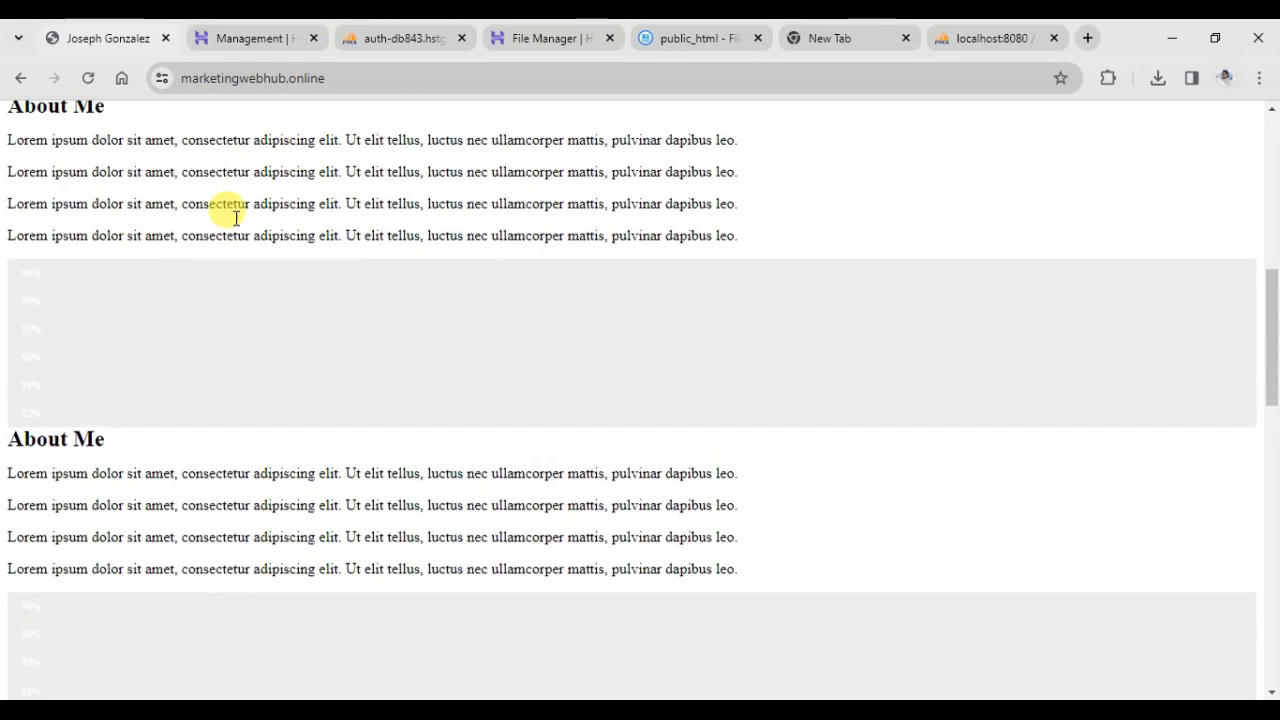
pyautogui.scroll(7, 235, 220)
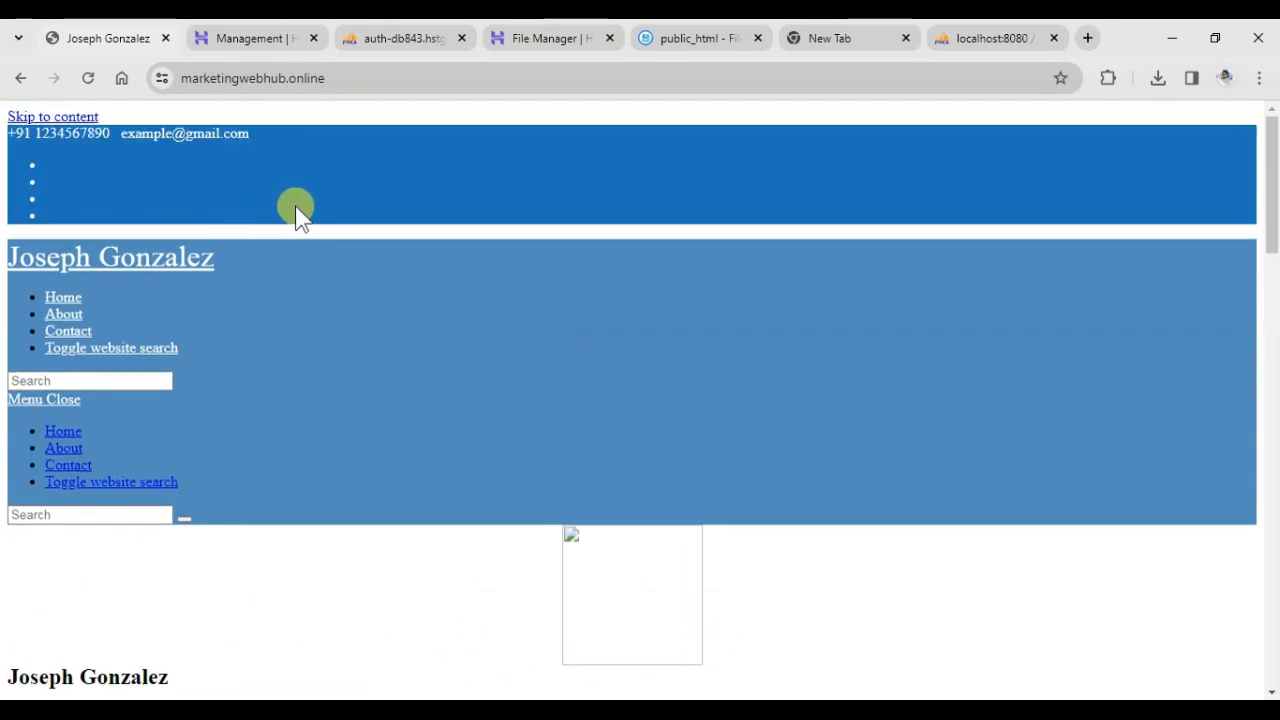
pyautogui.click(398, 40)
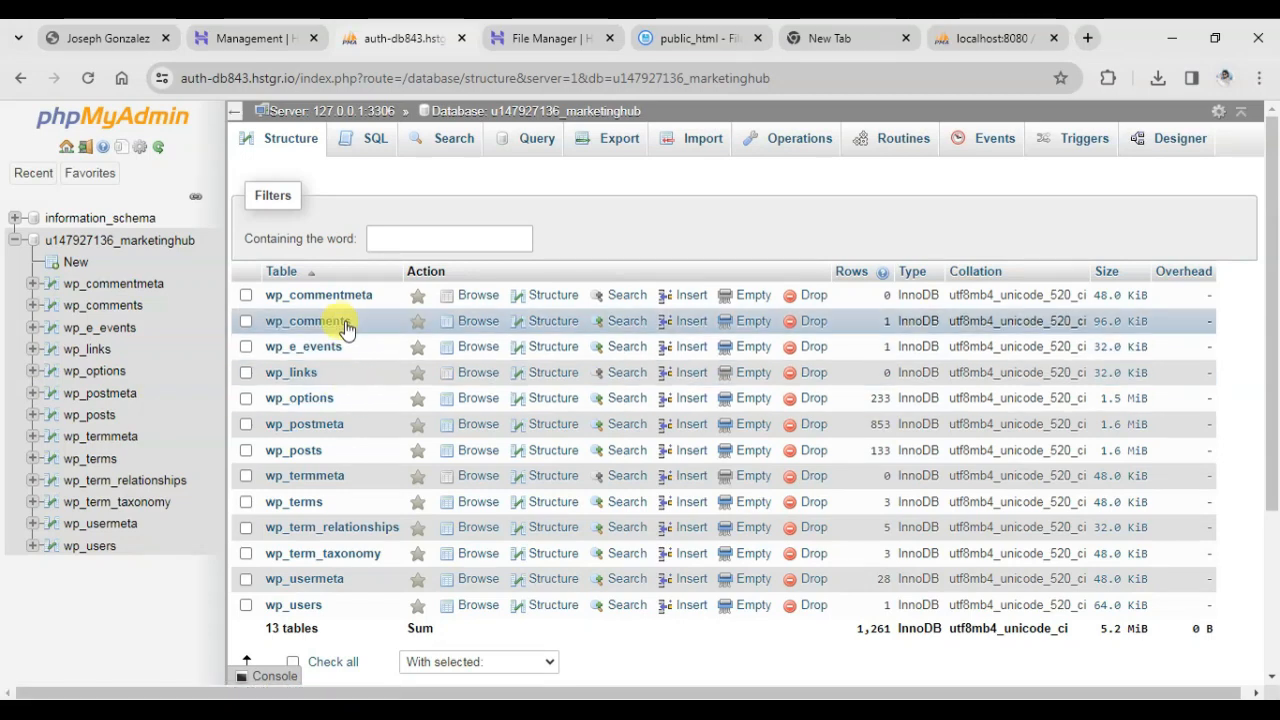
pyautogui.click(304, 407)
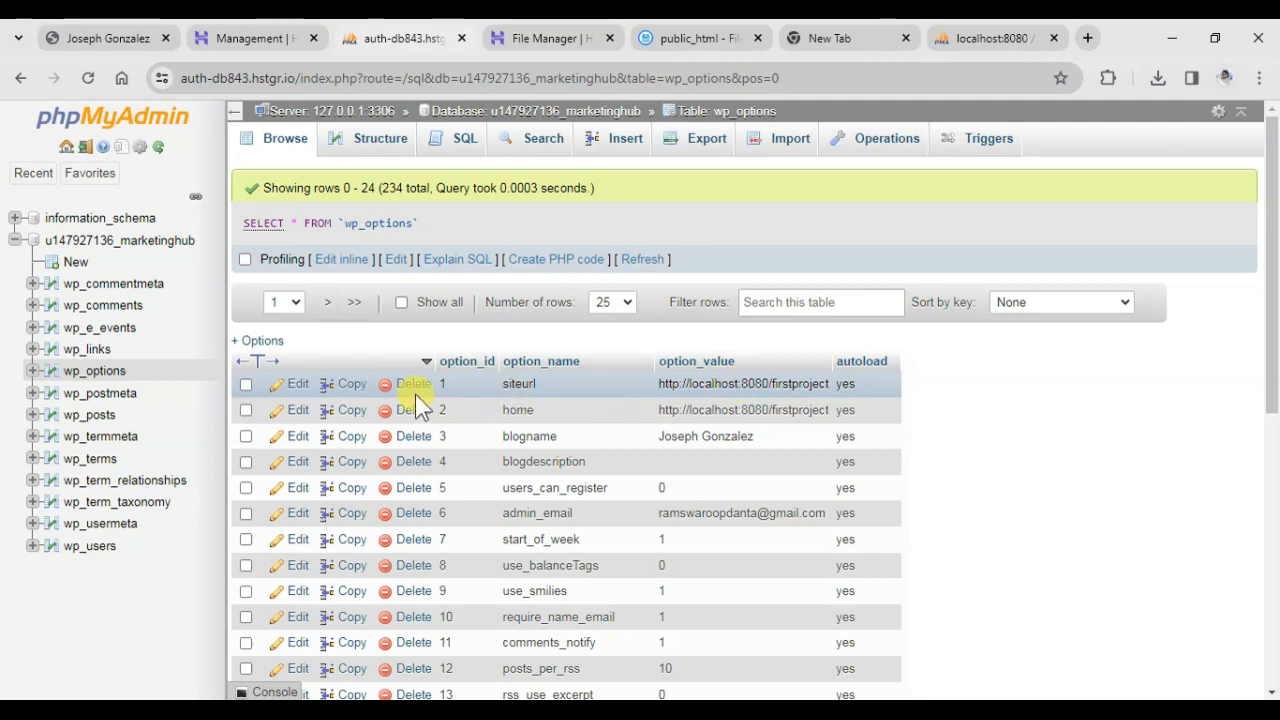
pyautogui.click(297, 385)
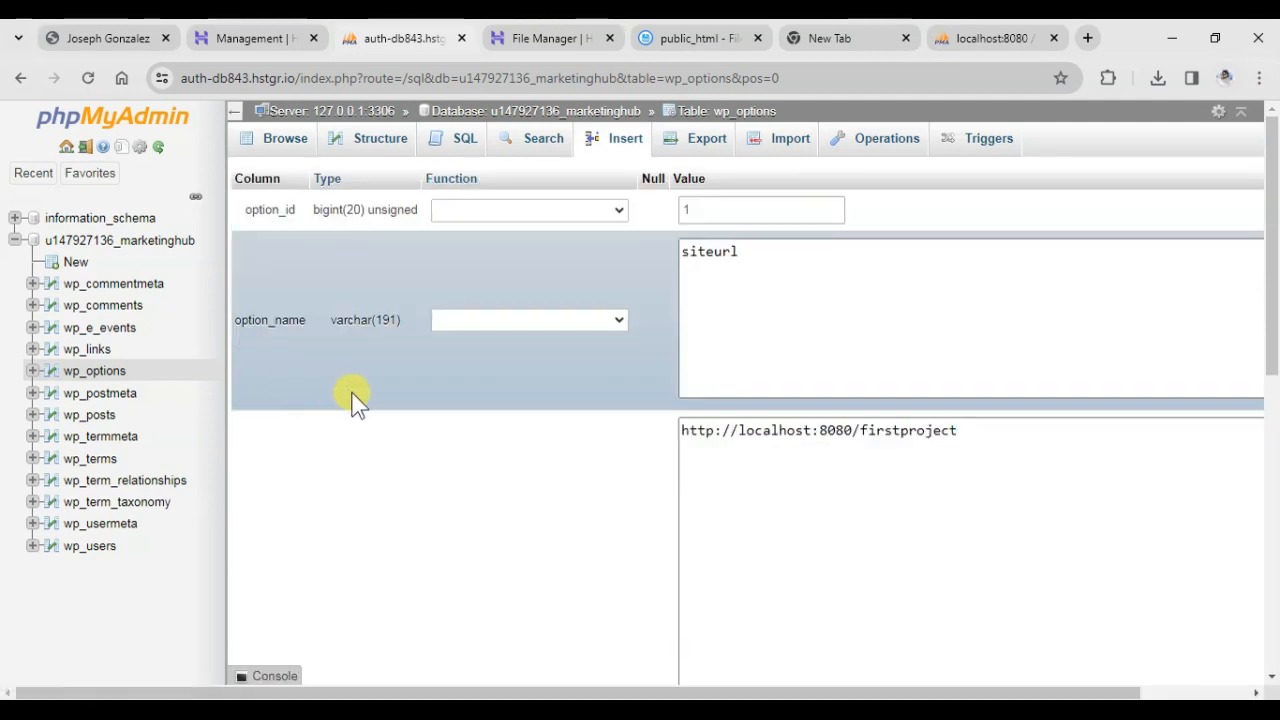
pyautogui.moveTo(971, 435); pyautogui.dragTo(683, 428)
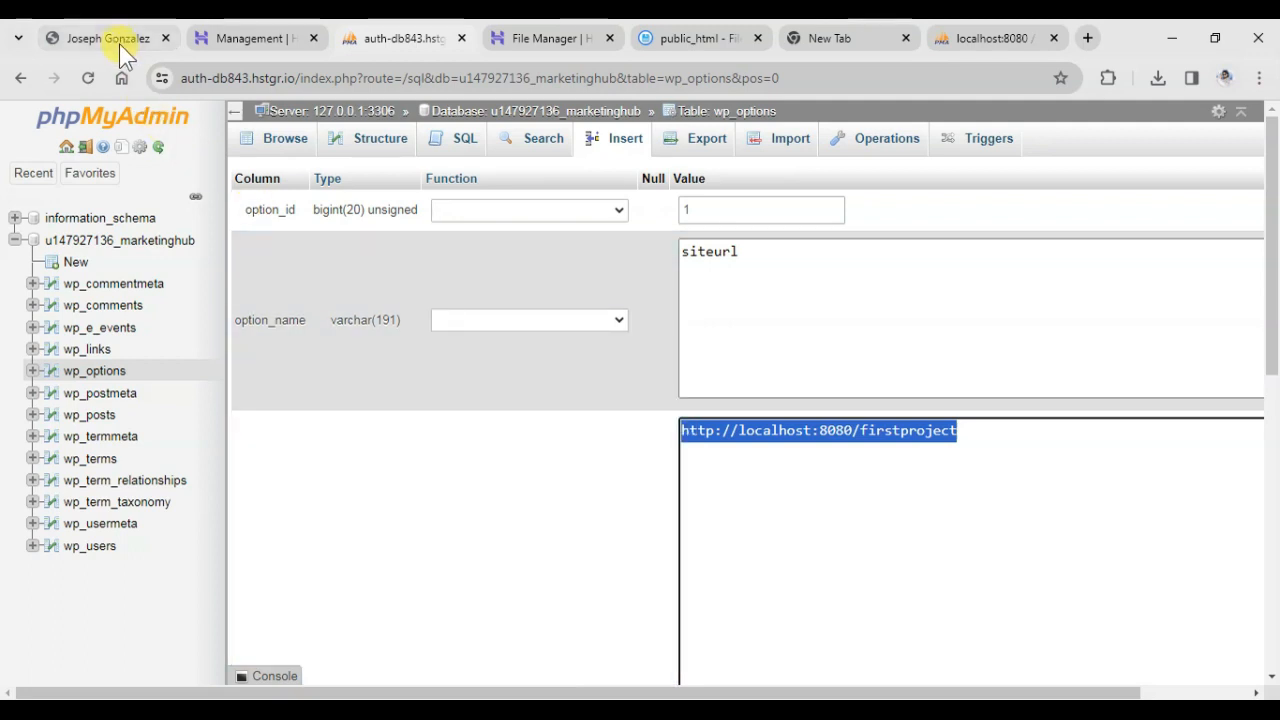
pyautogui.click(120, 40)
pyautogui.moveTo(337, 80); pyautogui.dragTo(177, 85)
pyautogui.hotkey('ctrl', 'c')
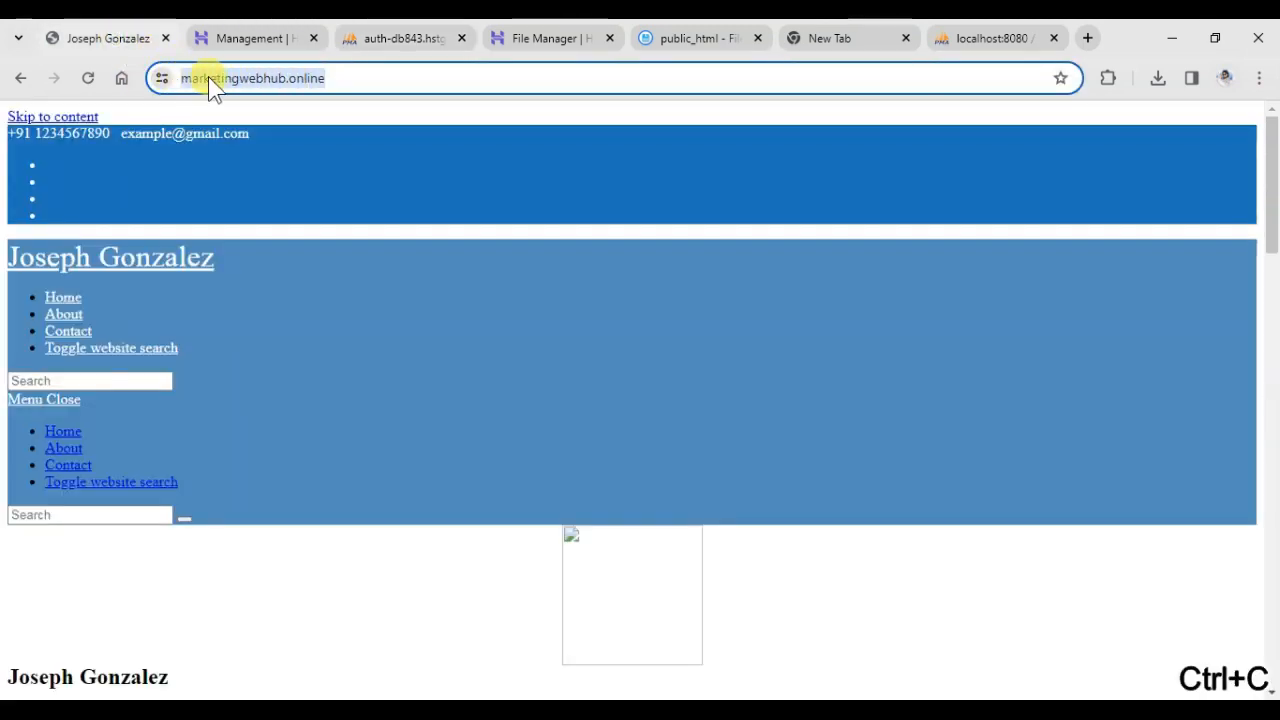
pyautogui.click(258, 38)
pyautogui.click(405, 40)
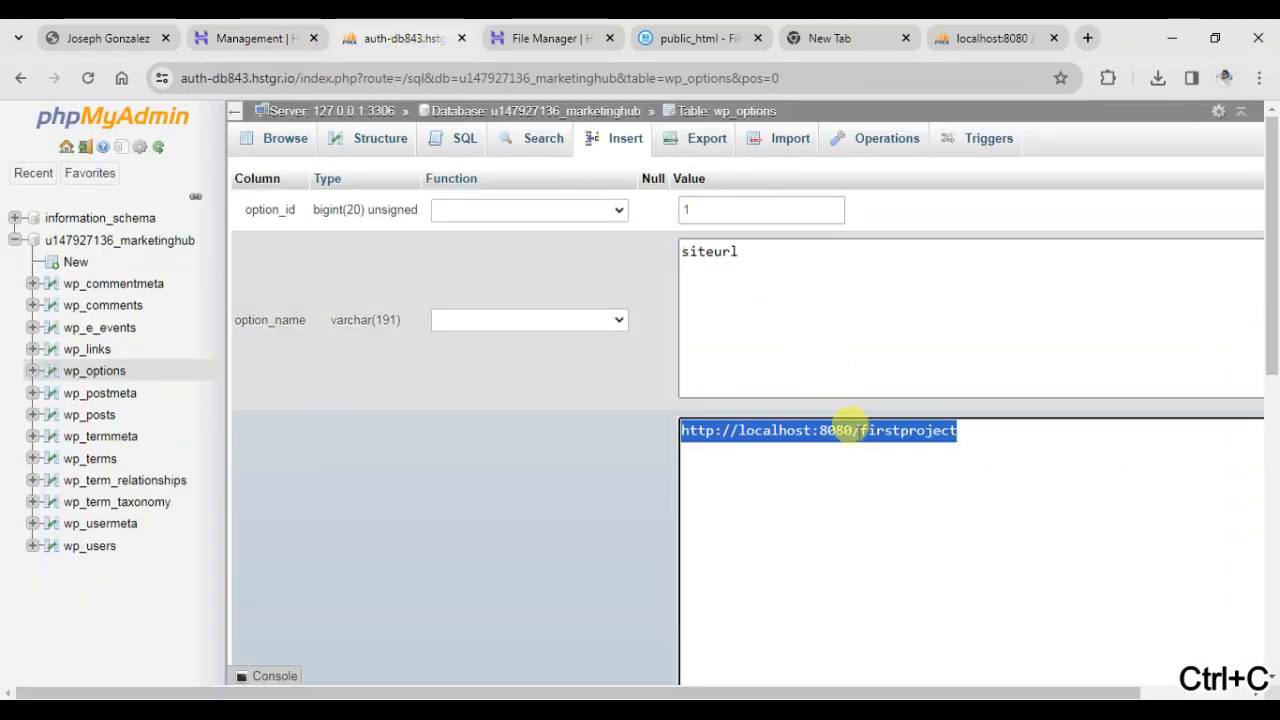
pyautogui.hotkey('ctrl', 'v')
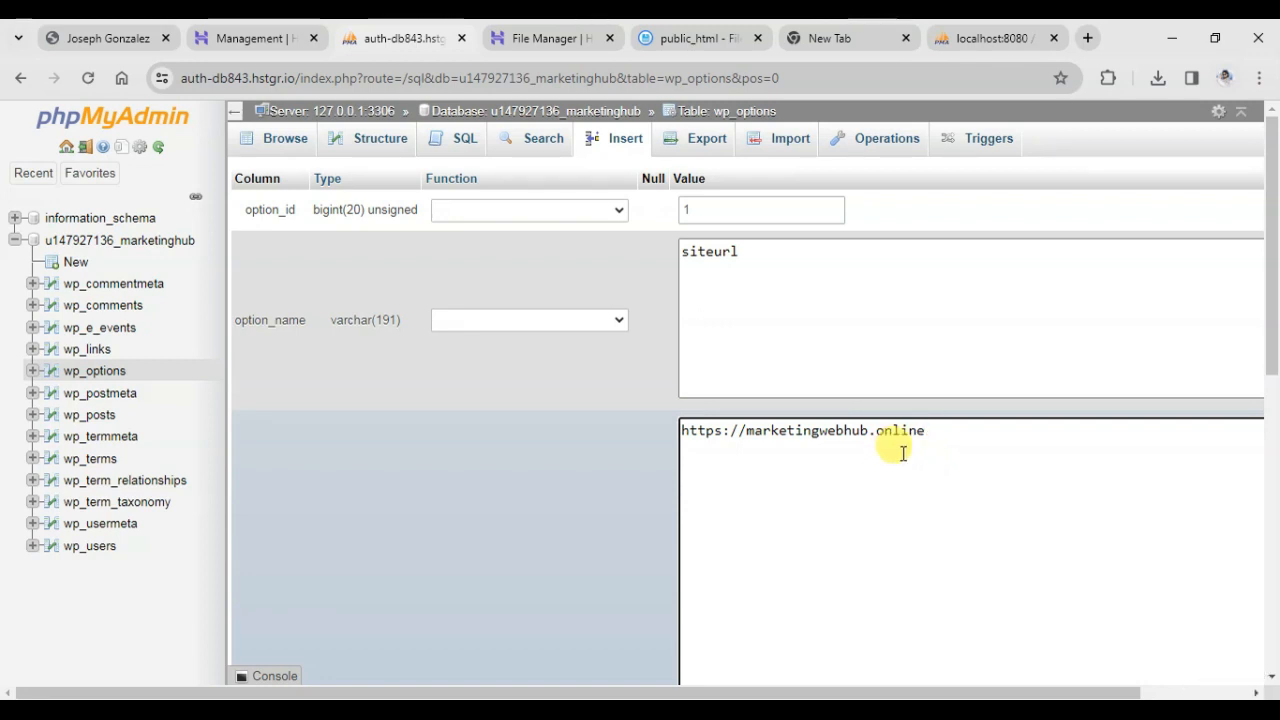
pyautogui.scroll(-3, 963, 486)
pyautogui.scroll(-3, 600, 515)
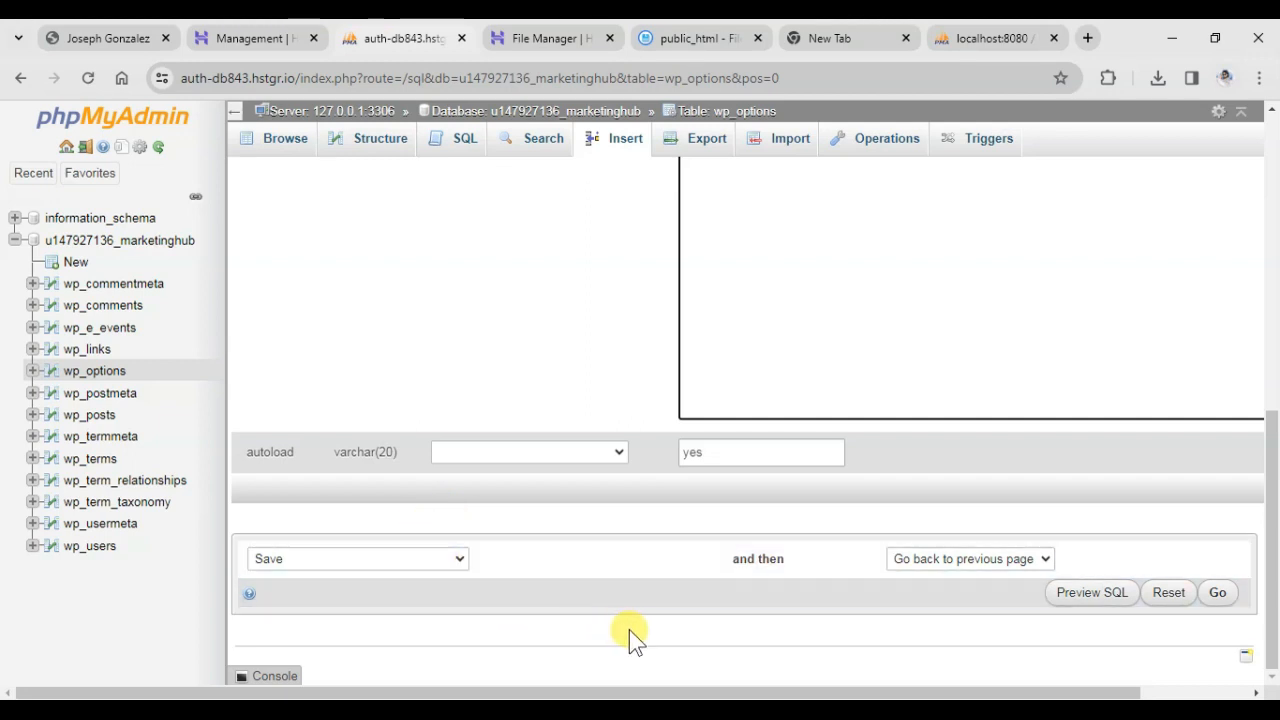
pyautogui.click(1217, 596)
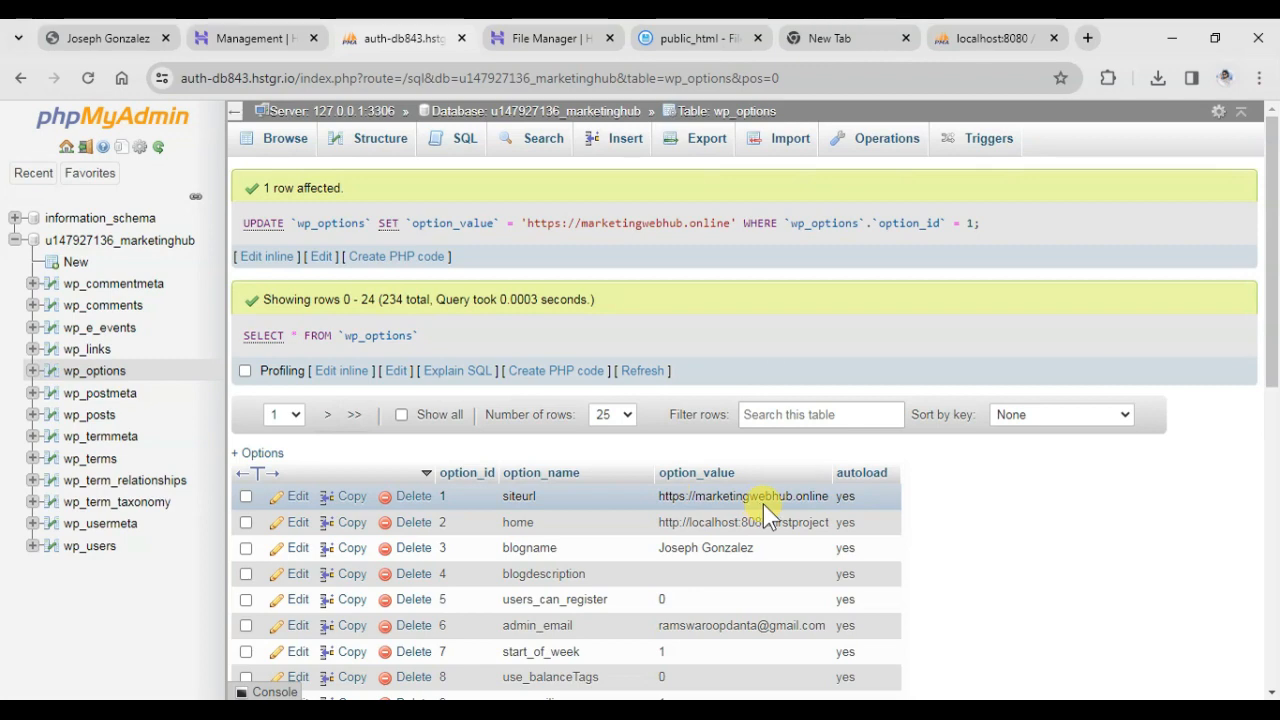
pyautogui.click(292, 523)
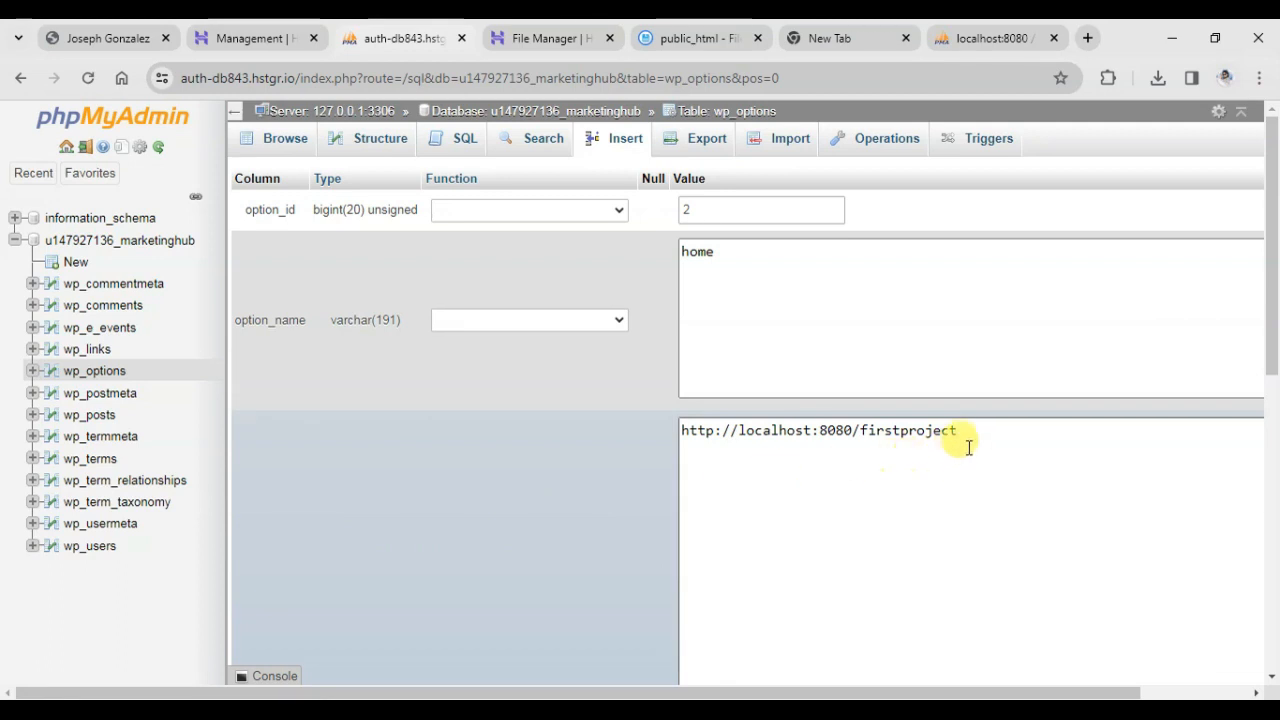
pyautogui.moveTo(966, 436); pyautogui.dragTo(684, 432)
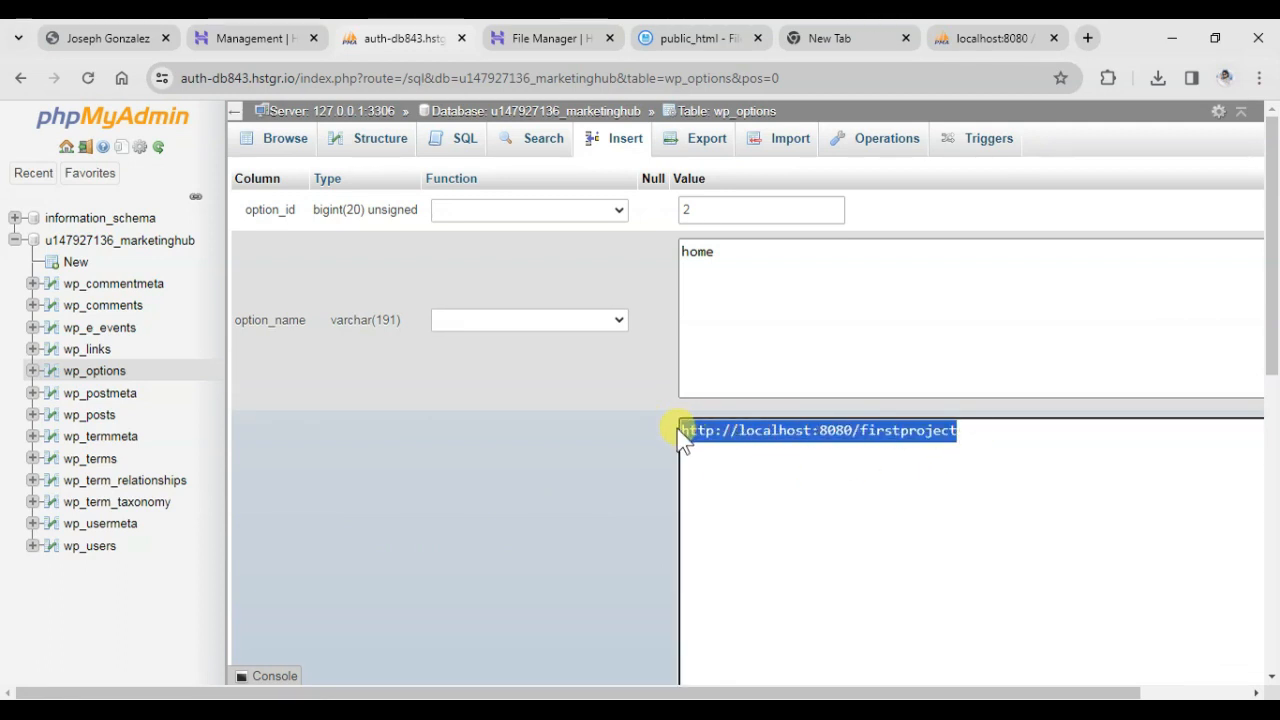
pyautogui.hotkey('ctrl', 'v')
pyautogui.press('BackSpace')
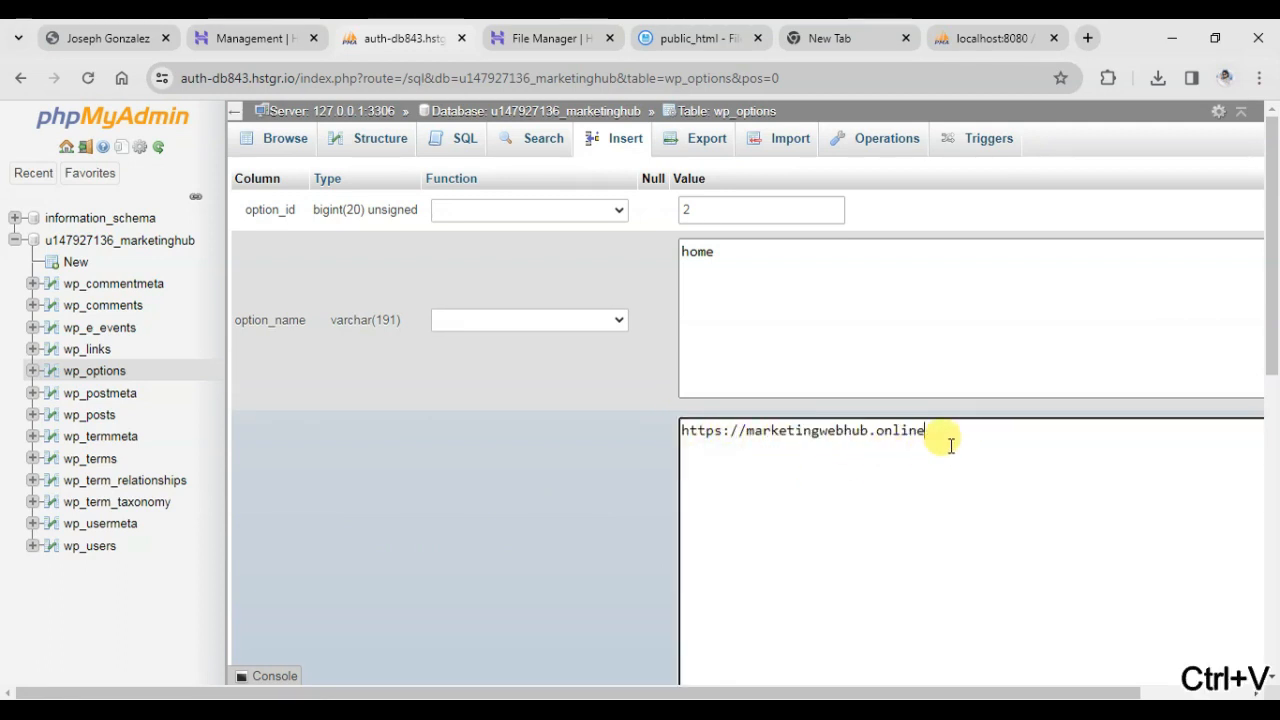
pyautogui.scroll(-10, 1014, 468)
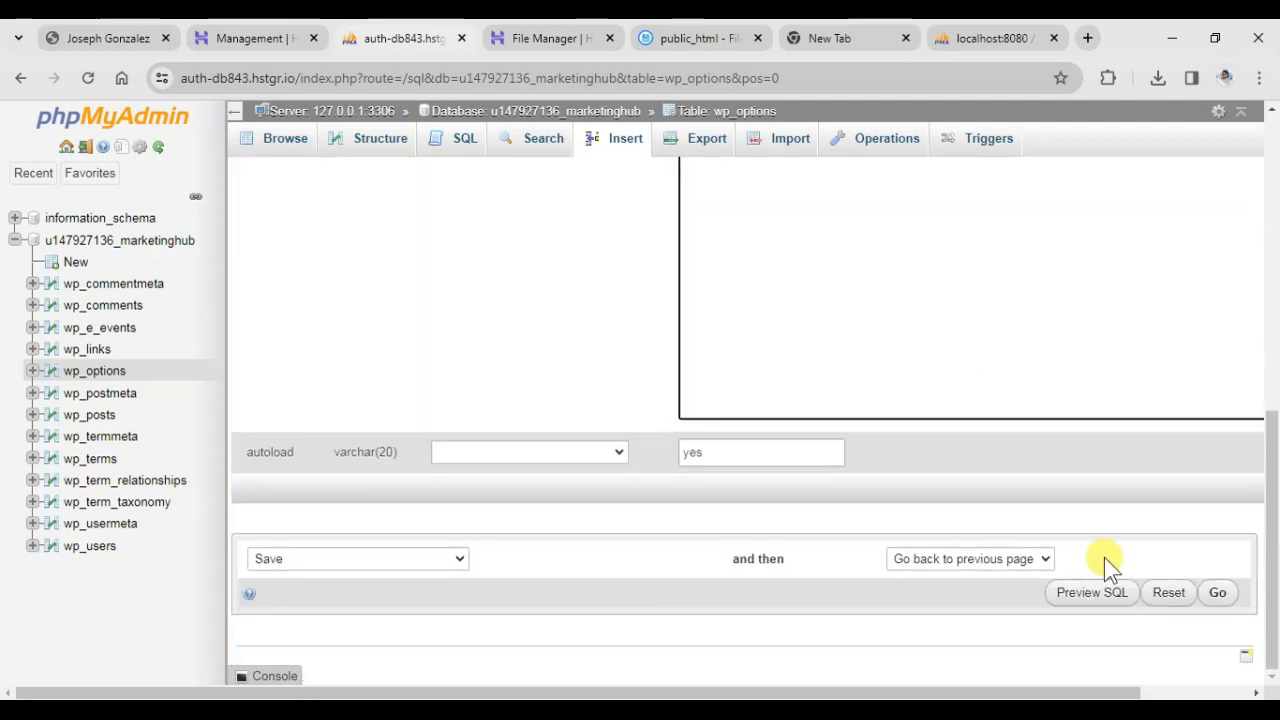
pyautogui.click(1214, 593)
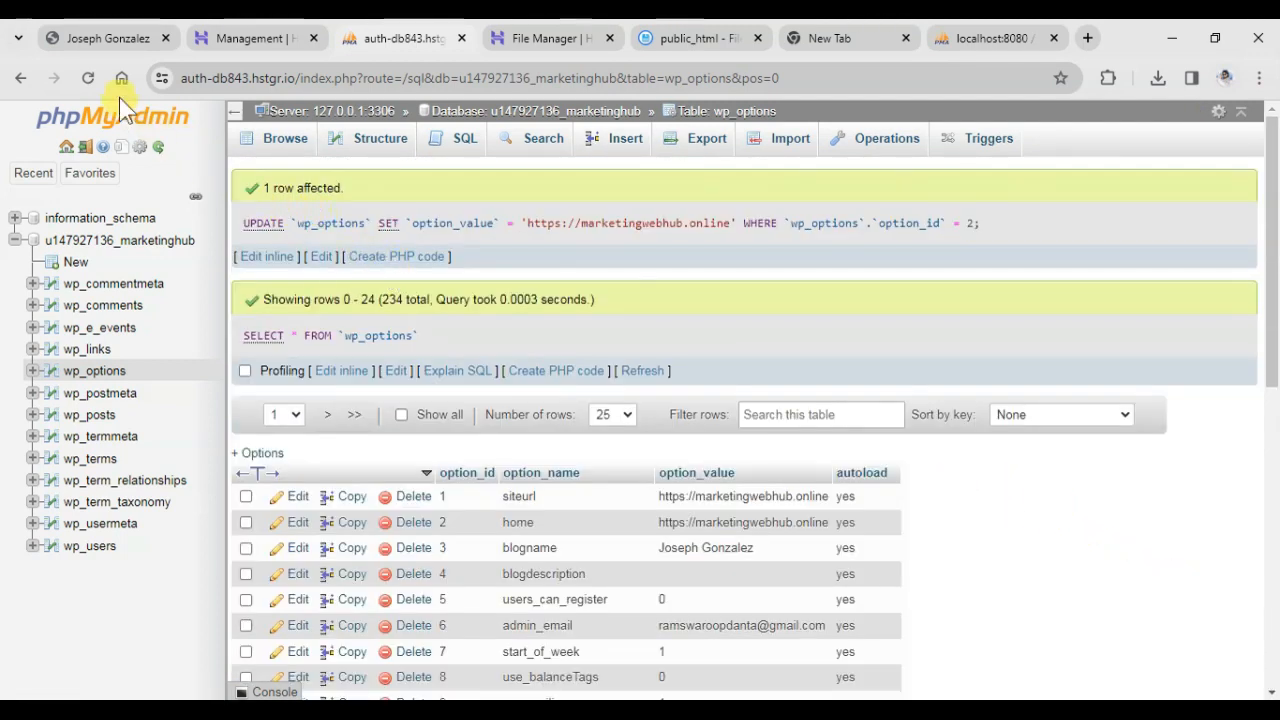
# Reload the marketingwebhub.online home page and check its styling, images and sections from the header down to the footer.
pyautogui.click(110, 40)
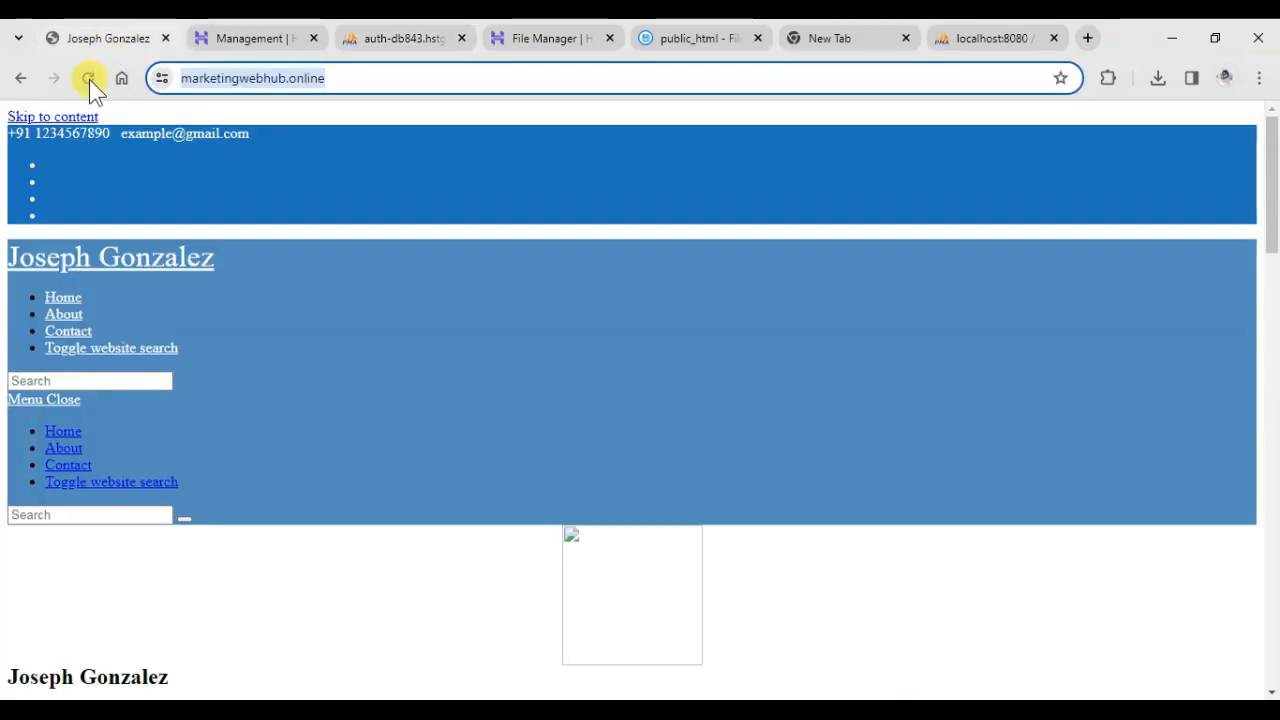
pyautogui.click(89, 79)
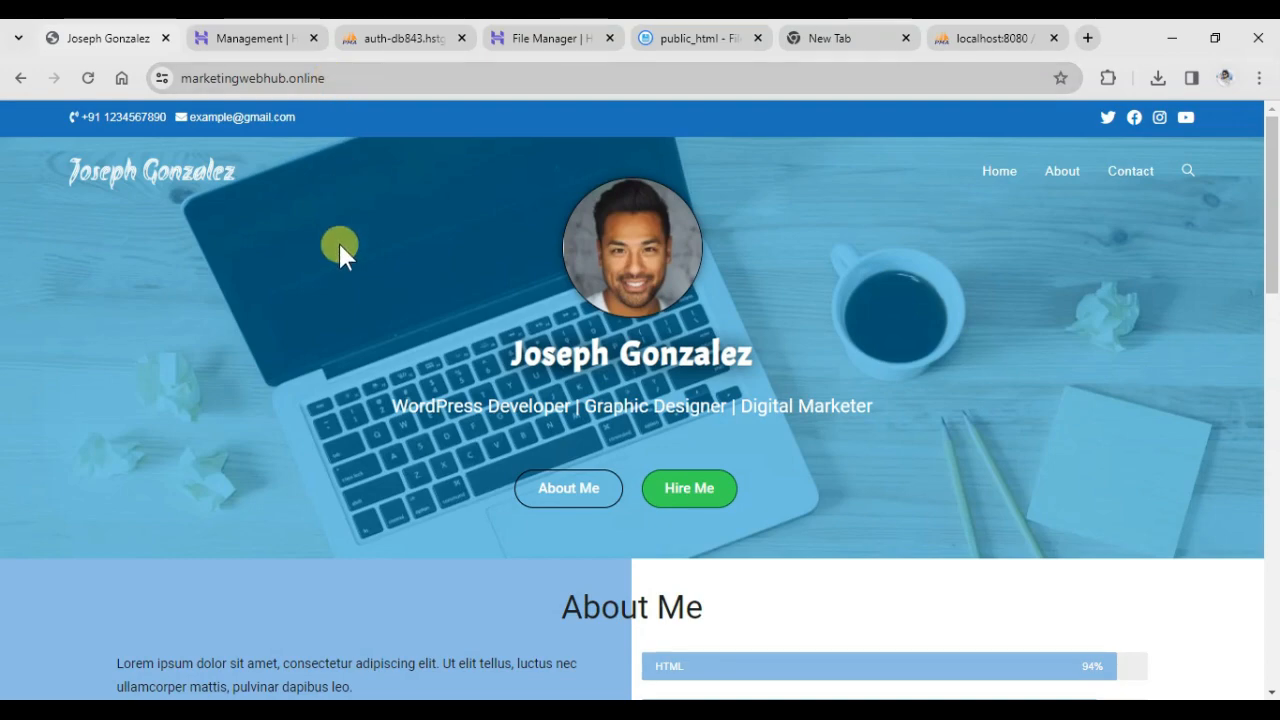
pyautogui.scroll(-8, 338, 245)
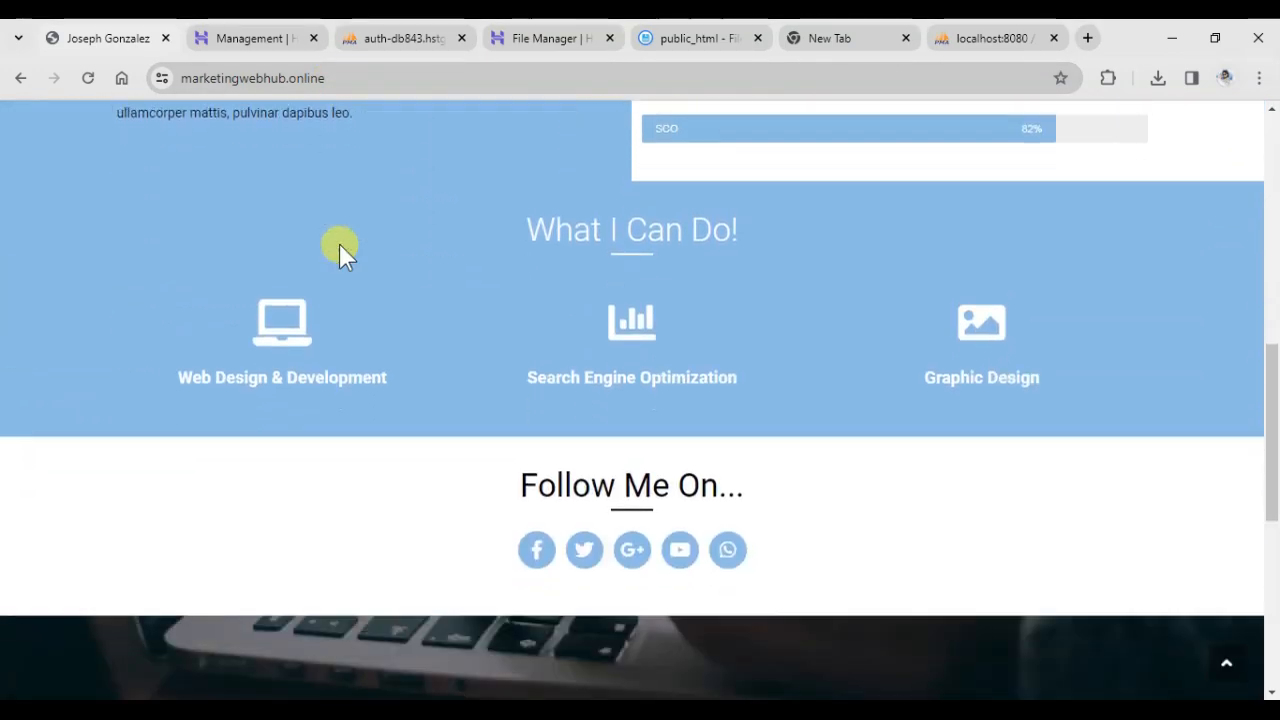
pyautogui.scroll(-6, 339, 244)
pyautogui.scroll(12, 339, 244)
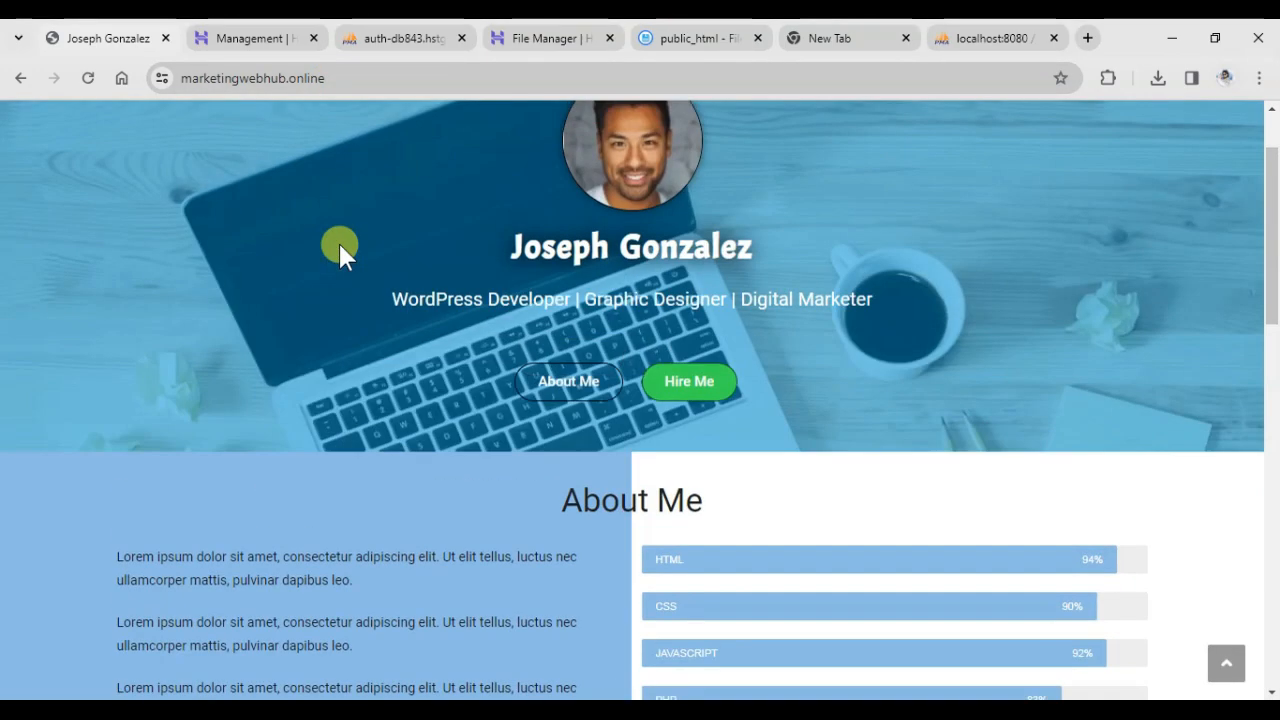
pyautogui.scroll(1, 340, 248)
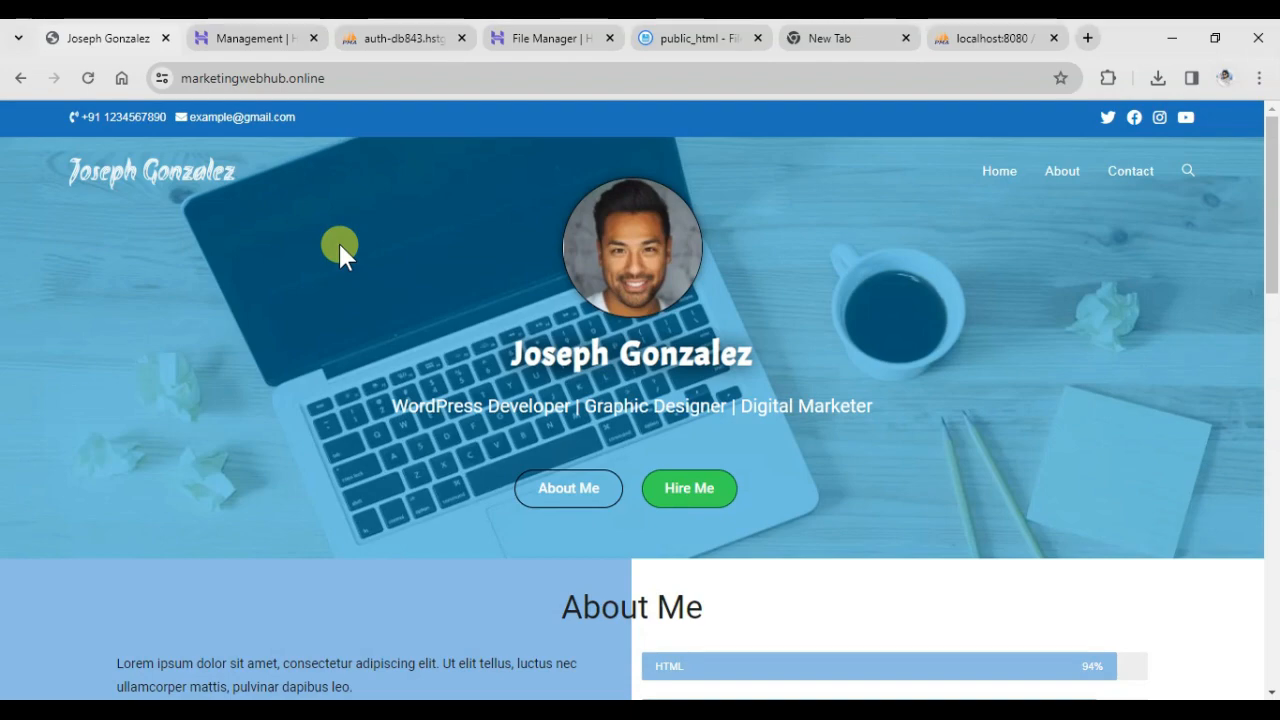
pyautogui.scroll(-9, 340, 248)
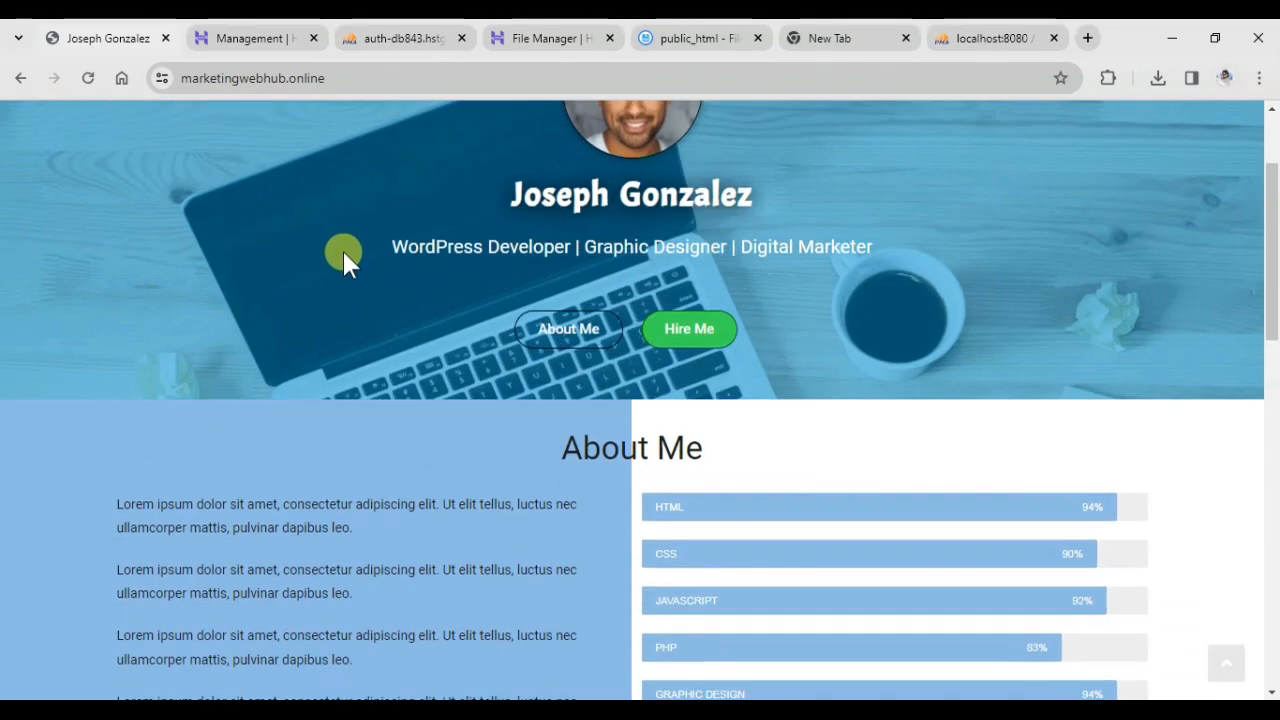
pyautogui.scroll(-5, 346, 252)
pyautogui.scroll(15, 346, 252)
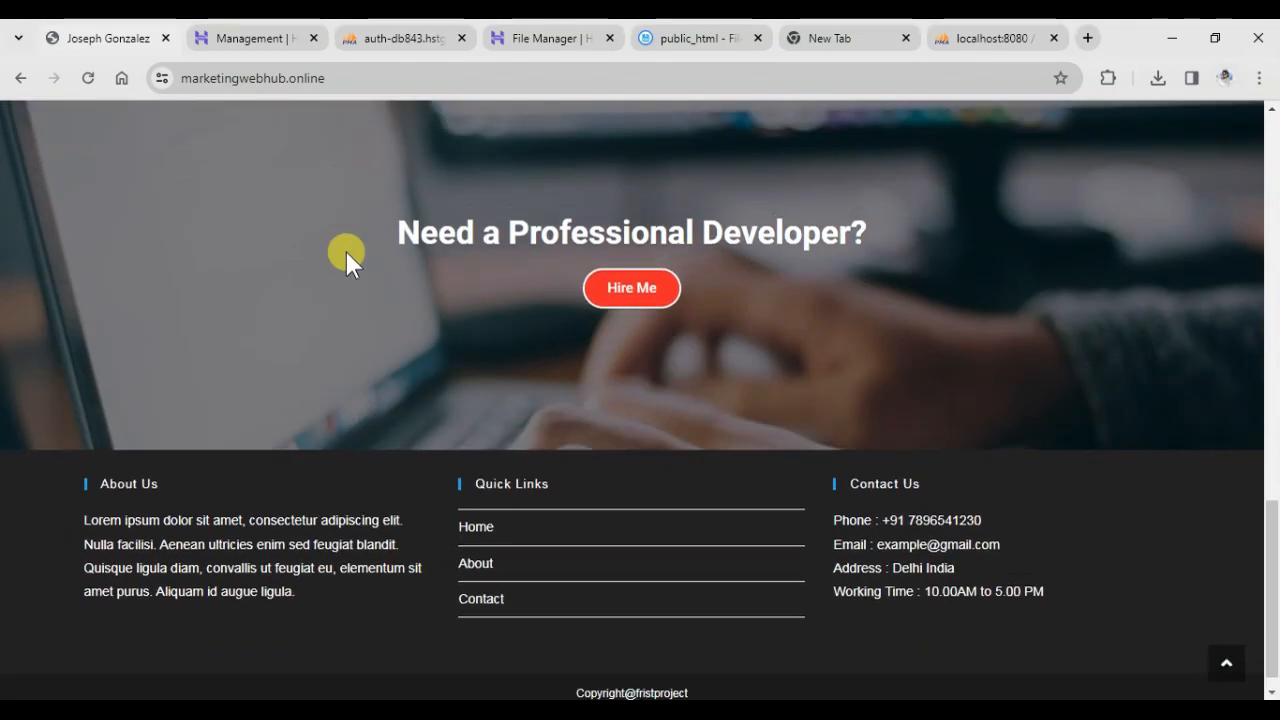